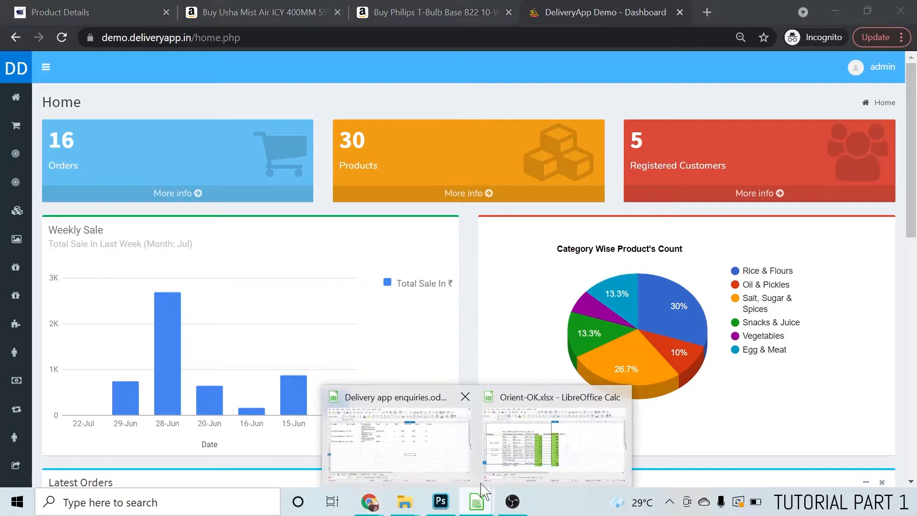
# Switch to the Delivery app enquiries spreadsheet and review the iron box row's category, sub category and product name
pyautogui.click(424, 457)
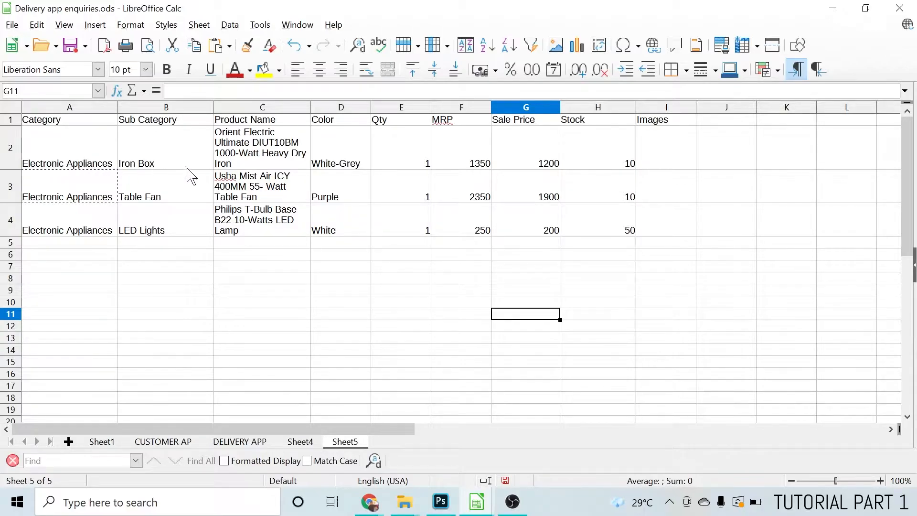
pyautogui.click(242, 150)
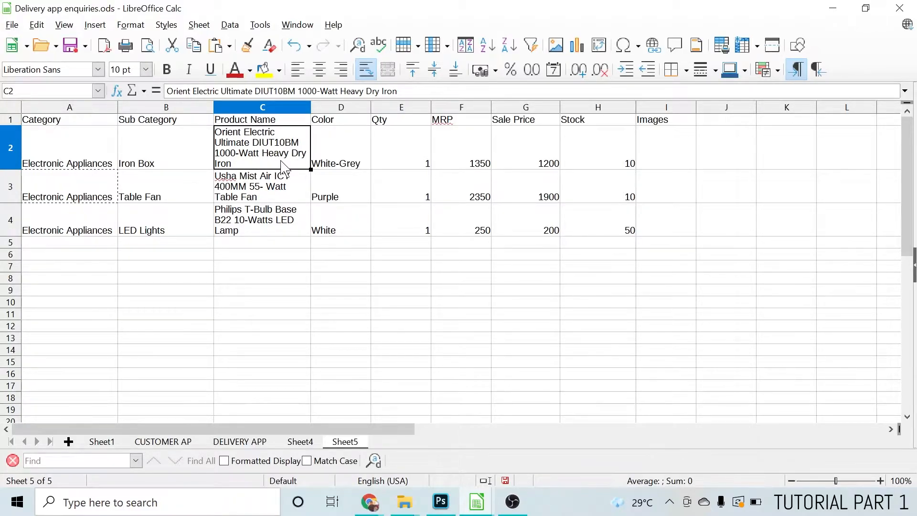
pyautogui.click(161, 148)
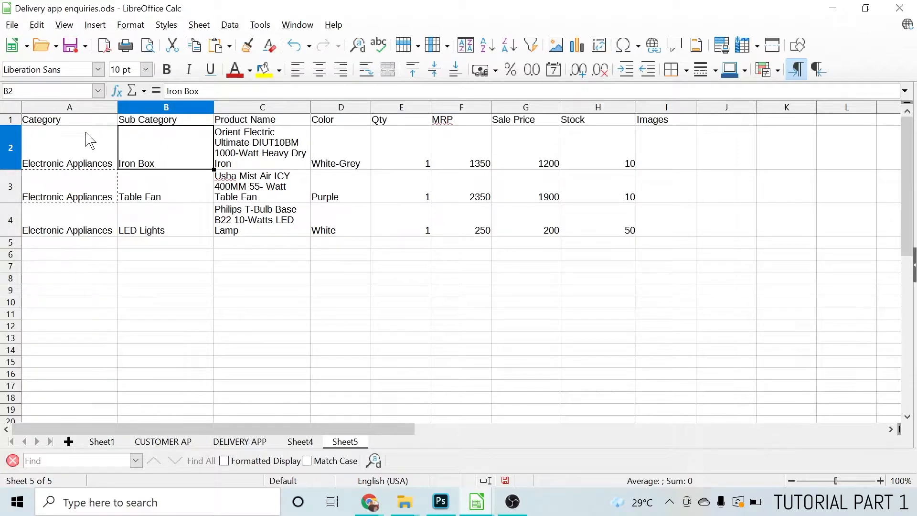
pyautogui.click(54, 153)
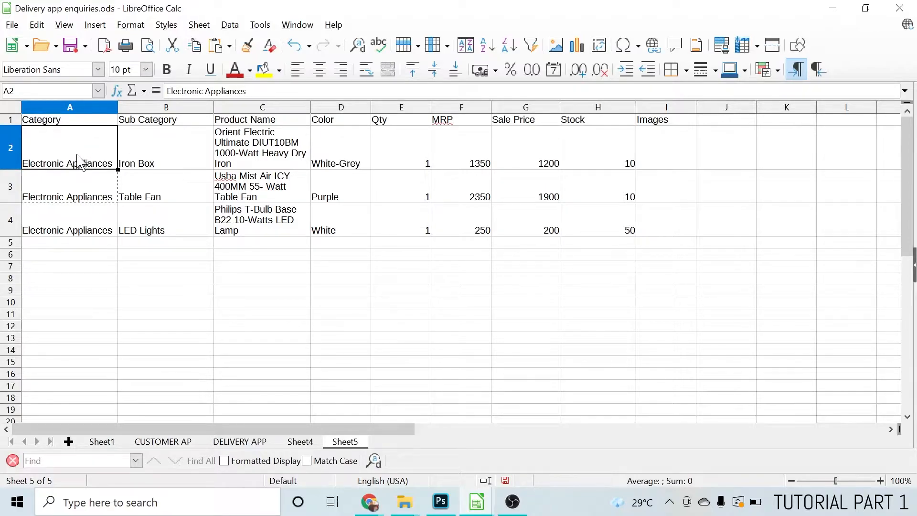
pyautogui.click(146, 165)
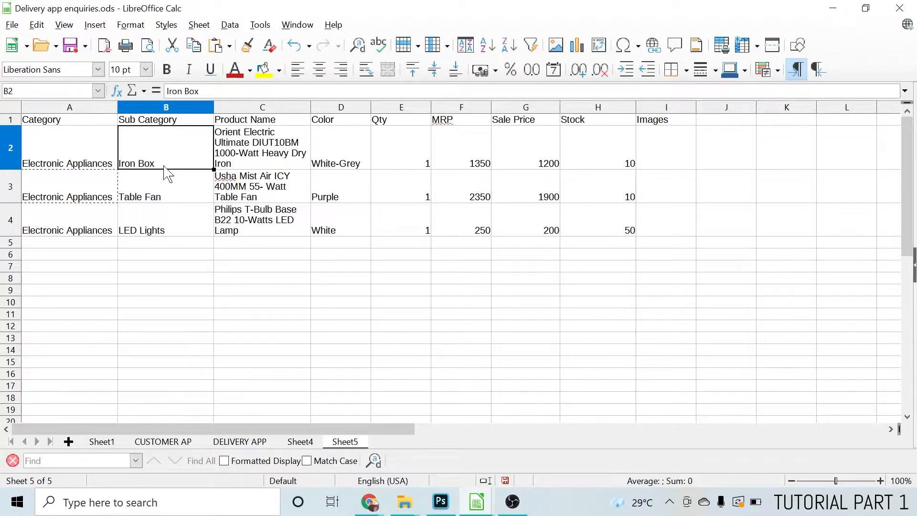
pyautogui.click(261, 165)
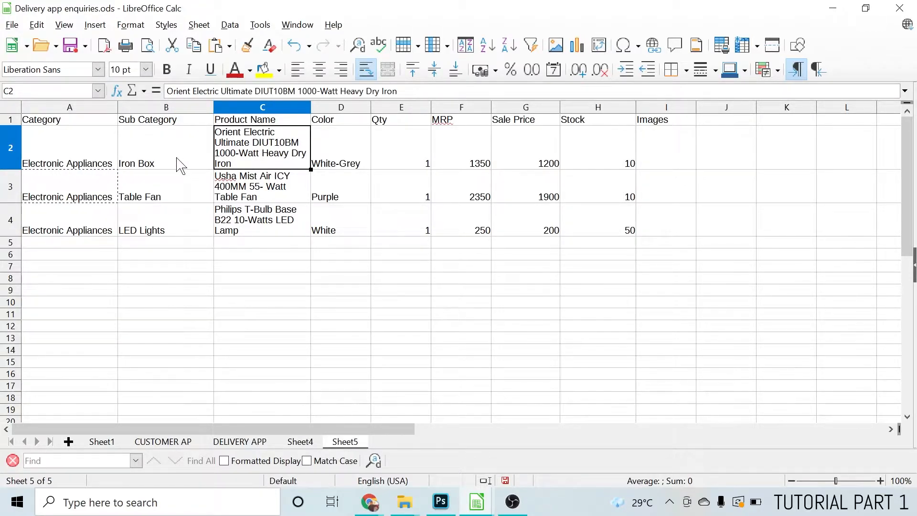
# Go through the iron box row's color, quantity, MRP, sale price, stock and image entries
pyautogui.click(334, 121)
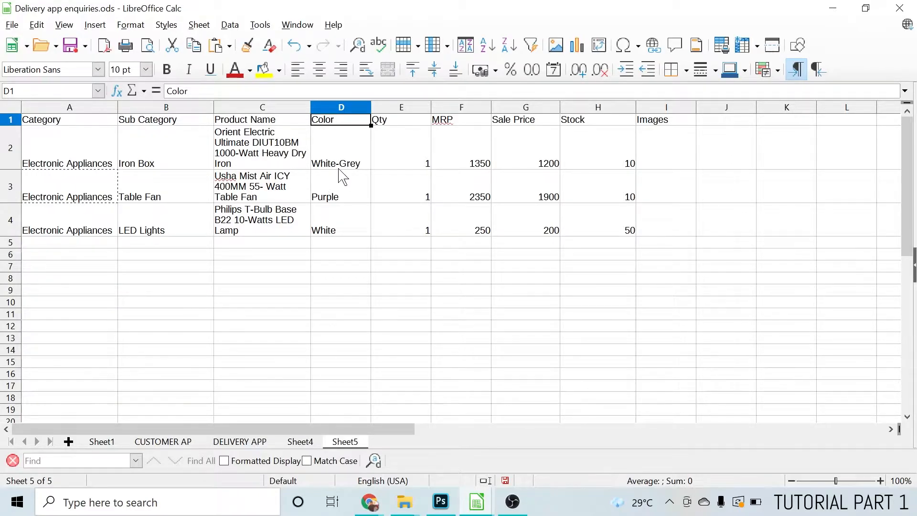
pyautogui.click(388, 122)
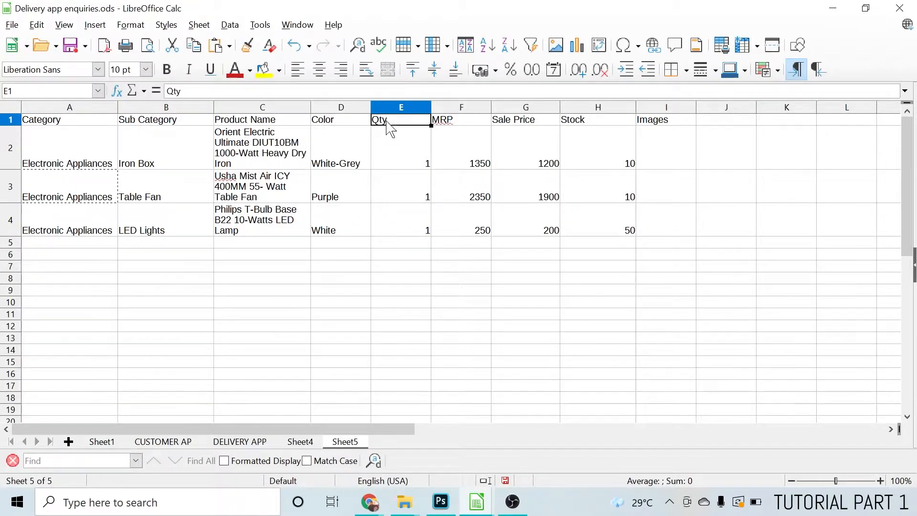
pyautogui.click(388, 160)
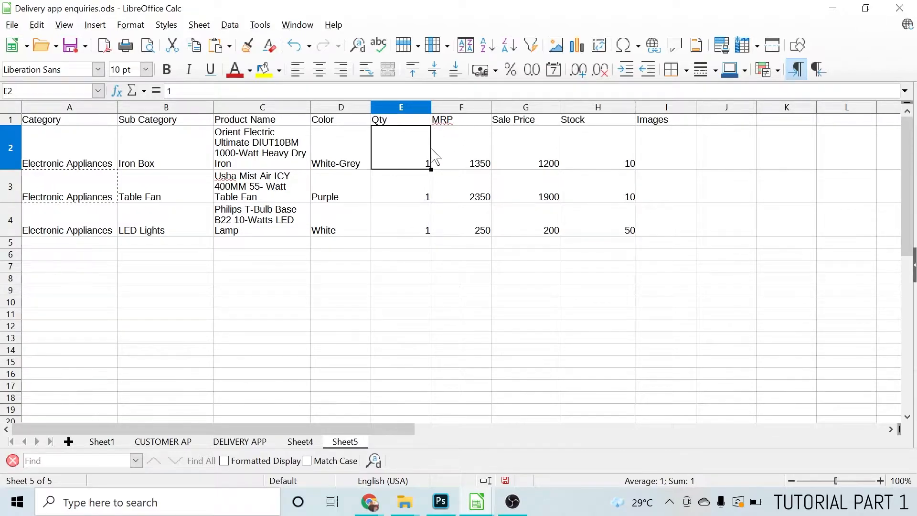
pyautogui.click(482, 166)
pyautogui.click(389, 160)
pyautogui.click(474, 169)
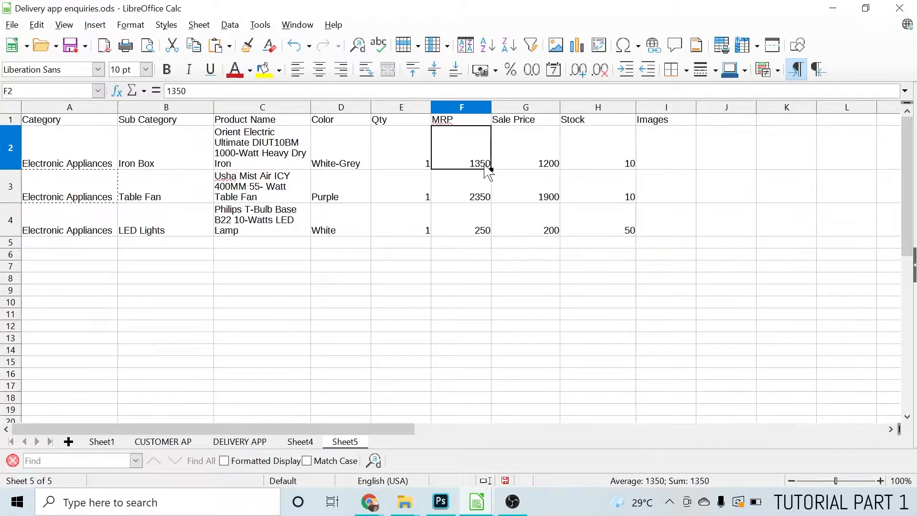
pyautogui.click(514, 123)
pyautogui.click(511, 166)
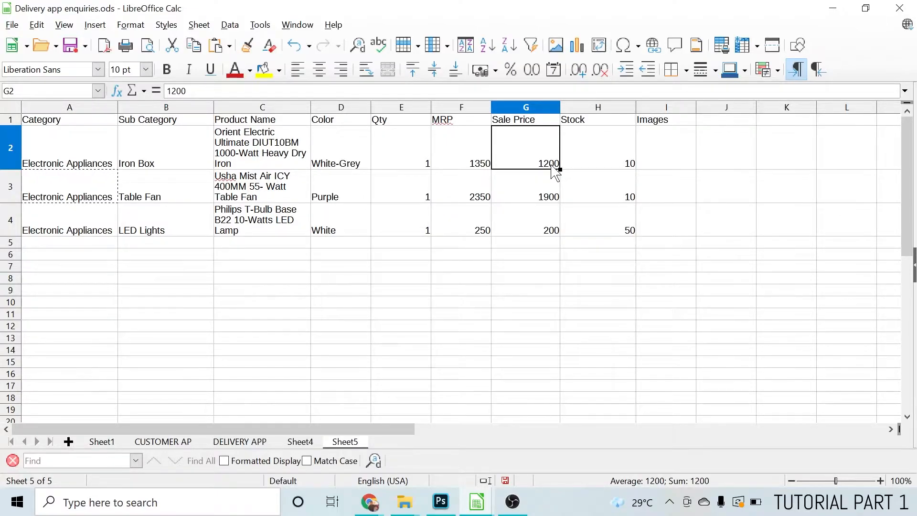
pyautogui.click(604, 153)
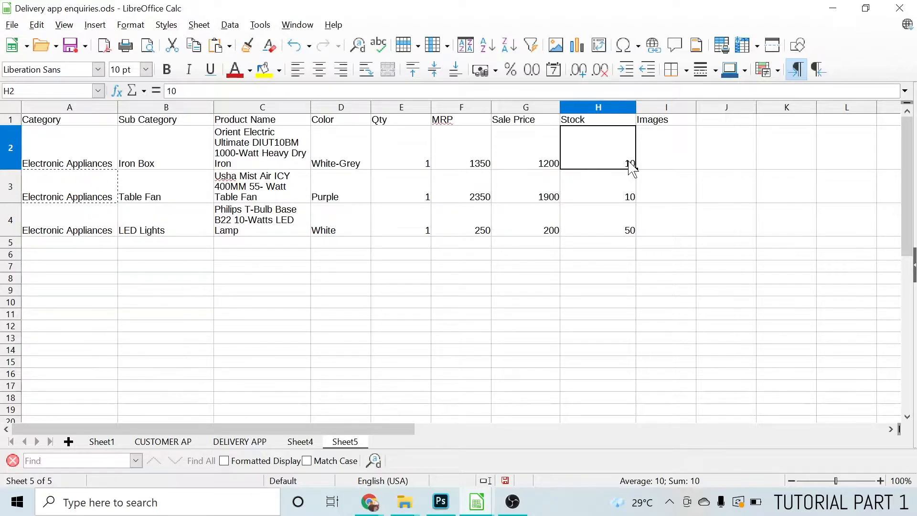
pyautogui.click(663, 152)
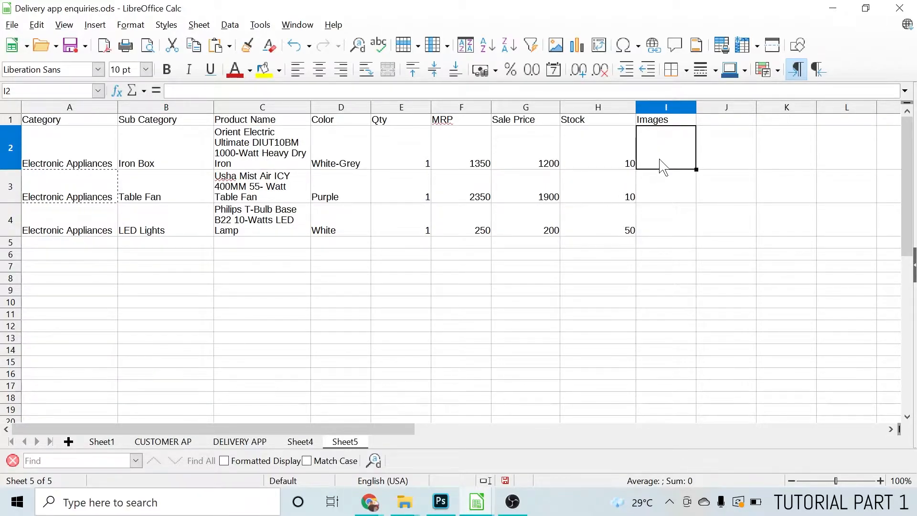
# Switch to Chrome and bring up the Orient Electric dry iron's product page on mangatradios.com, looking over its details
pyautogui.click(371, 502)
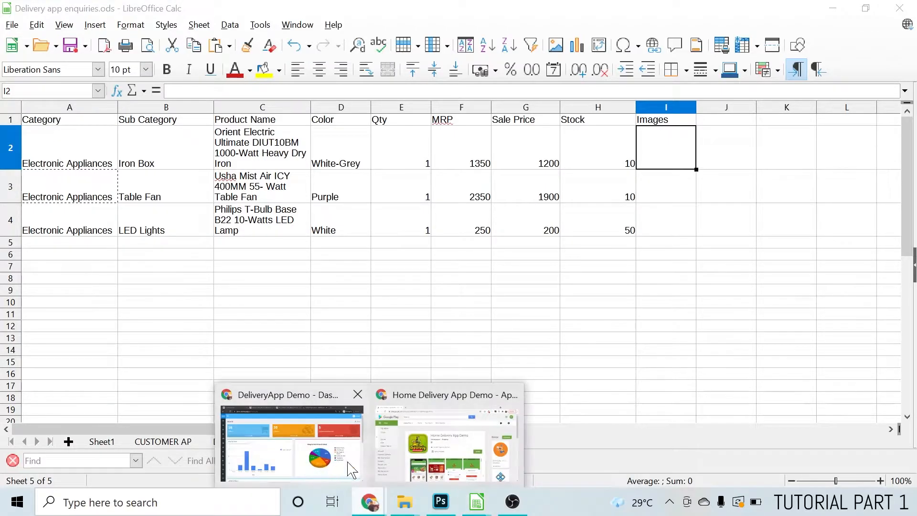
pyautogui.click(444, 461)
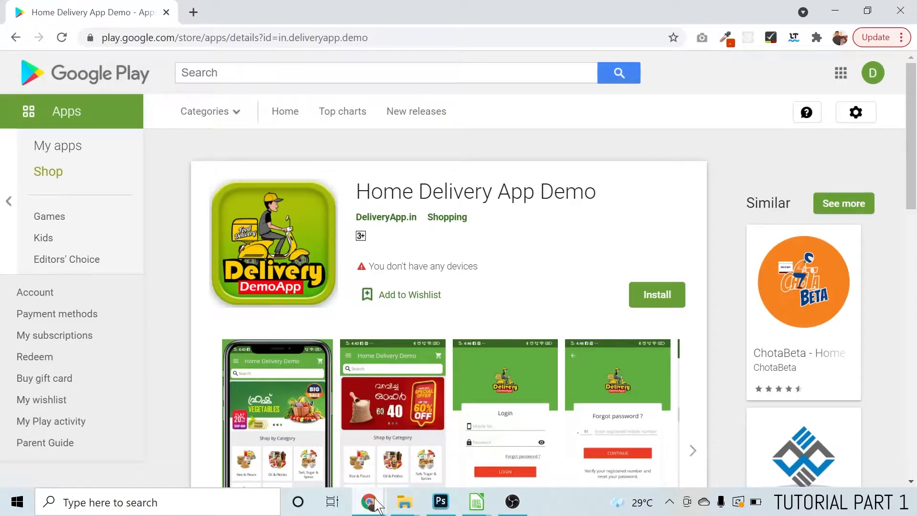
pyautogui.moveTo(370, 502)
pyautogui.click(286, 440)
pyautogui.click(90, 15)
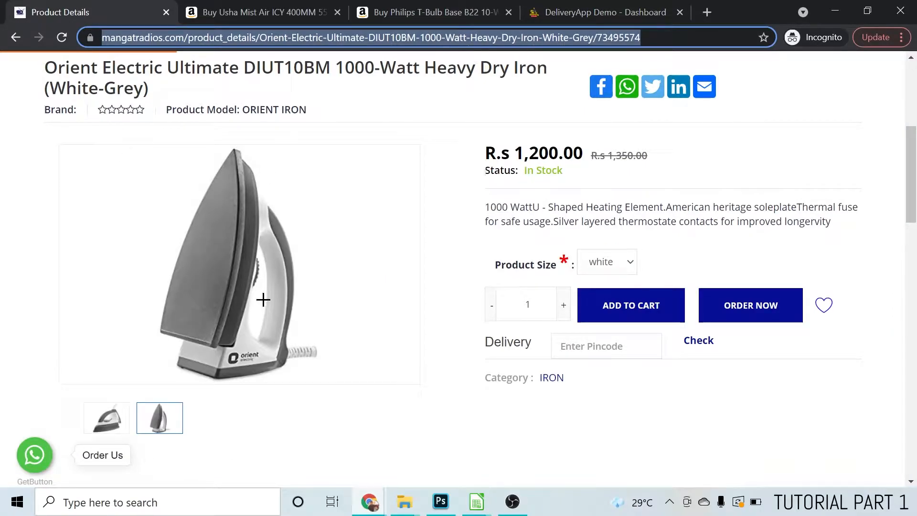
pyautogui.scroll(5, 324, 313)
pyautogui.scroll(-2, 344, 263)
pyautogui.scroll(3, 333, 214)
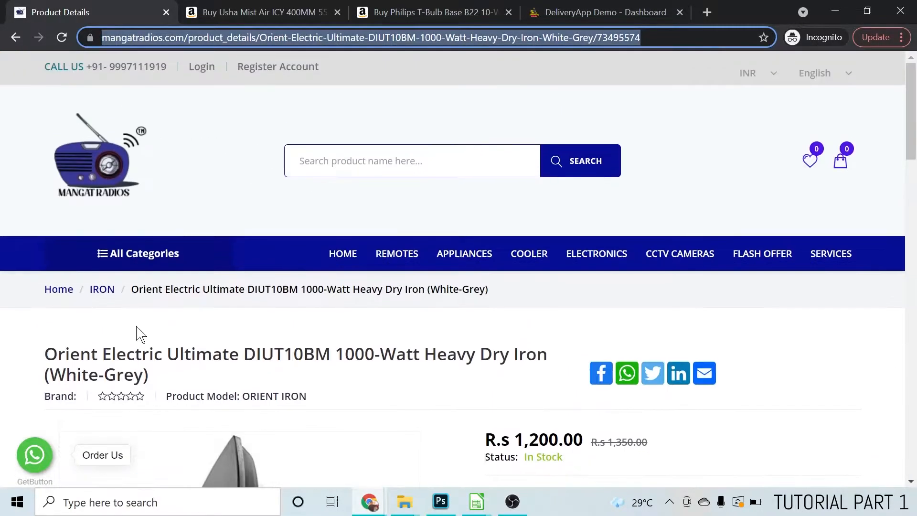
pyautogui.scroll(-6, 297, 327)
pyautogui.scroll(3, 297, 328)
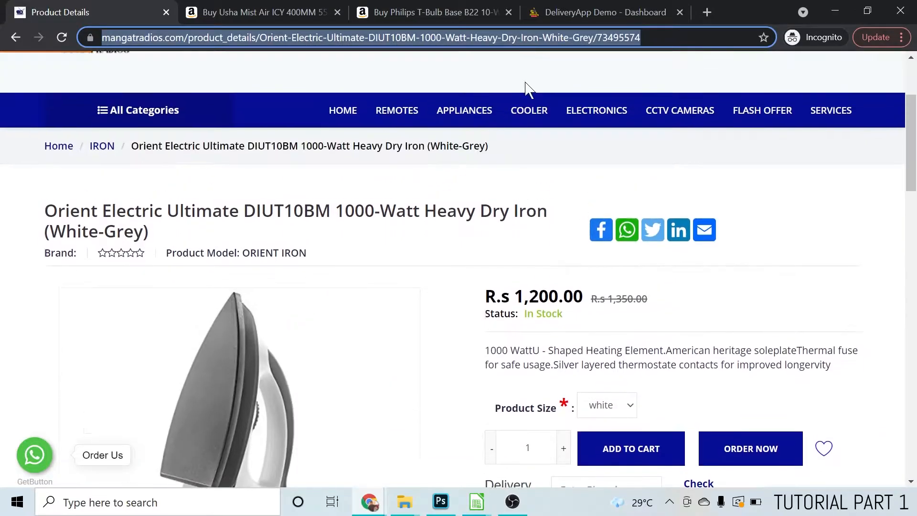
# Copy the full web address of the Orient Electric dry iron's product page
pyautogui.rightClick(574, 37)
pyautogui.click(611, 114)
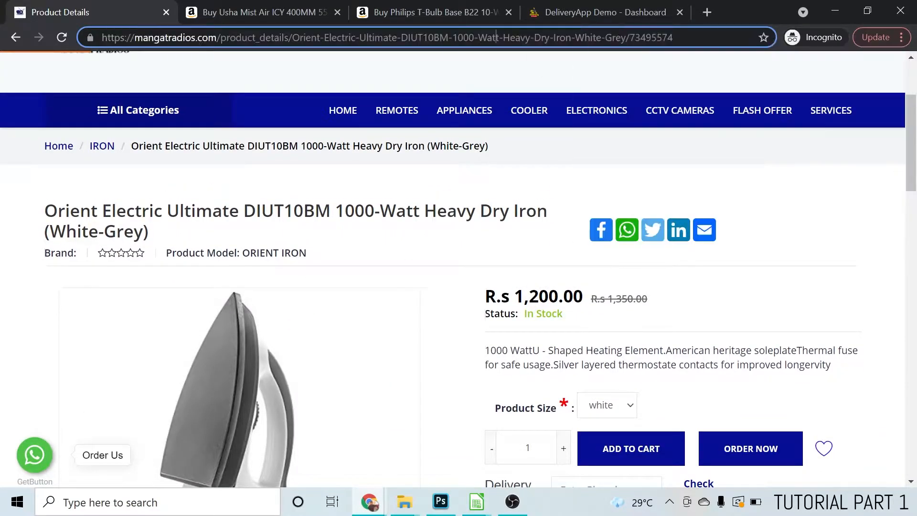
pyautogui.moveTo(675, 37); pyautogui.dragTo(127, 40)
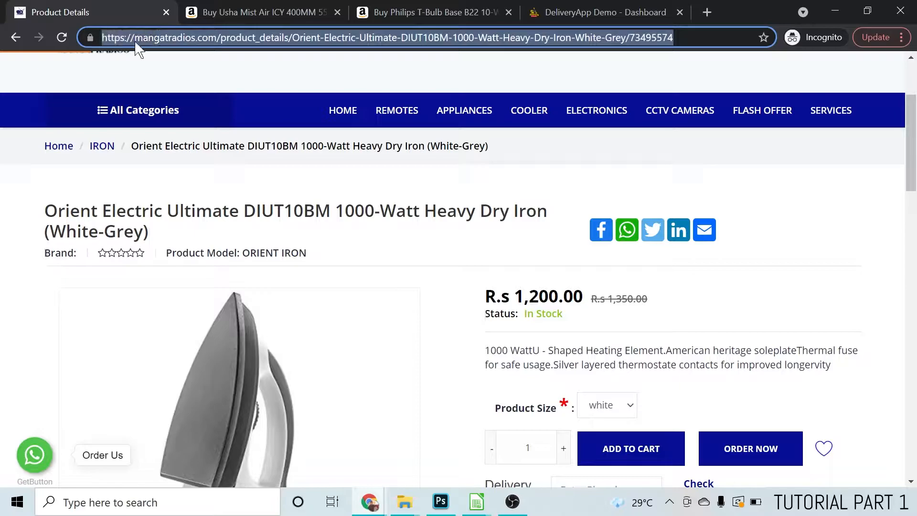
pyautogui.rightClick(159, 44)
pyautogui.click(190, 120)
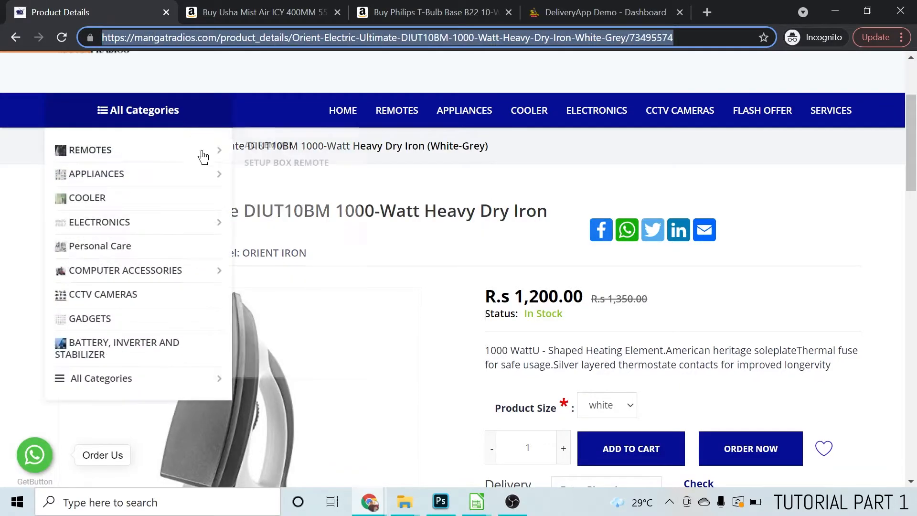
# Switch back to the Delivery app enquiries spreadsheet and paste the copied product link into Images cell I2 of the iron box row
pyautogui.click(476, 502)
pyautogui.click(457, 397)
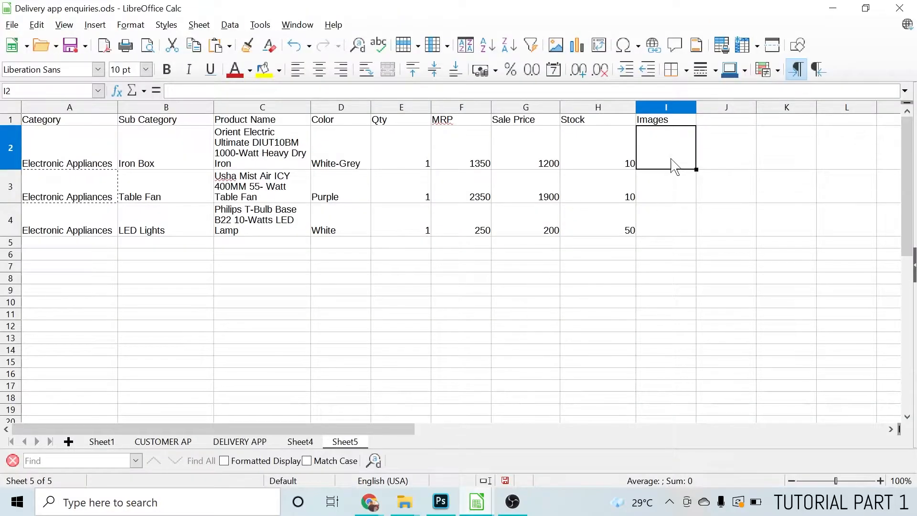
pyautogui.click(481, 91)
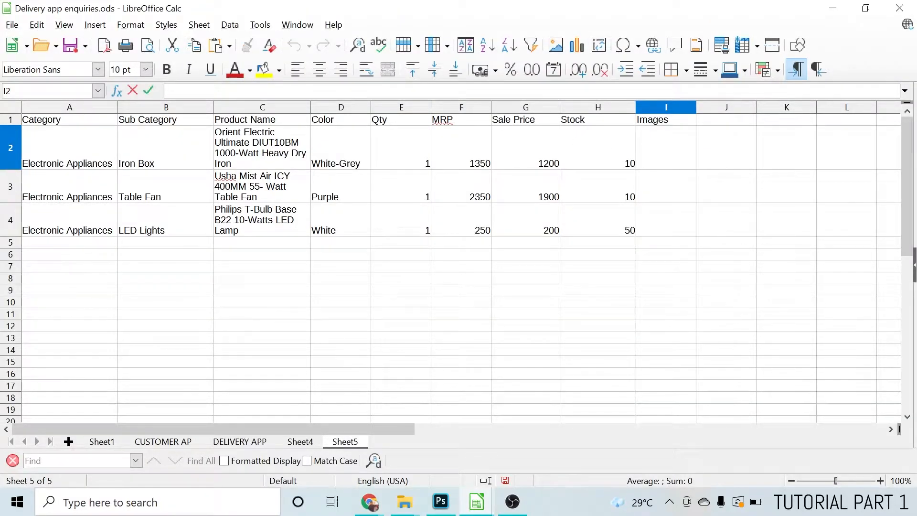
pyautogui.rightClick(651, 138)
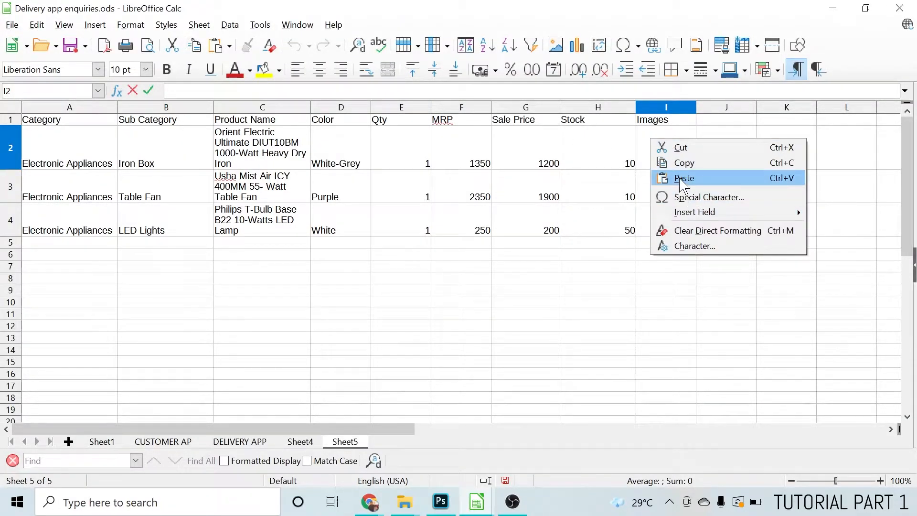
pyautogui.click(684, 178)
pyautogui.press('Return')
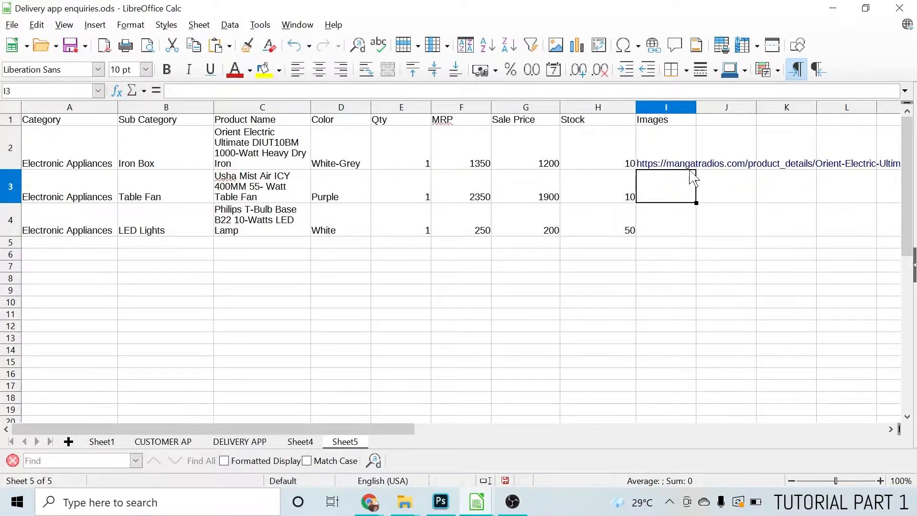
# Review the table fan row cell by cell, from its category through its stock to the Images cell I3
pyautogui.click(65, 191)
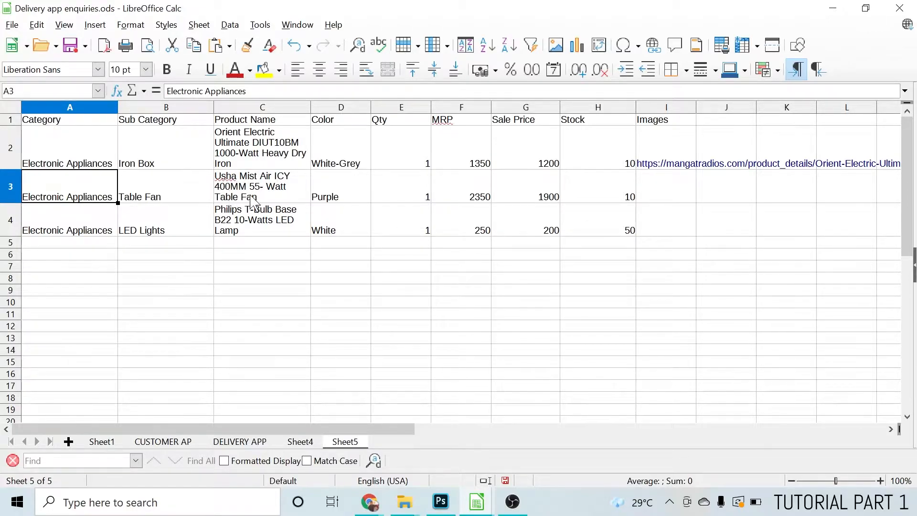
pyautogui.click(246, 197)
pyautogui.click(47, 199)
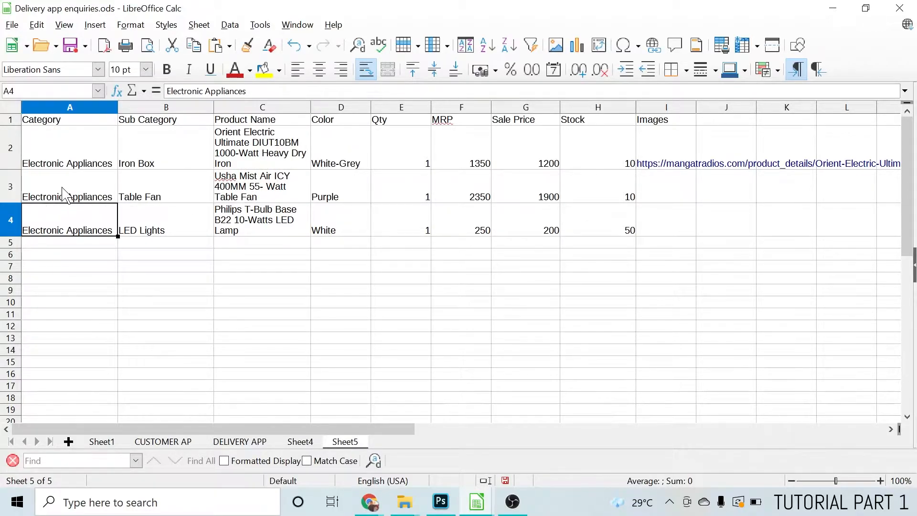
pyautogui.click(151, 199)
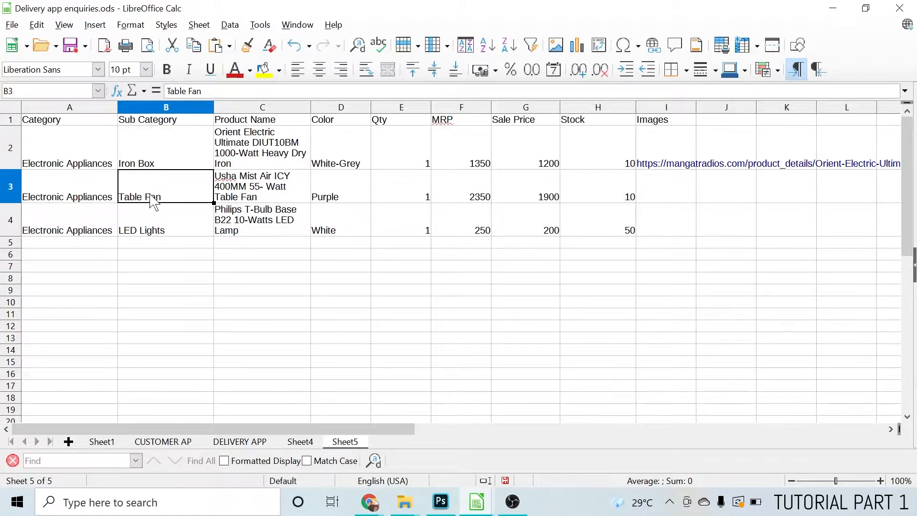
pyautogui.click(252, 196)
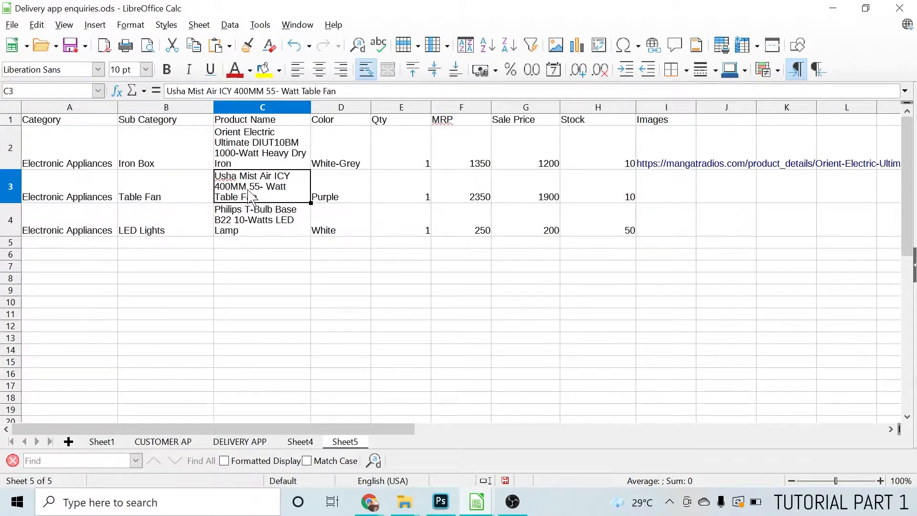
pyautogui.click(334, 201)
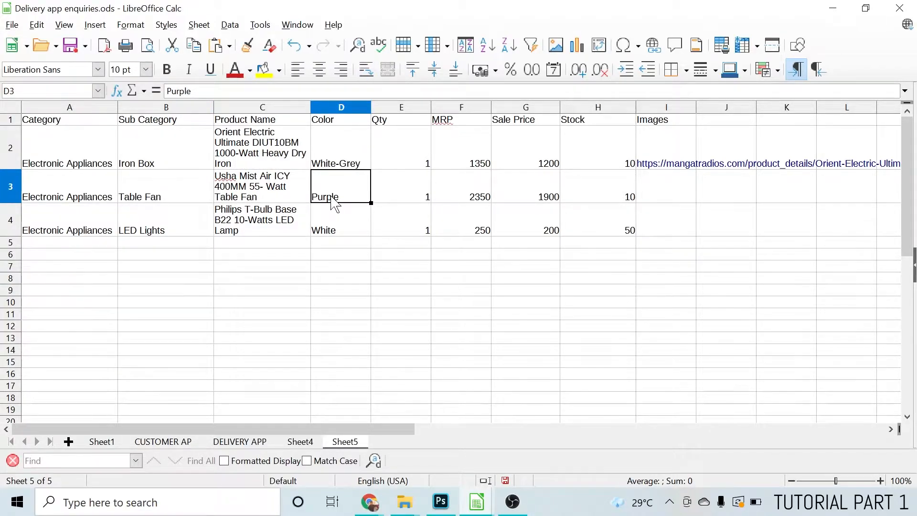
pyautogui.click(405, 201)
pyautogui.click(461, 201)
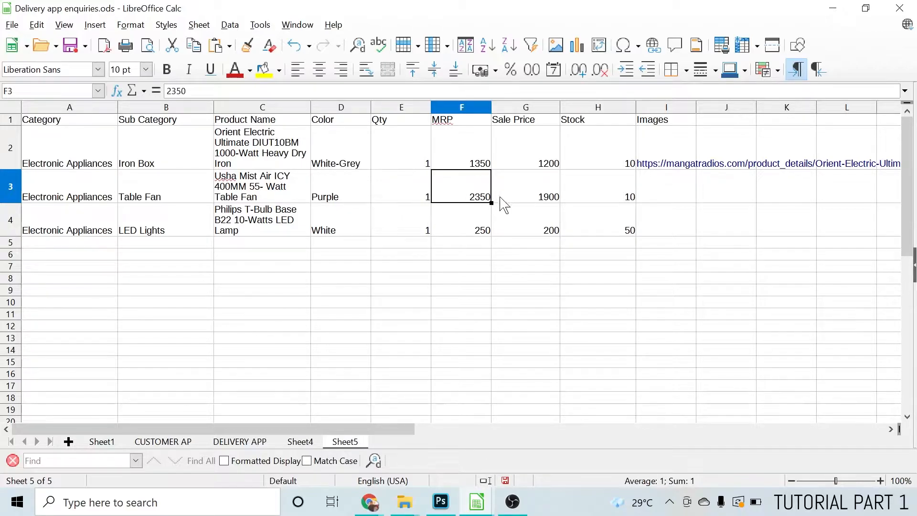
pyautogui.click(538, 200)
pyautogui.click(595, 199)
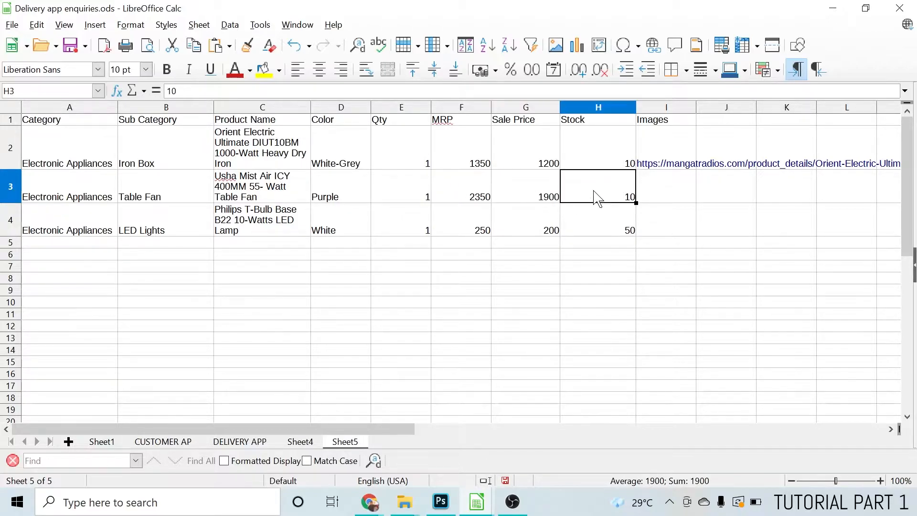
pyautogui.click(654, 191)
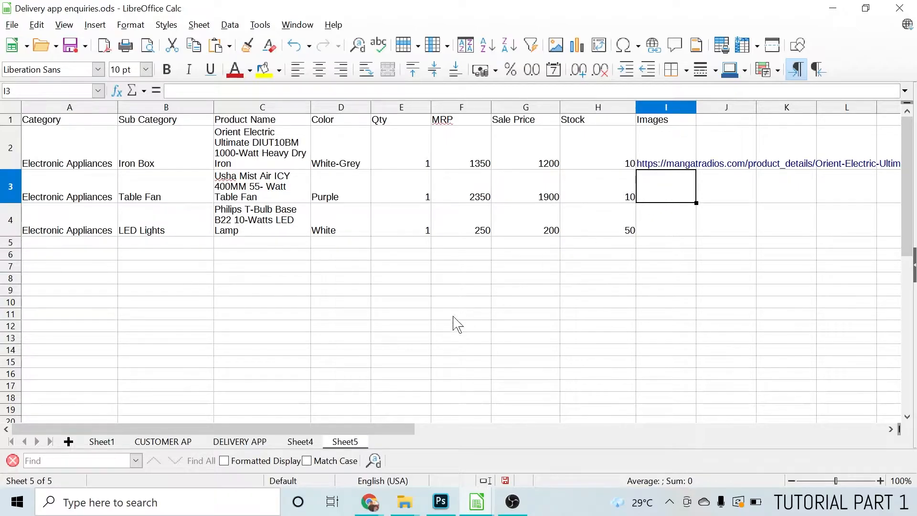
# Switch to Chrome and bring up the Usha Mist Air ICY table fan's Amazon page, looking over its product details
pyautogui.moveTo(368, 502)
pyautogui.click(308, 444)
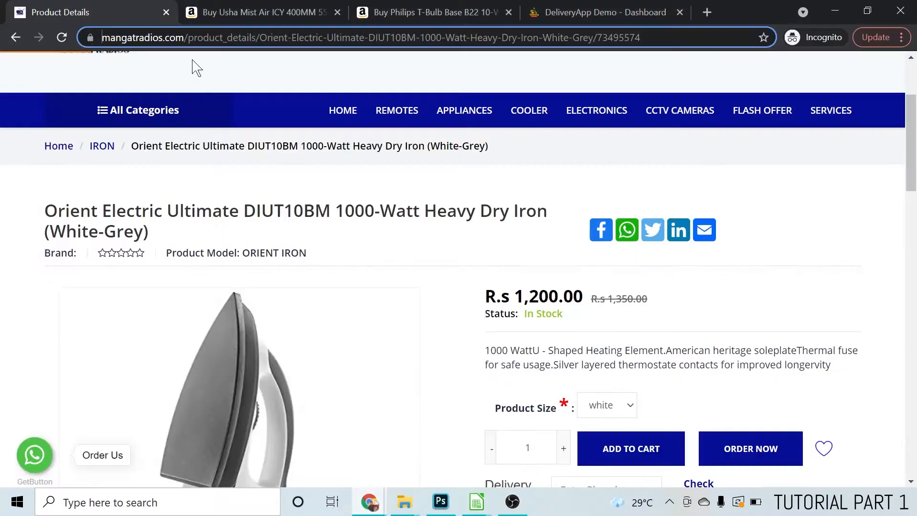
pyautogui.click(234, 12)
pyautogui.scroll(1, 241, 268)
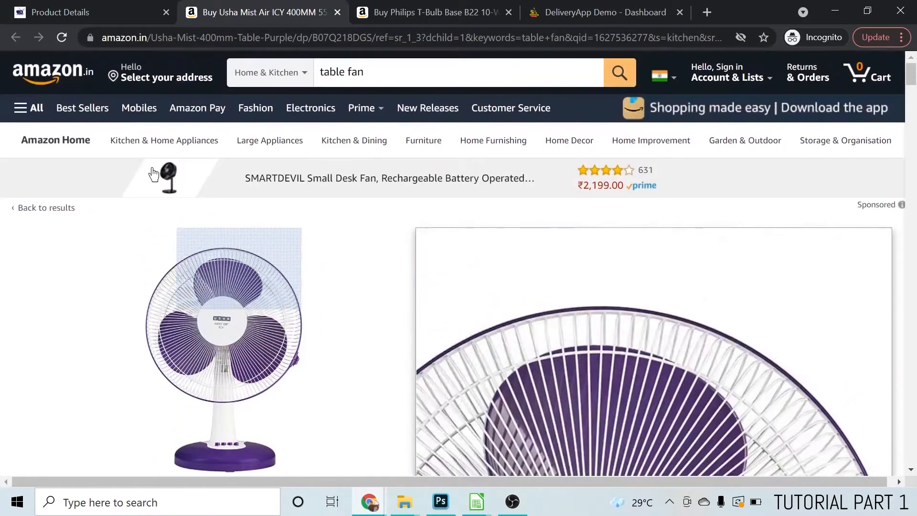
pyautogui.scroll(-3, 363, 315)
pyautogui.scroll(3, 356, 292)
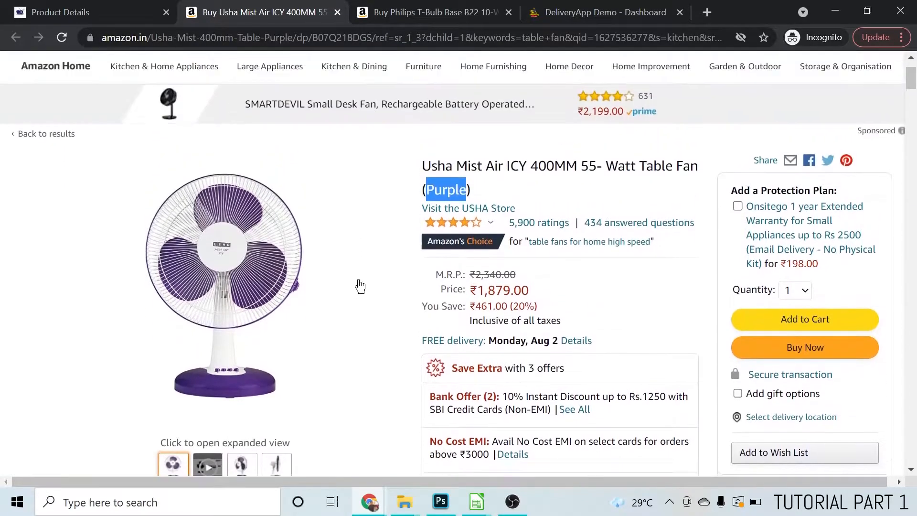
# Copy the Usha table fan page's full web address and paste it into Images cell I3 of the Delivery app enquiries spreadsheet
pyautogui.click(394, 39)
pyautogui.rightClick(305, 39)
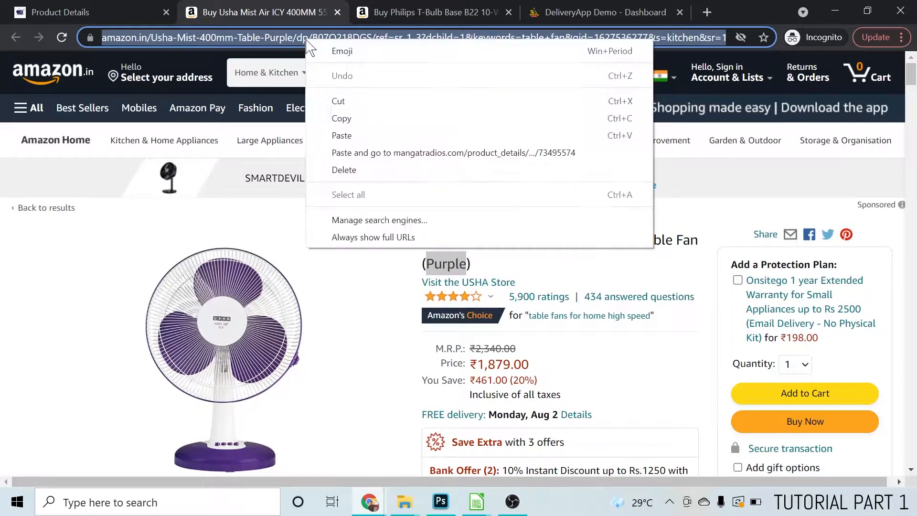
pyautogui.click(347, 119)
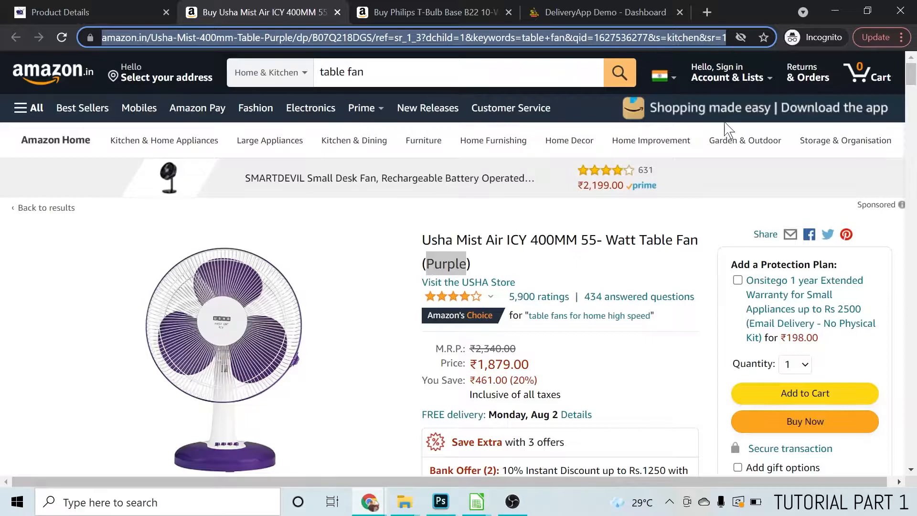
pyautogui.moveTo(477, 502)
pyautogui.click(440, 449)
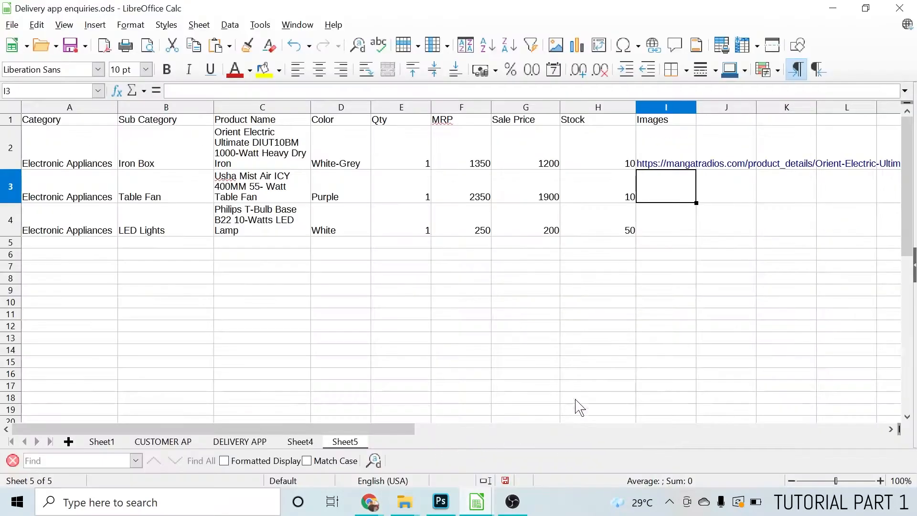
pyautogui.rightClick(664, 190)
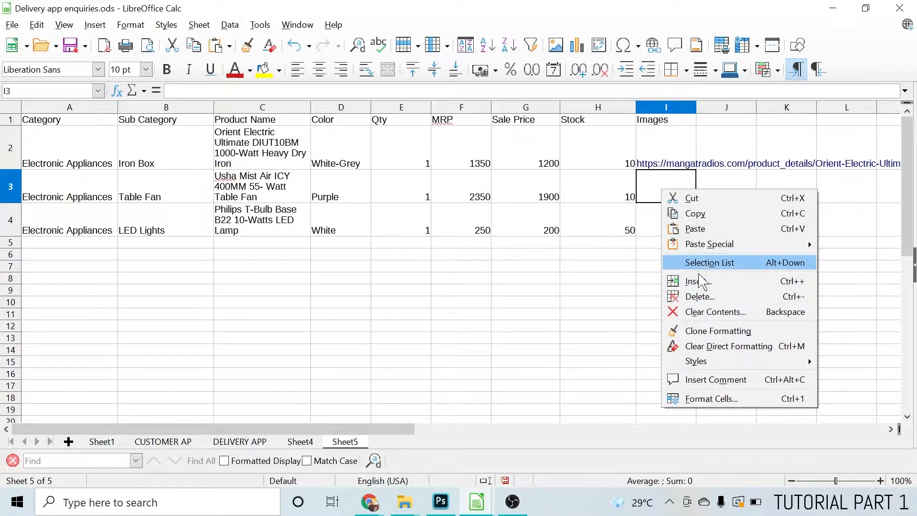
pyautogui.click(693, 229)
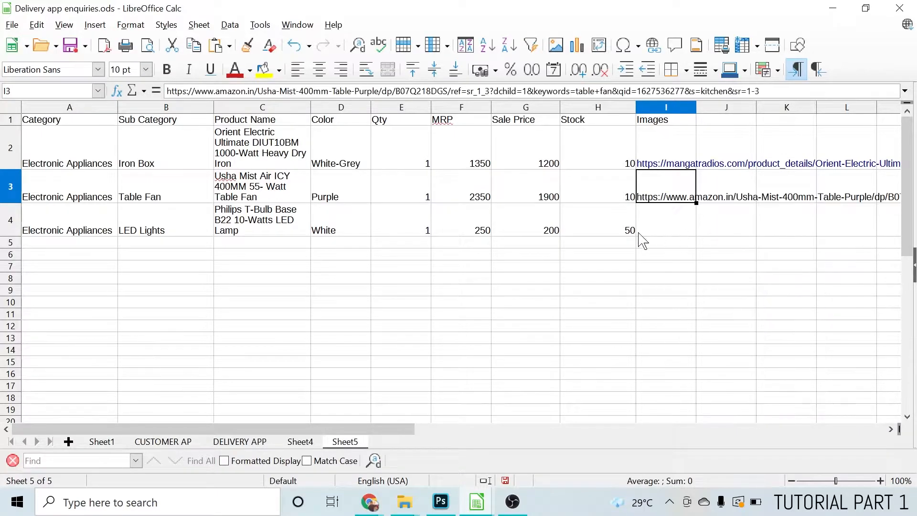
# Review the LED lights row cell by cell, from its category through its stock to the Images cell I4
pyautogui.click(666, 233)
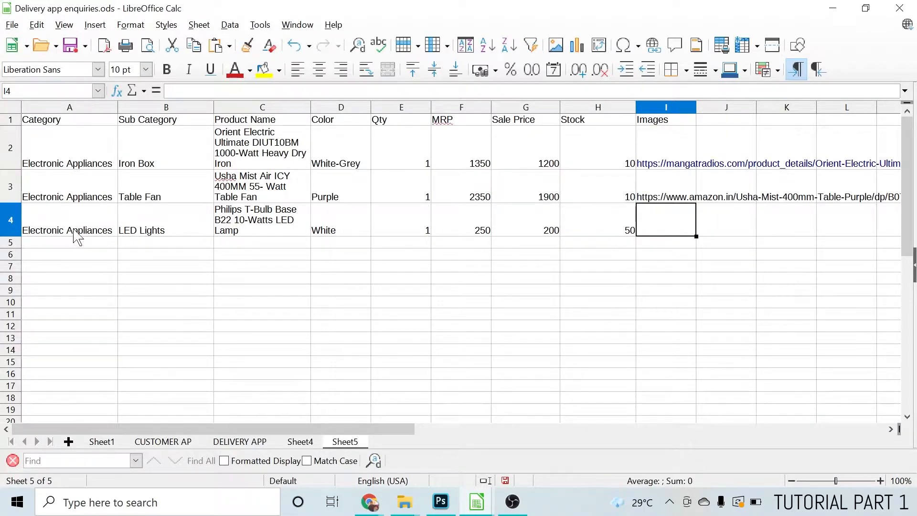
pyautogui.click(34, 223)
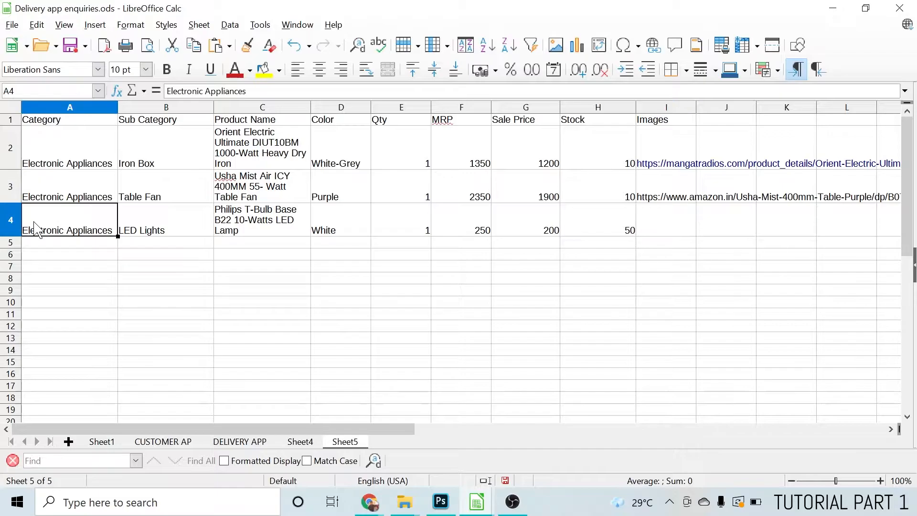
pyautogui.click(147, 237)
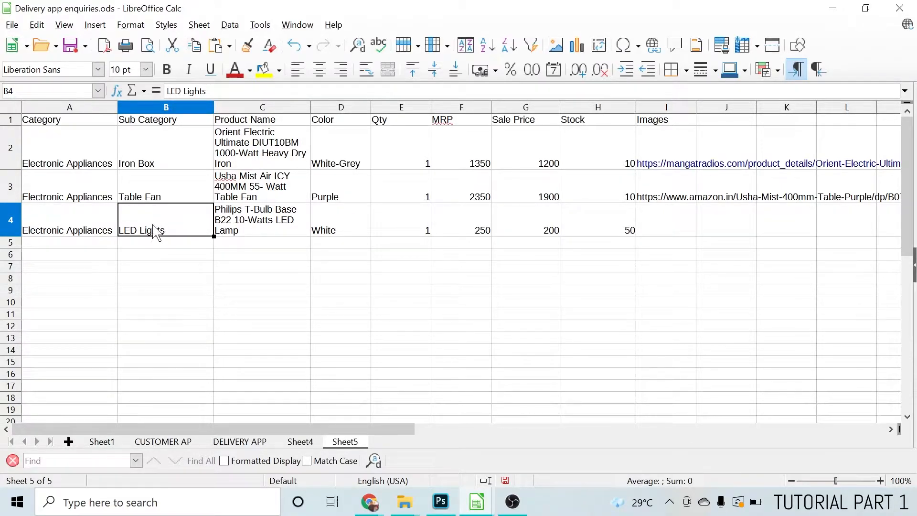
pyautogui.click(253, 232)
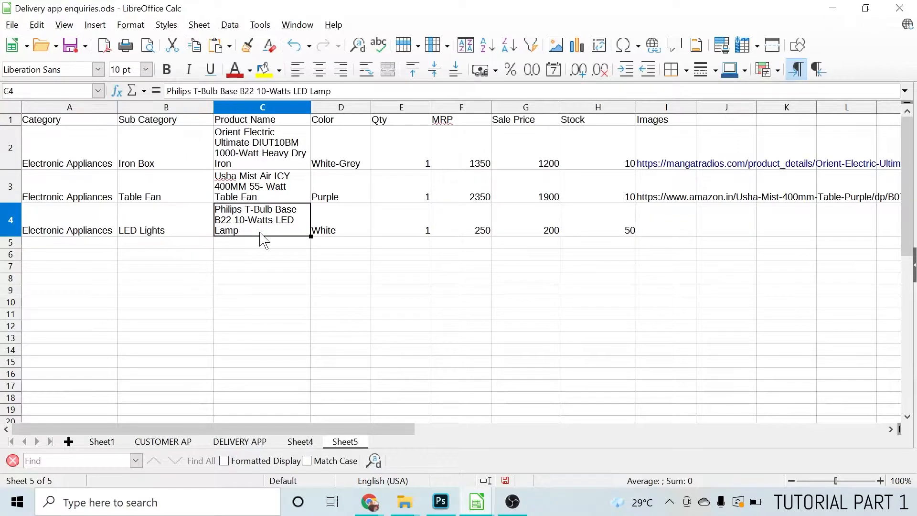
pyautogui.click(341, 232)
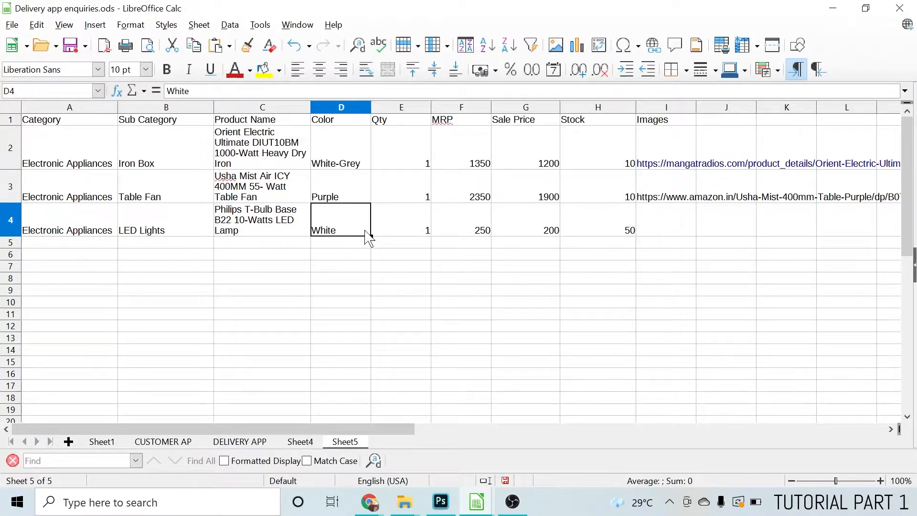
pyautogui.click(413, 236)
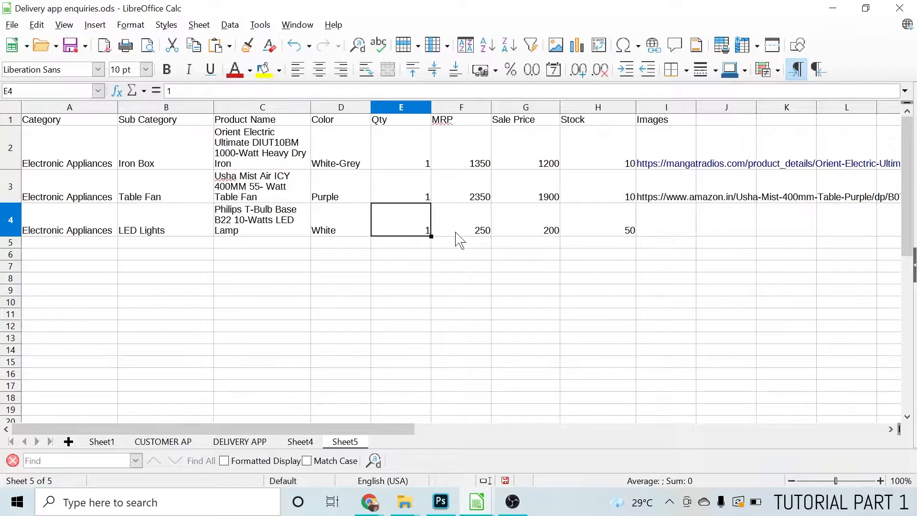
pyautogui.click(483, 236)
pyautogui.click(534, 235)
pyautogui.click(603, 233)
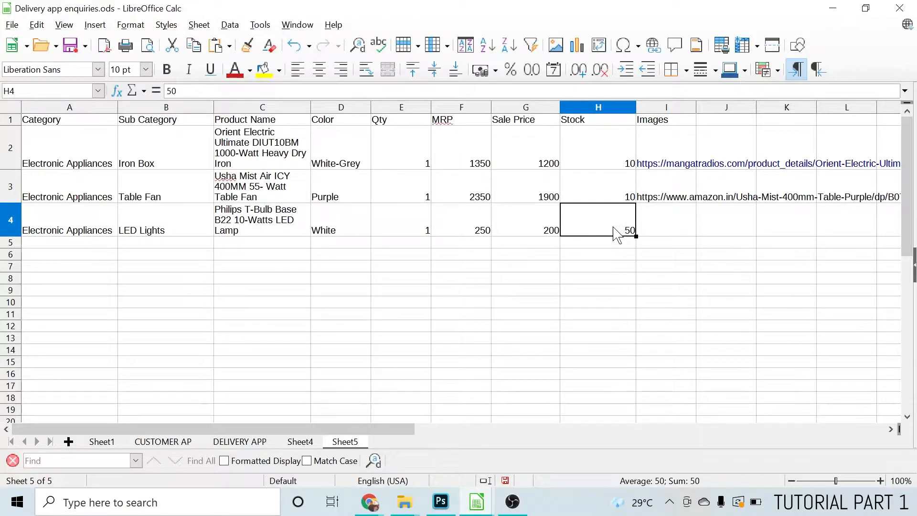
pyautogui.click(661, 229)
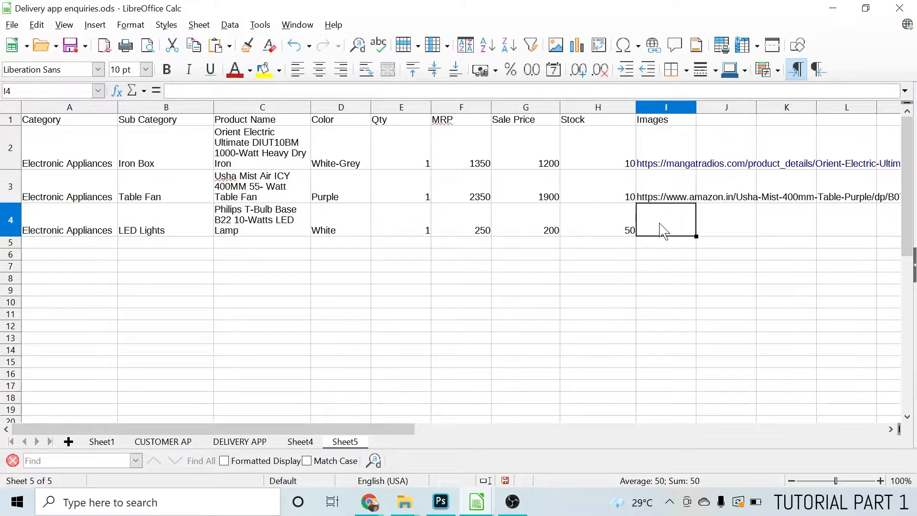
# Switch to Chrome, bring up the Philips T-Bulb LED lamp's Amazon page and copy its full web address
pyautogui.moveTo(370, 500)
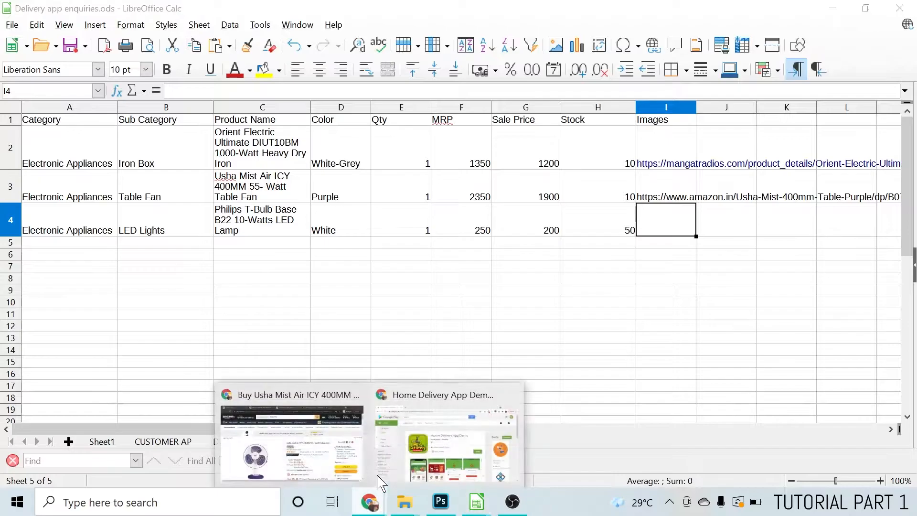
pyautogui.click(318, 436)
pyautogui.click(403, 19)
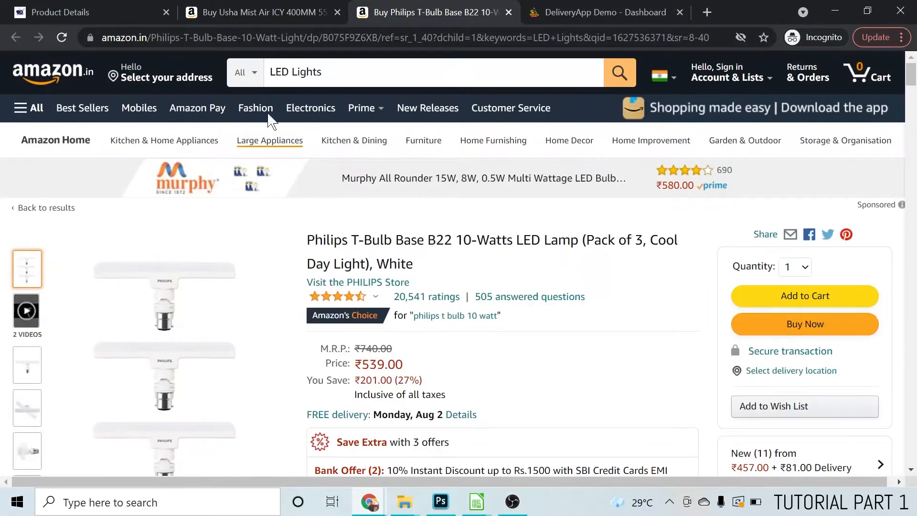
pyautogui.click(345, 35)
pyautogui.rightClick(345, 35)
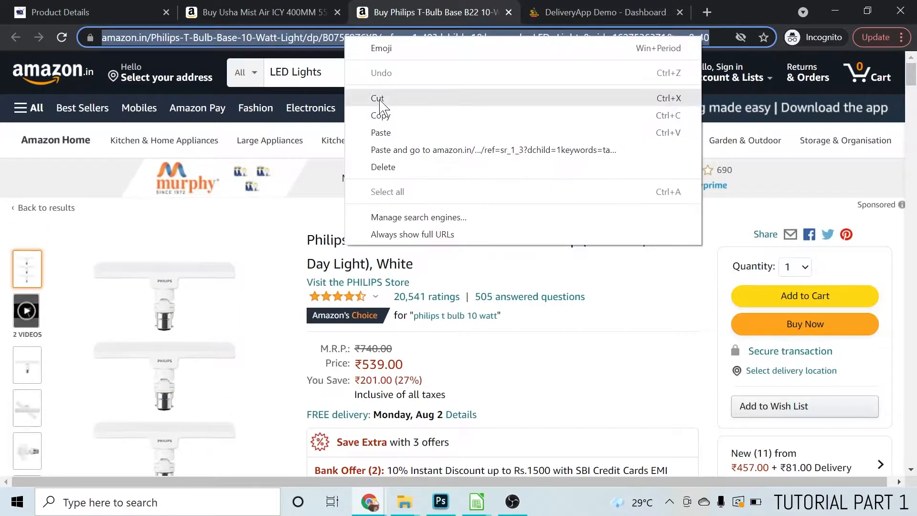
pyautogui.click(388, 117)
pyautogui.rightClick(371, 36)
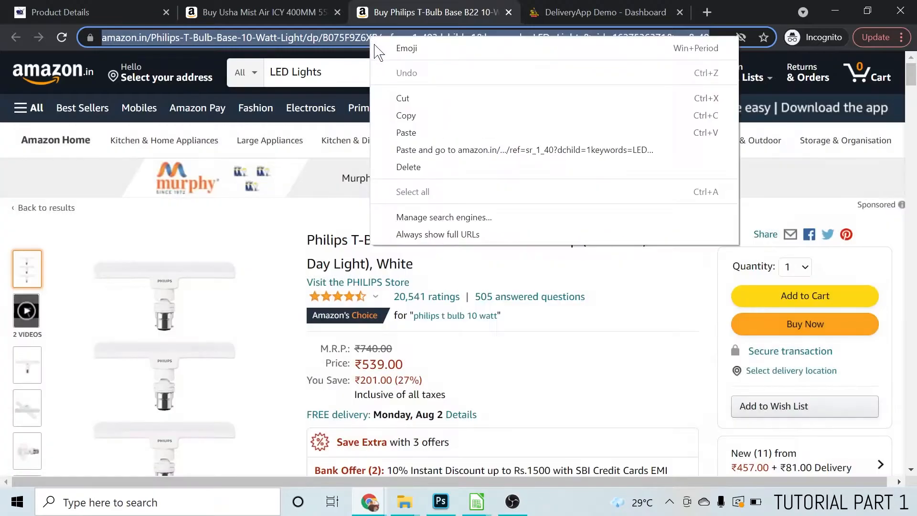
pyautogui.click(407, 123)
# Return to the Delivery app enquiries spreadsheet and paste the copied link into Images cell I4 of the LED lights row
pyautogui.moveTo(477, 502)
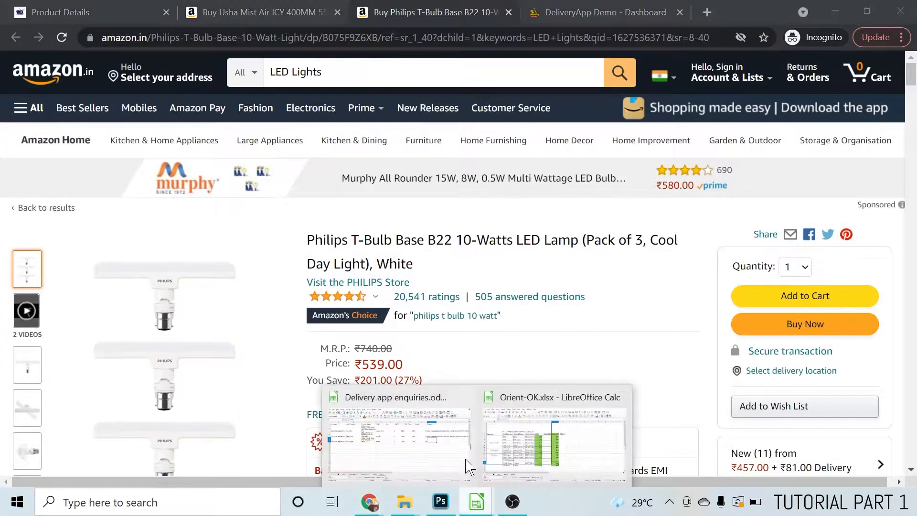
pyautogui.click(415, 433)
pyautogui.rightClick(659, 215)
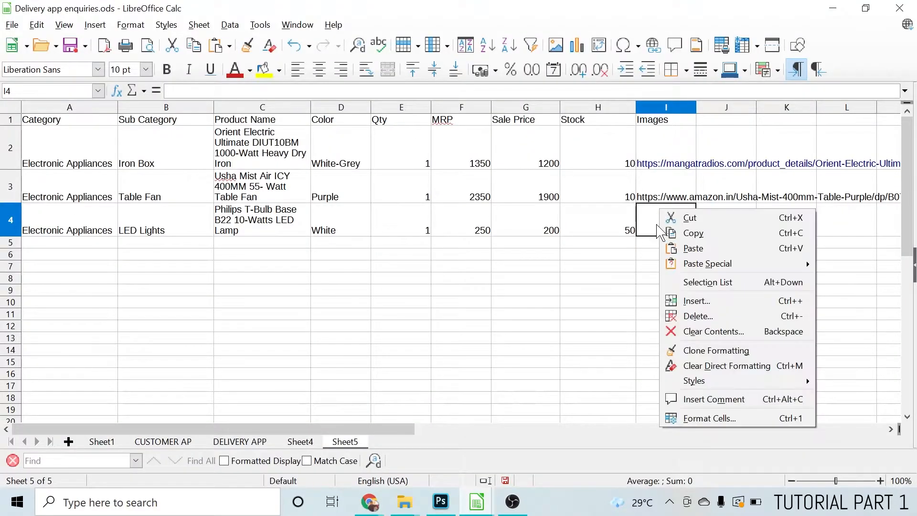
pyautogui.click(694, 248)
pyautogui.click(630, 280)
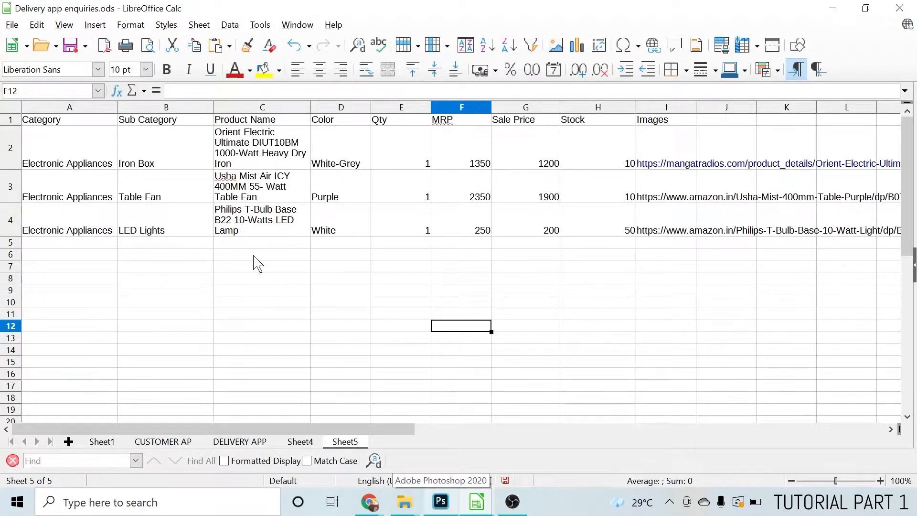
# Review the Category entries in A2:A4 and each product's Sub Category in cells B2 to B4
pyautogui.click(57, 128)
pyautogui.moveTo(51, 158); pyautogui.dragTo(53, 233)
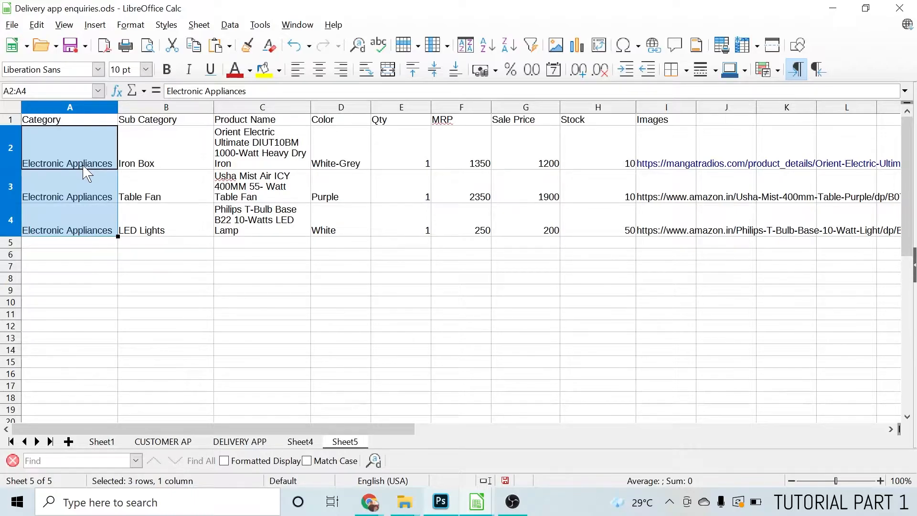
pyautogui.click(163, 165)
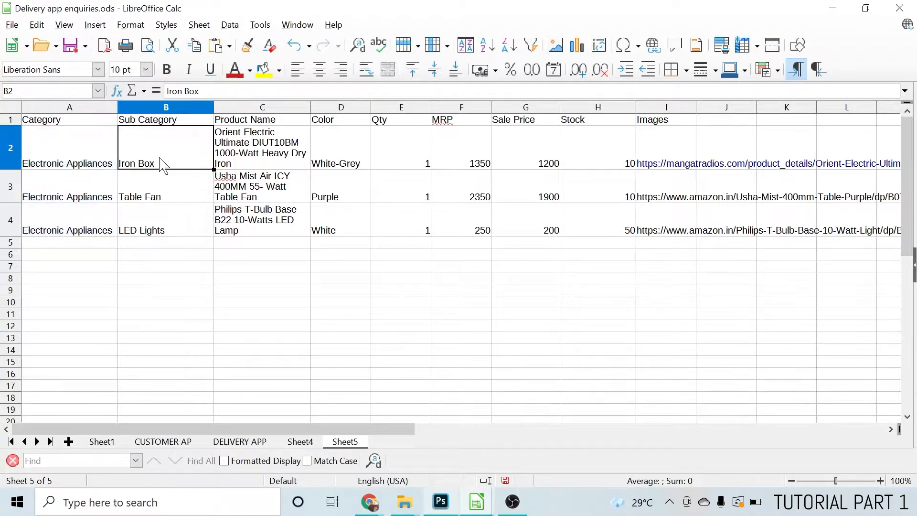
pyautogui.click(152, 202)
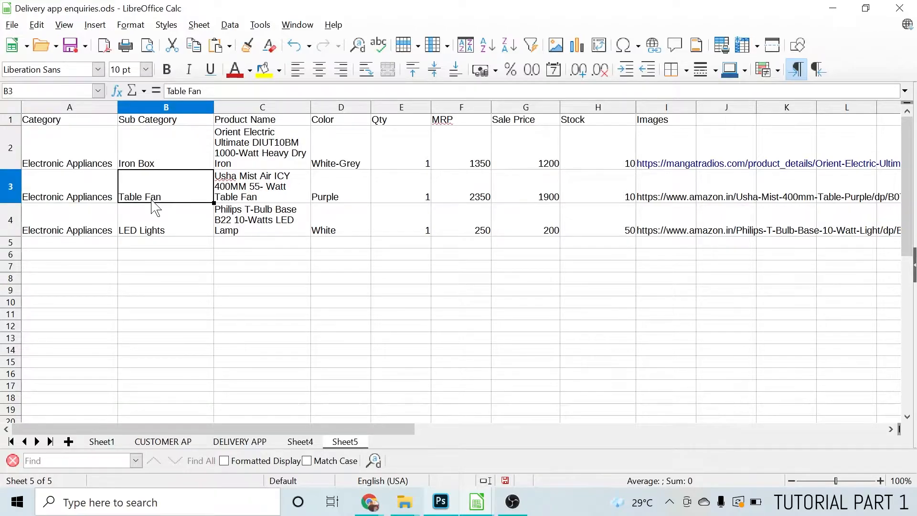
pyautogui.click(157, 234)
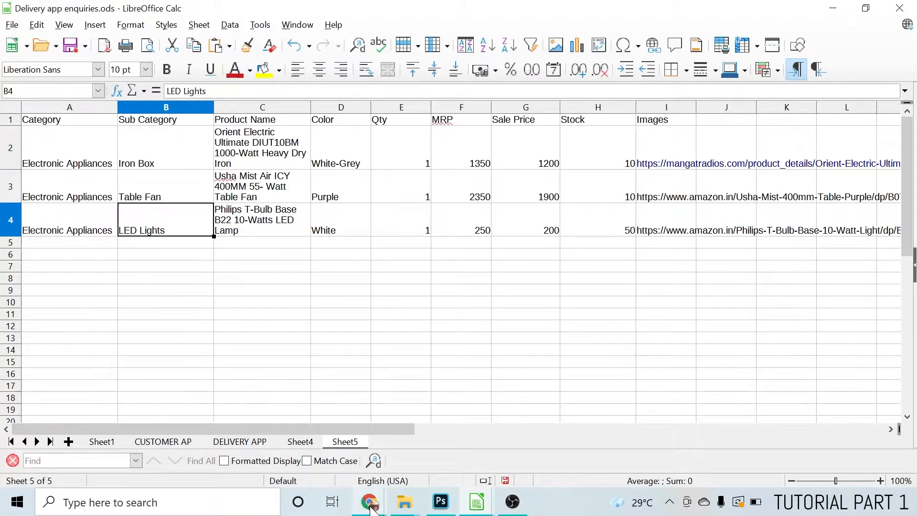
# Switch to Photoshop and start setting up a new document
pyautogui.moveTo(441, 509)
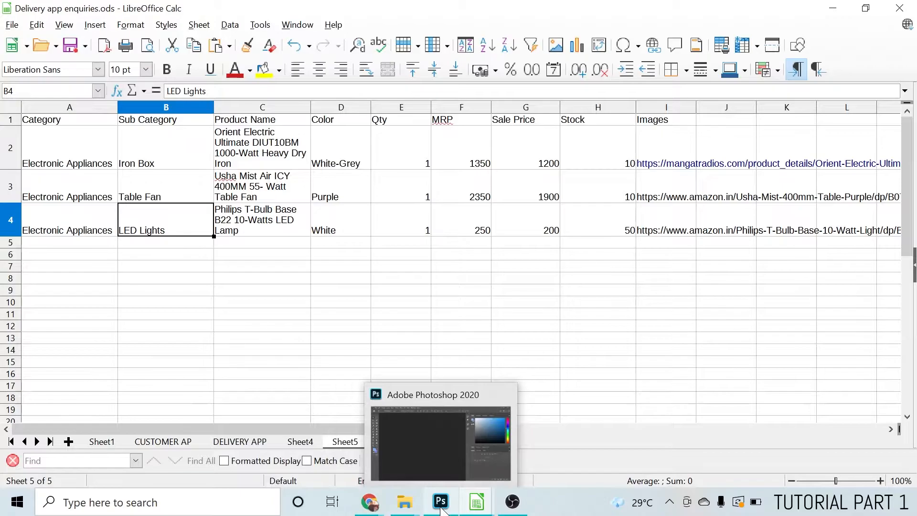
pyautogui.click(441, 509)
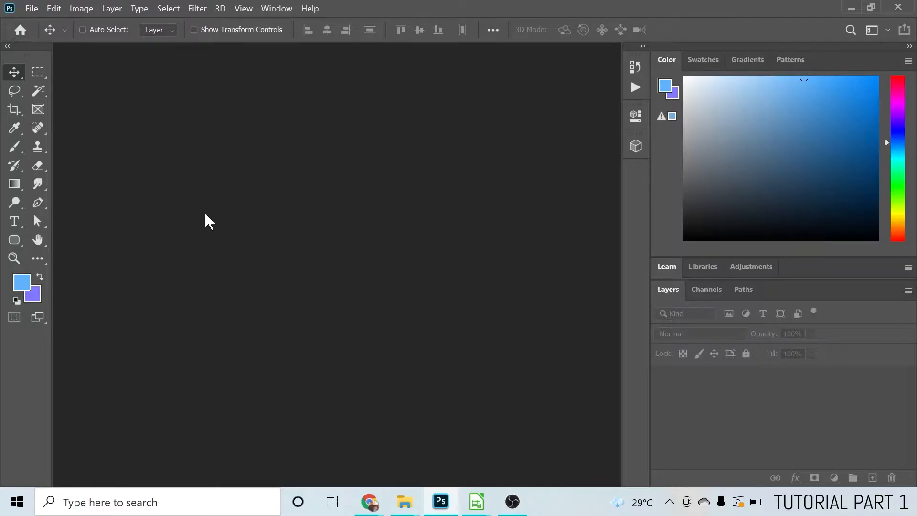
pyautogui.click(33, 9)
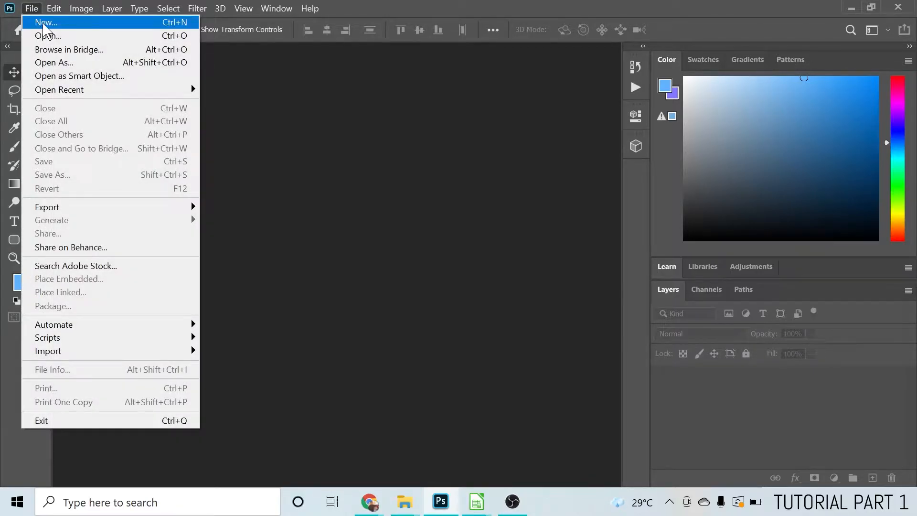
pyautogui.click(45, 24)
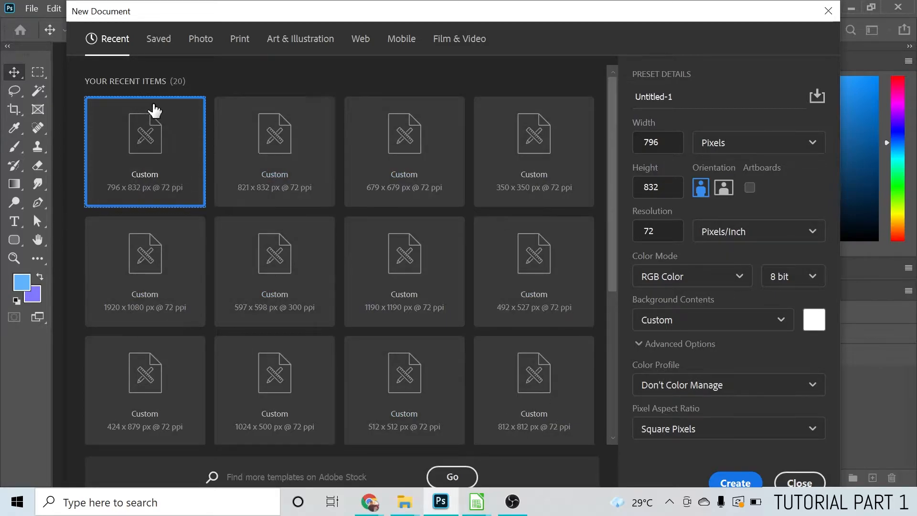
# Set the new document's width and height to 350 pixels each
pyautogui.click(654, 143)
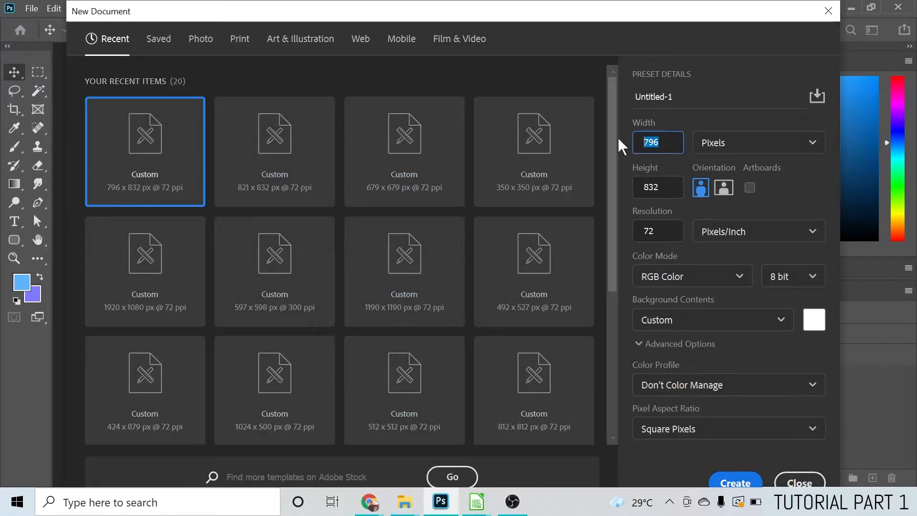
pyautogui.press('Tab')
pyautogui.hotkey('shift', 'Tab')
pyautogui.press('Tab')
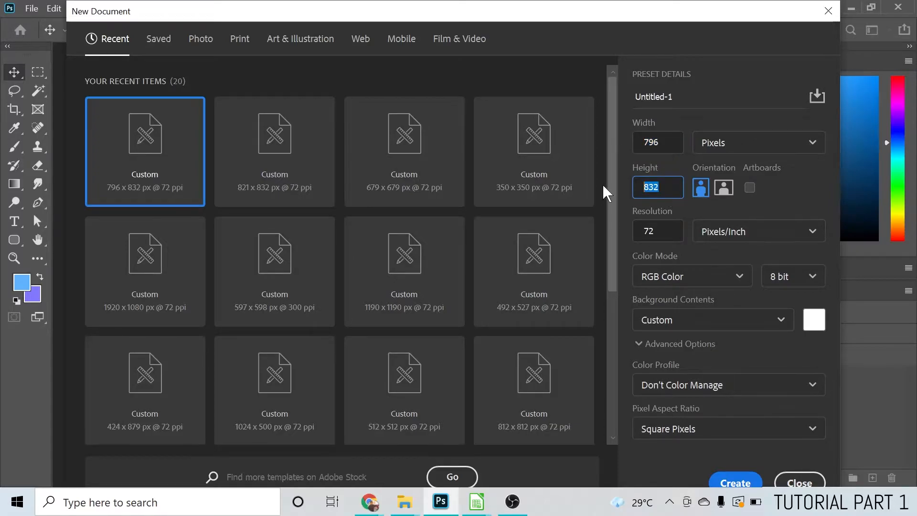
pyautogui.hotkey('shift', 'Tab')
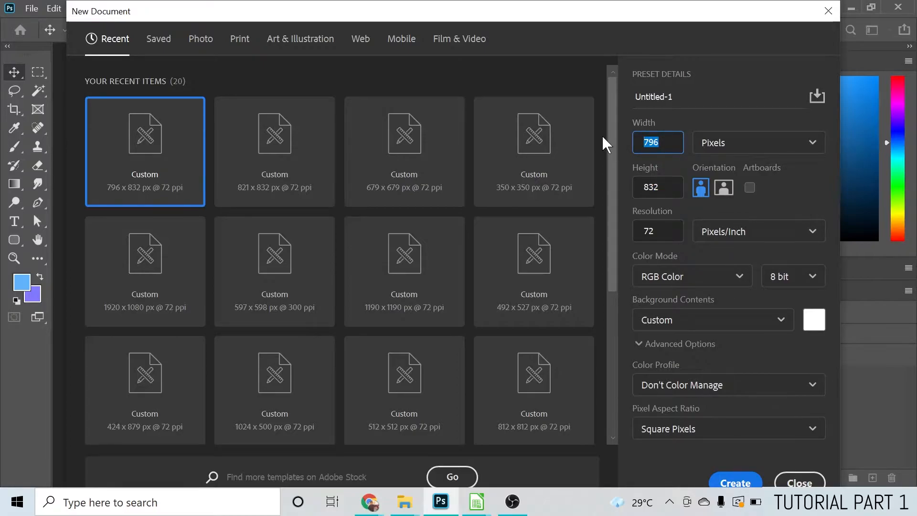
pyautogui.write('350')
pyautogui.press('Tab')
pyautogui.write('3')
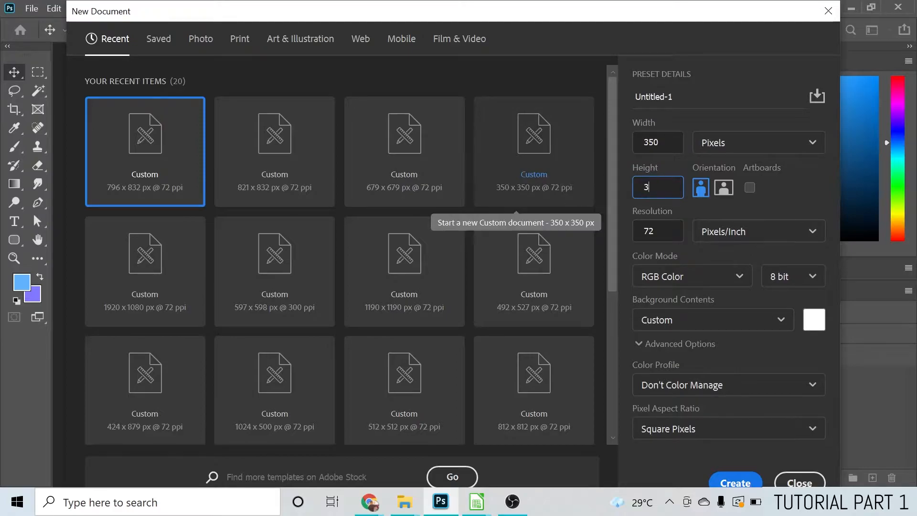
pyautogui.write('50')
pyautogui.press('Tab')
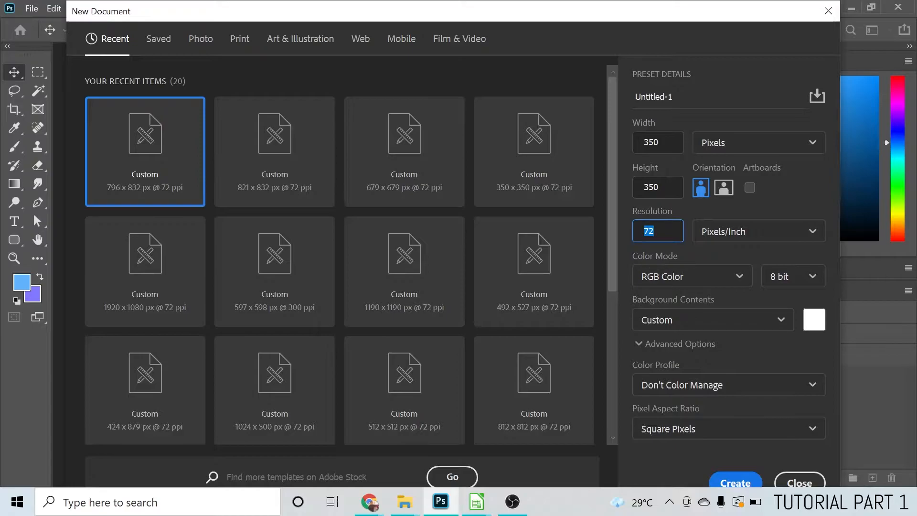
pyautogui.click(750, 188)
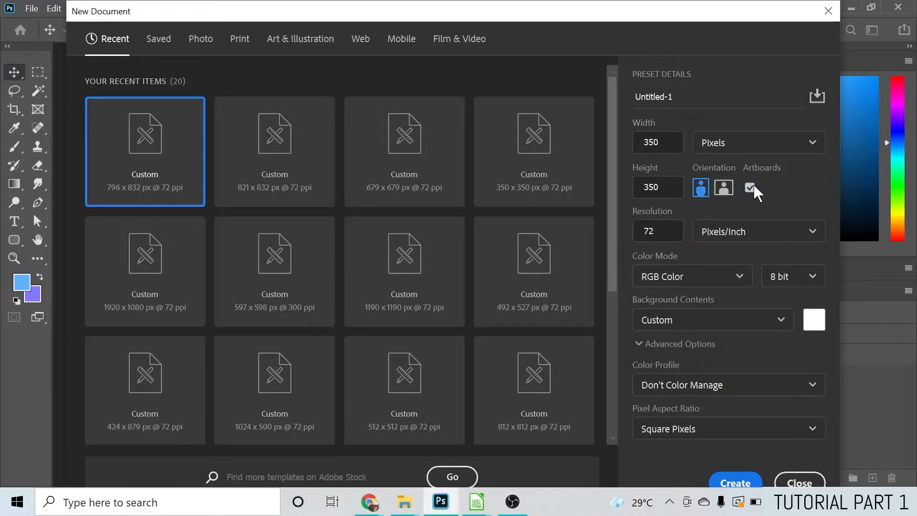
pyautogui.click(751, 188)
pyautogui.moveTo(289, 11)
pyautogui.mouseDown()
pyautogui.moveTo(285, 38)
pyautogui.moveTo(288, 11)
pyautogui.mouseUp()
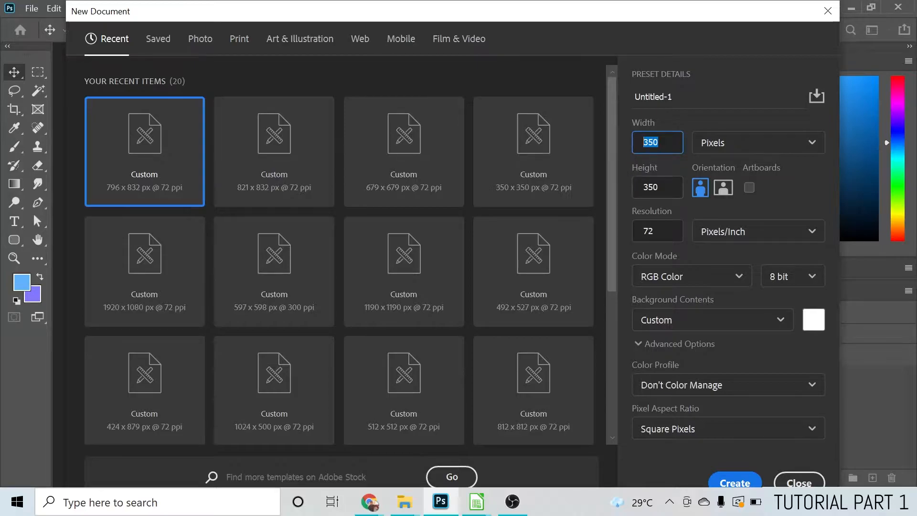
# Keep the resolution at 72 Pixels/Inch and create the new 350 x 350 pixel document
pyautogui.press('Tab')
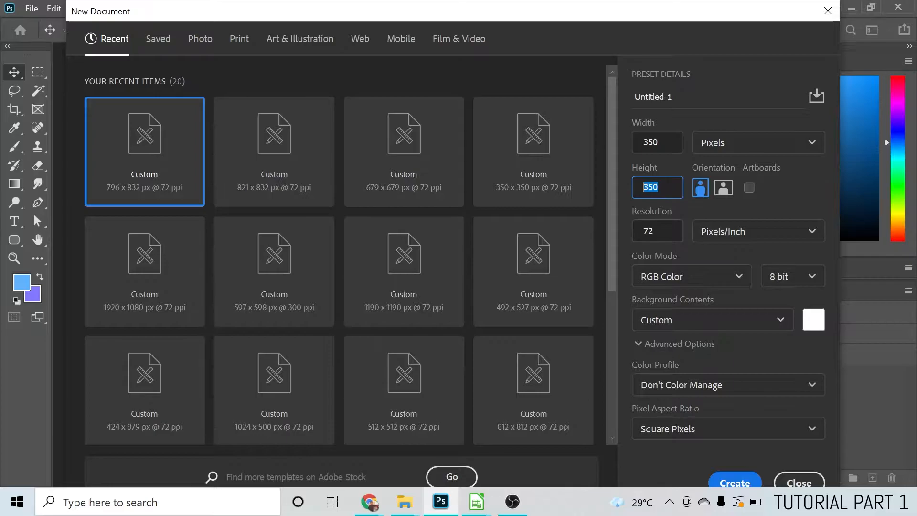
pyautogui.click(655, 231)
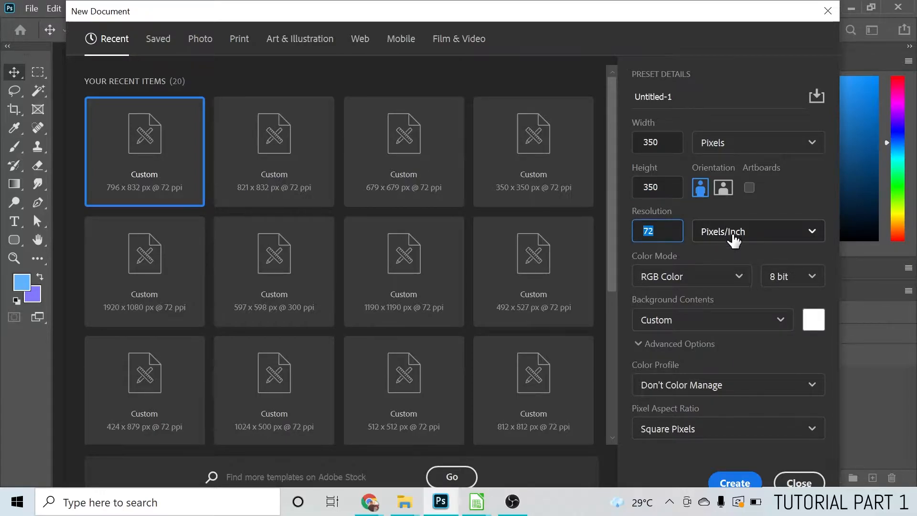
pyautogui.click(768, 238)
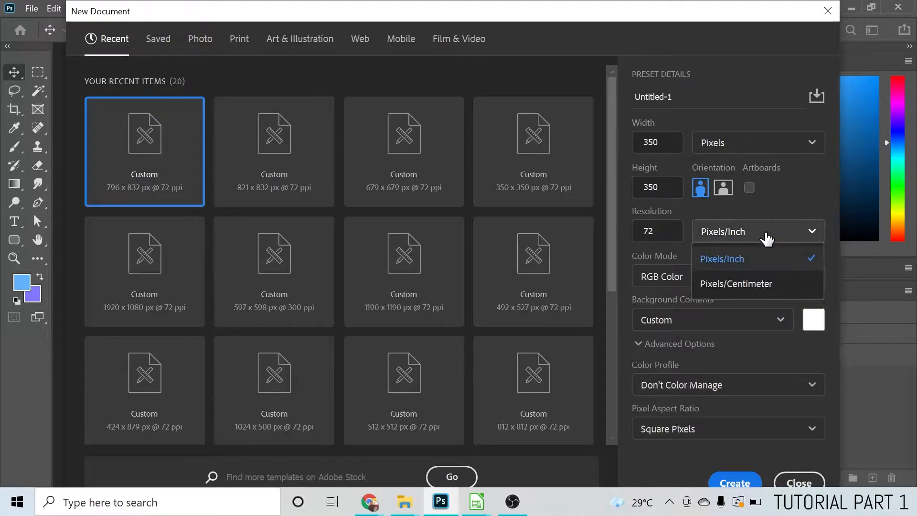
pyautogui.click(740, 263)
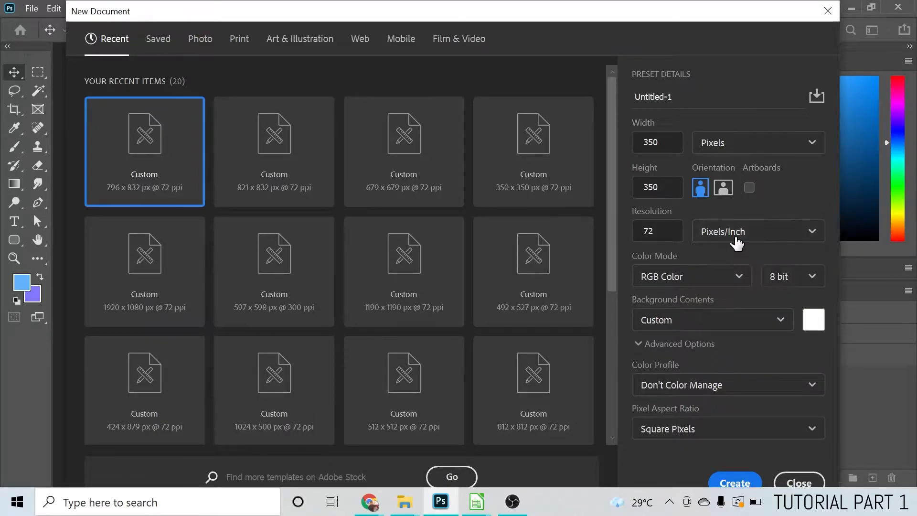
pyautogui.click(733, 482)
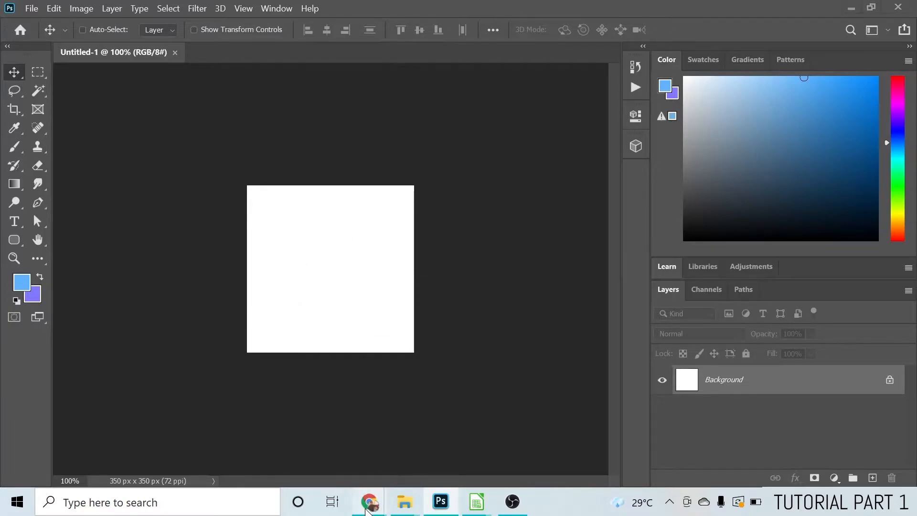
# Switch to Chrome and search Google Images for "iron box" in a new tab
pyautogui.moveTo(365, 507)
pyautogui.click(291, 435)
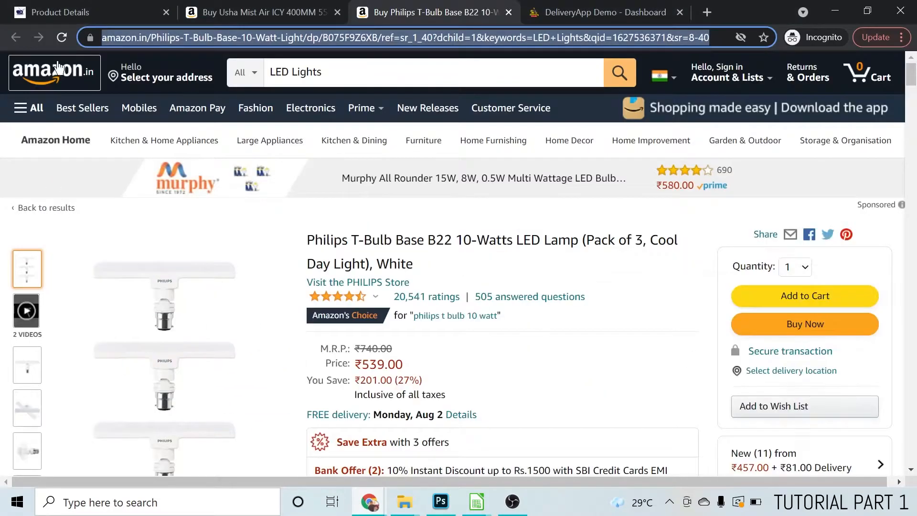
pyautogui.click(78, 11)
pyautogui.hotkey('ctrl', 't')
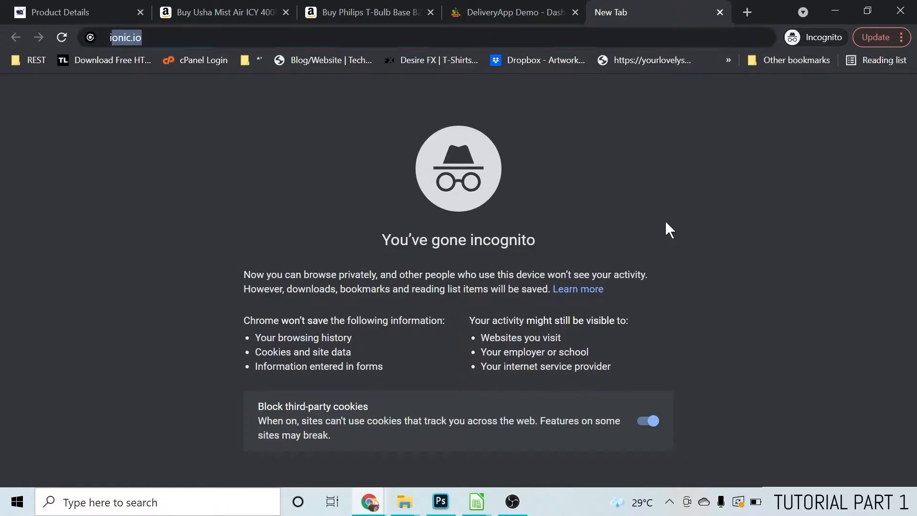
pyautogui.write('iron')
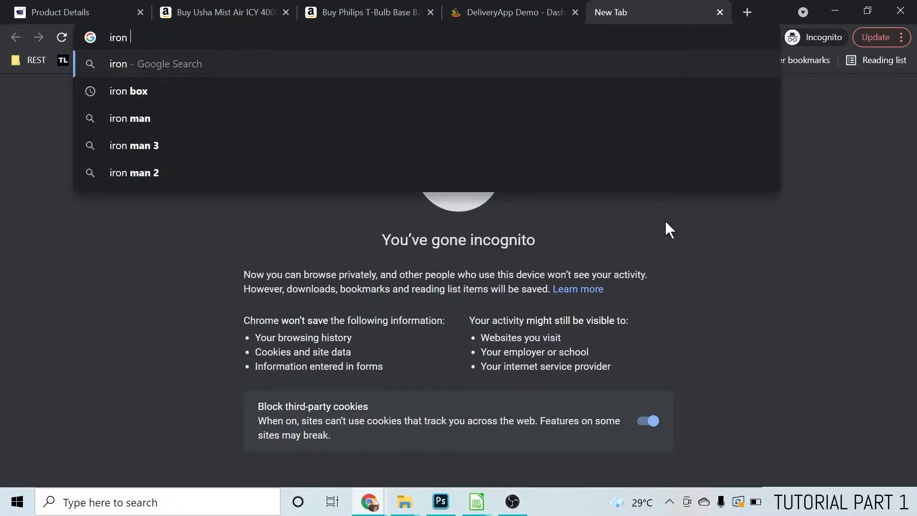
pyautogui.write(' box')
pyautogui.press('Return')
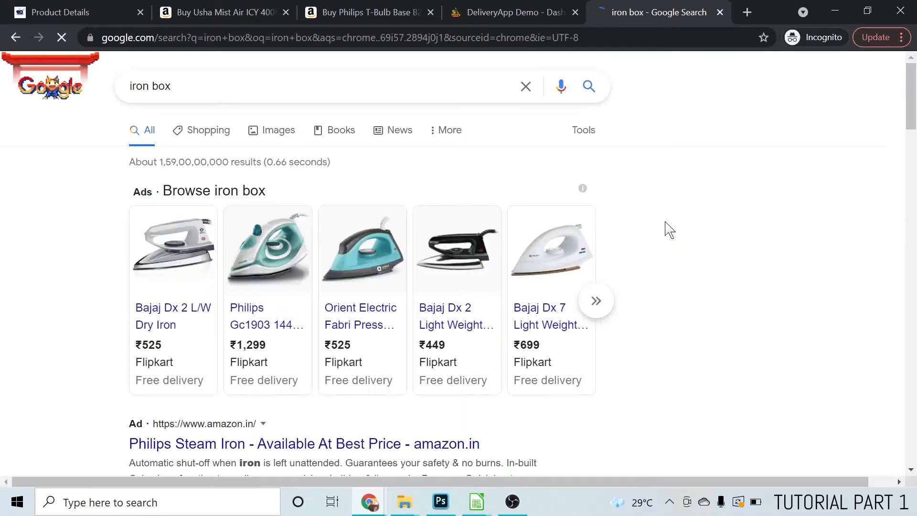
pyautogui.click(278, 132)
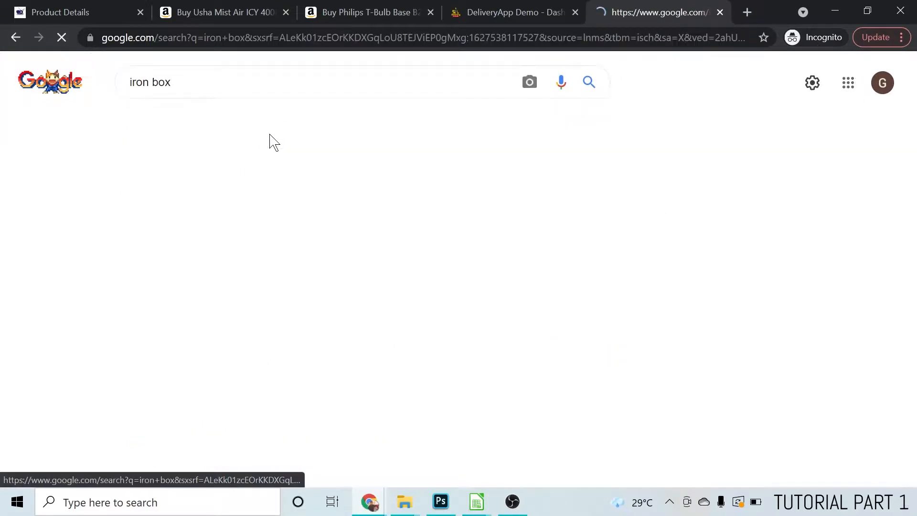
# Save the Impex IBS-403 steam iron picture as a JPEG in the Product add tutorial images folder
pyautogui.scroll(-6, 231, 272)
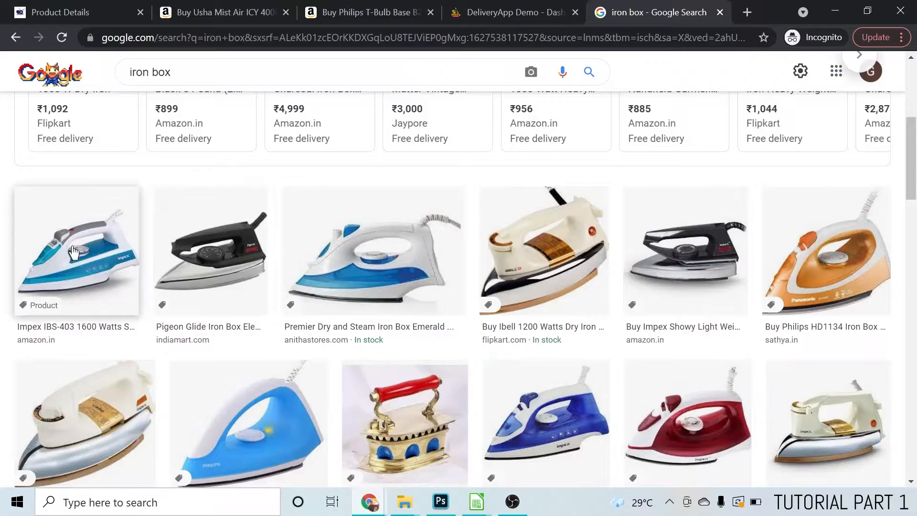
pyautogui.click(75, 253)
pyautogui.rightClick(735, 205)
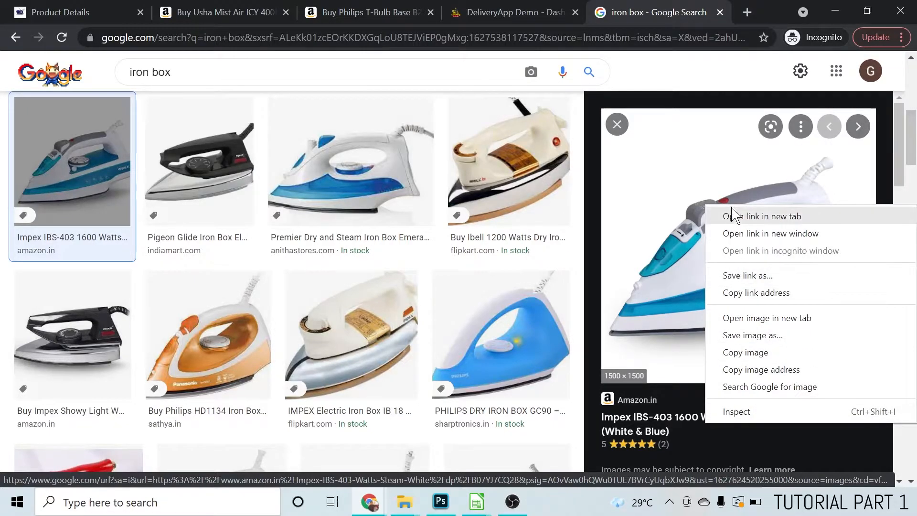
pyautogui.click(744, 336)
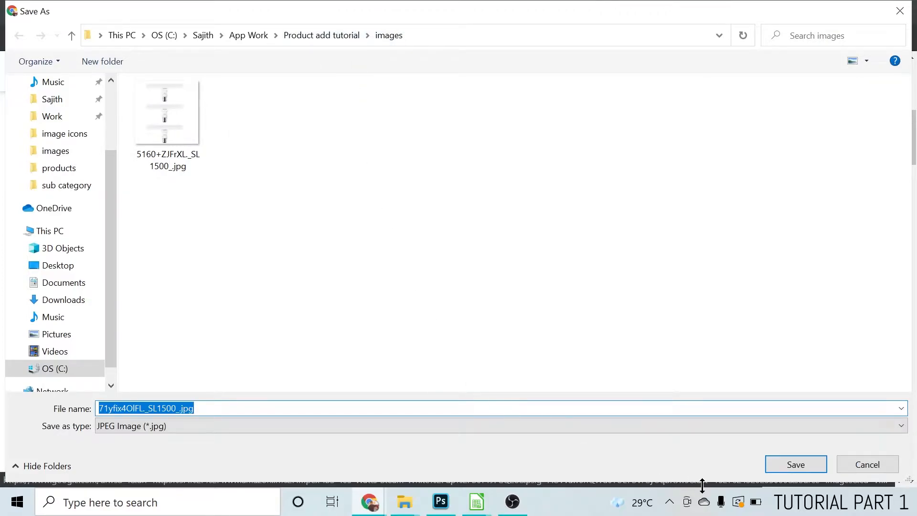
pyautogui.click(796, 464)
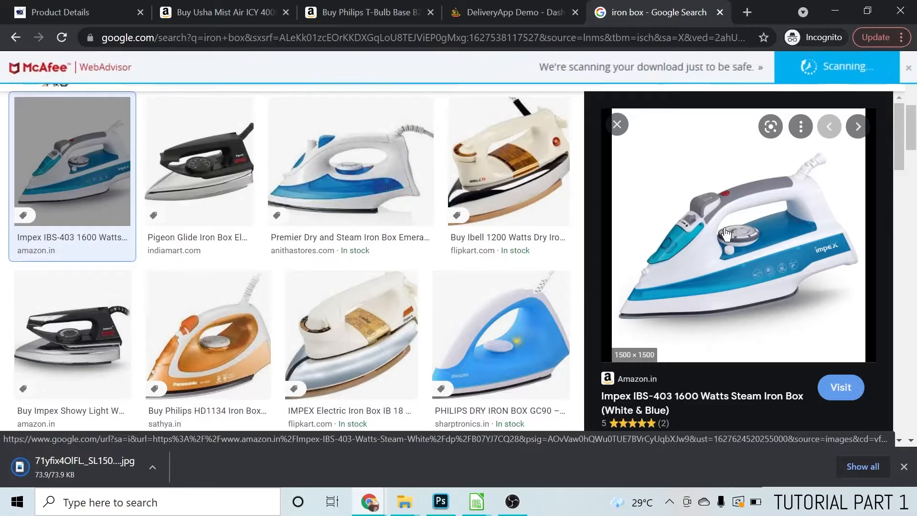
# Dismiss the download scanning banner and search Google Images for "table fan"
pyautogui.scroll(8, 368, 307)
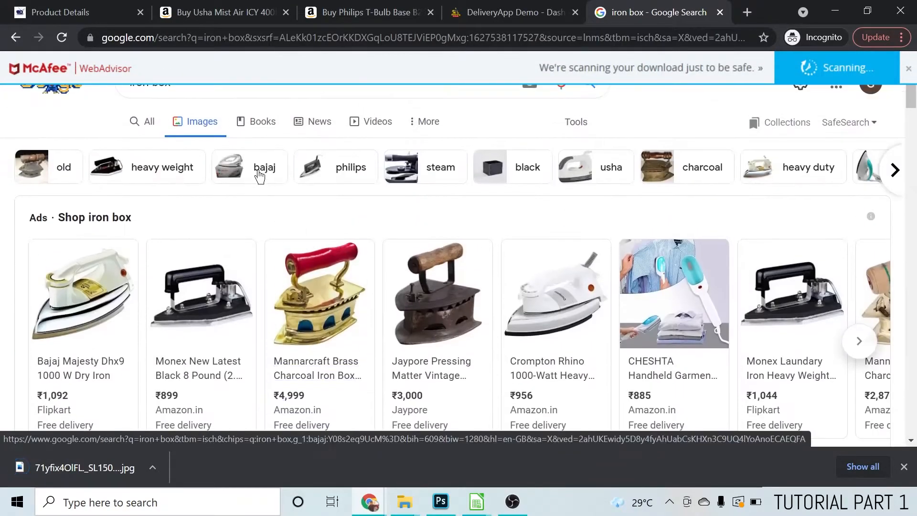
pyautogui.click(909, 68)
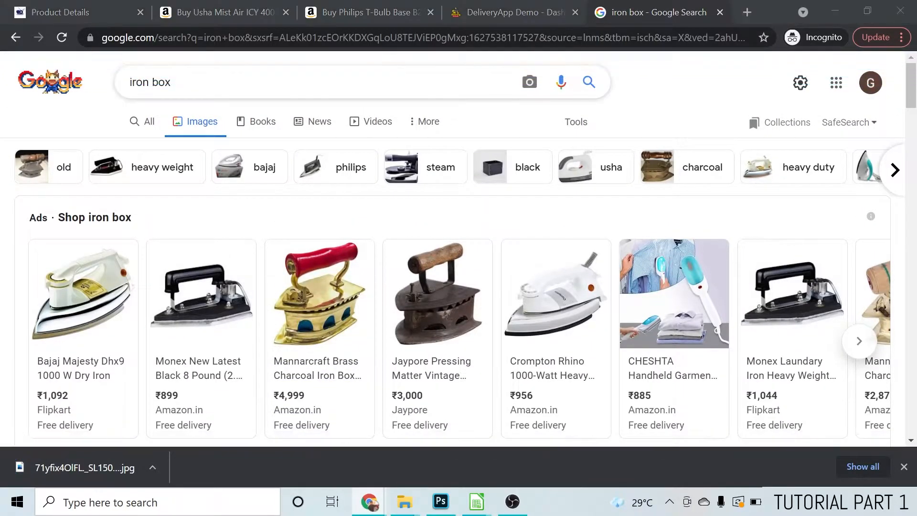
pyautogui.moveTo(201, 82); pyautogui.dragTo(126, 82)
pyautogui.write('table')
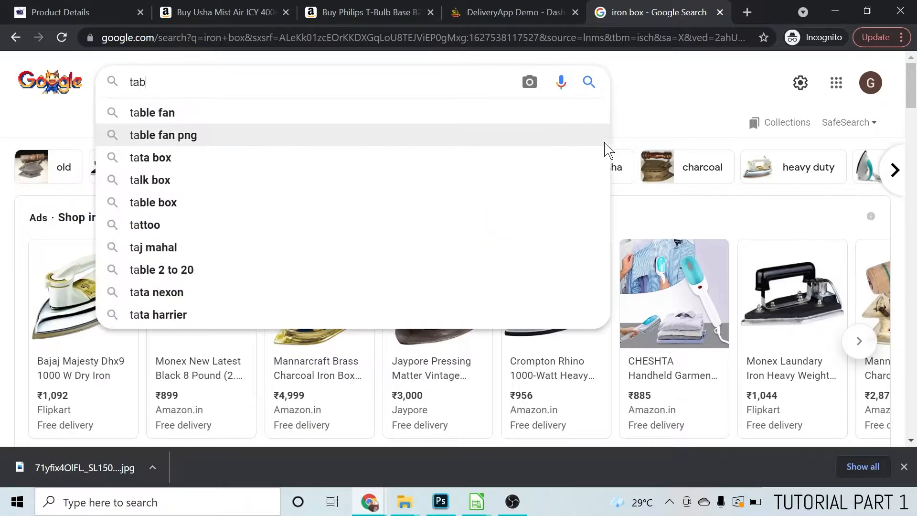
pyautogui.click(371, 116)
# Save the blue Usha Mist Air Icy table fan picture from Croma to the images folder
pyautogui.scroll(-5, 532, 286)
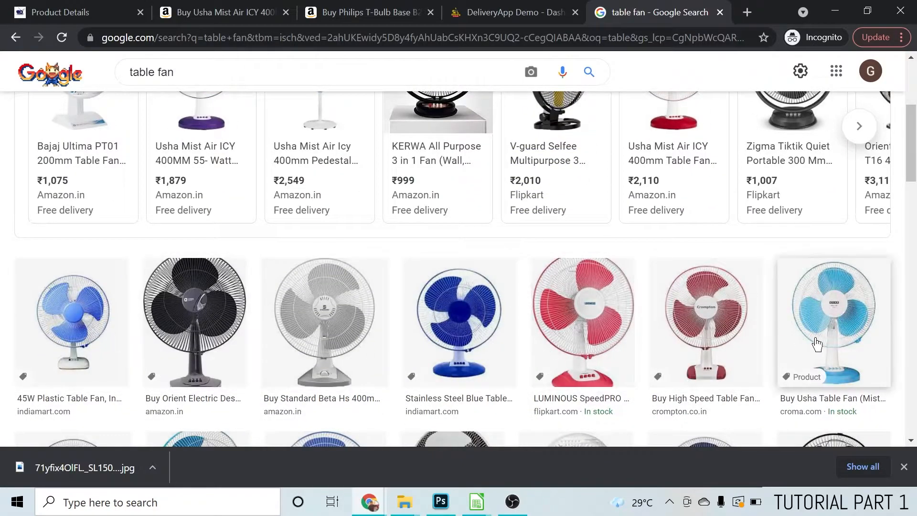
pyautogui.scroll(-2, 855, 284)
pyautogui.click(834, 237)
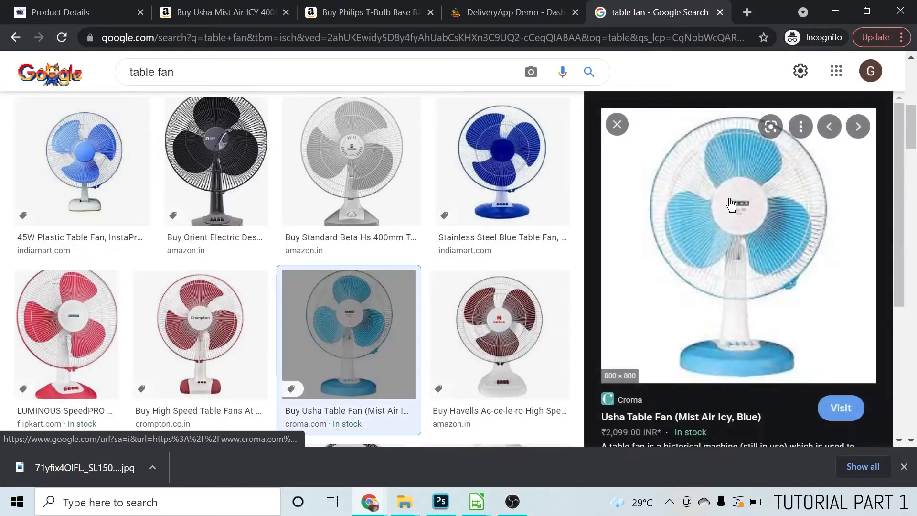
pyautogui.rightClick(707, 201)
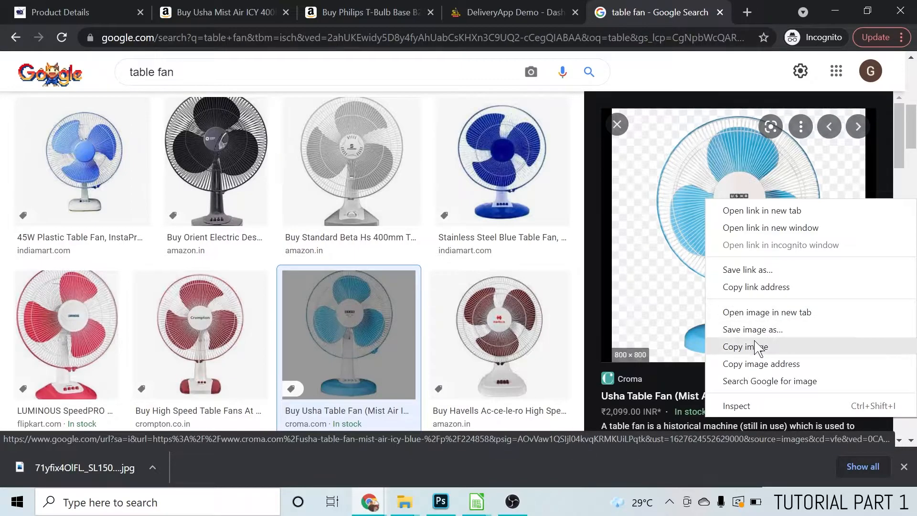
pyautogui.click(766, 331)
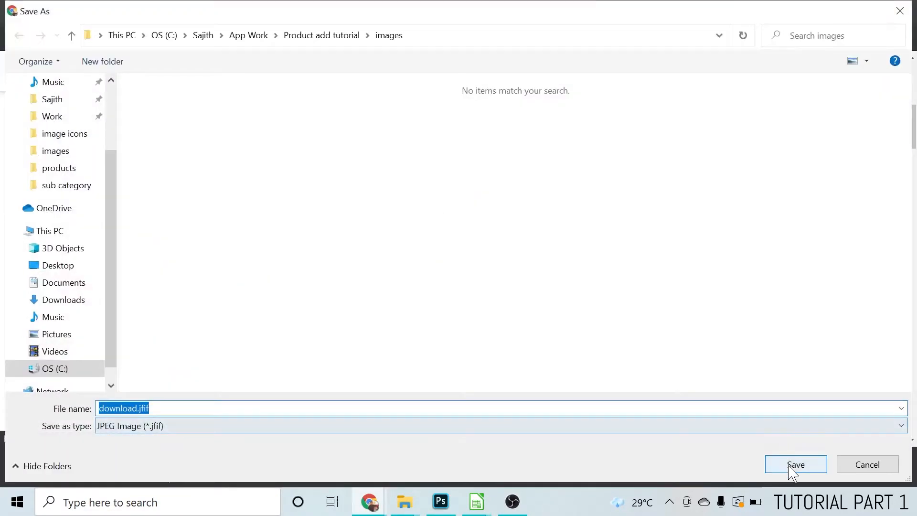
pyautogui.click(794, 466)
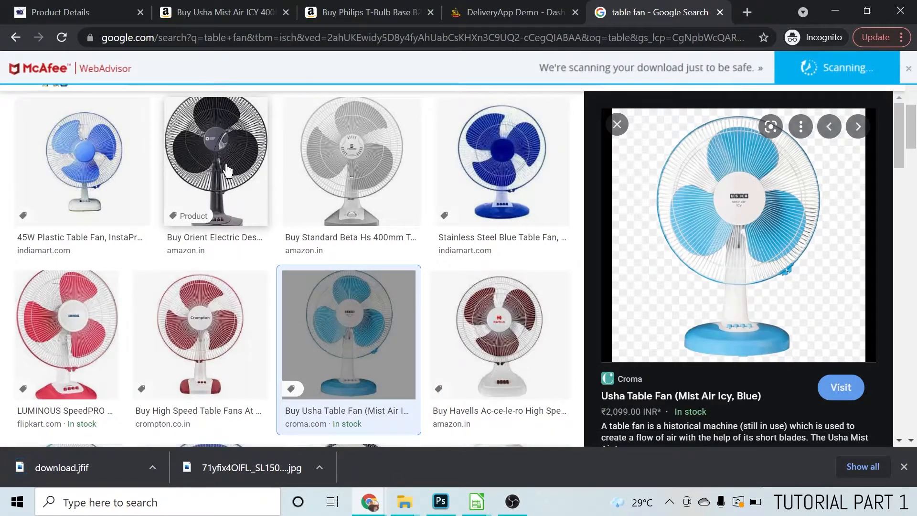
# Replace the image search with "led bulb" and run it
pyautogui.scroll(7, 230, 171)
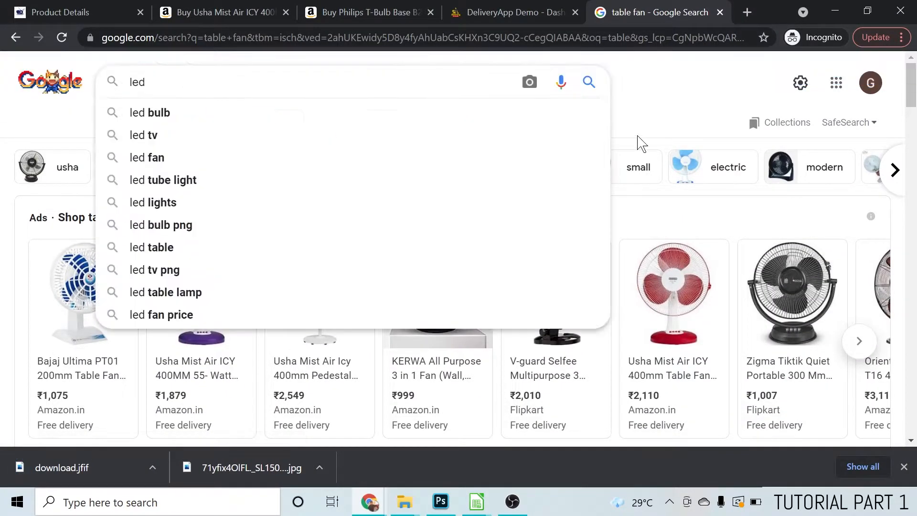
pyautogui.write('li')
pyautogui.press('BackSpace')
pyautogui.press('BackSpace')
pyautogui.write('bulb')
pyautogui.press('Return')
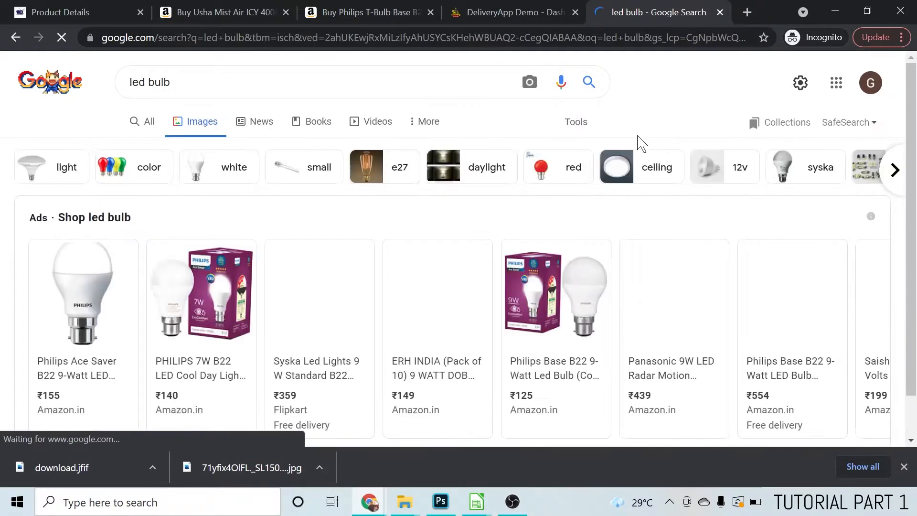
# Save the Opulus 9w LED Bulb B22 picture as a JPEG in the images folder
pyautogui.scroll(-3, 553, 290)
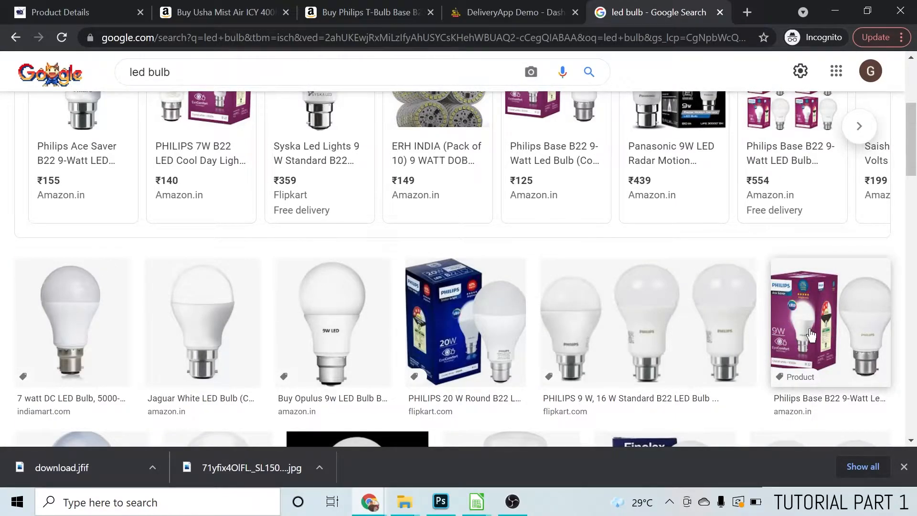
pyautogui.click(350, 317)
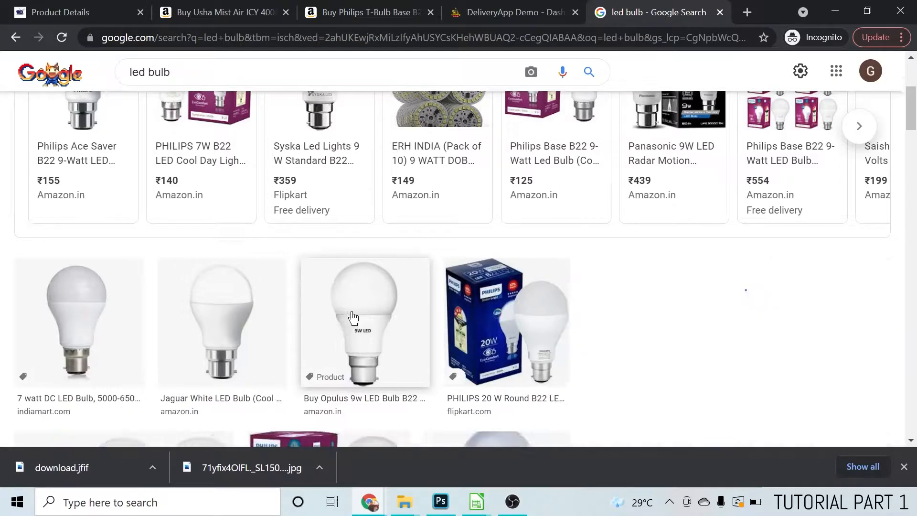
pyautogui.rightClick(729, 236)
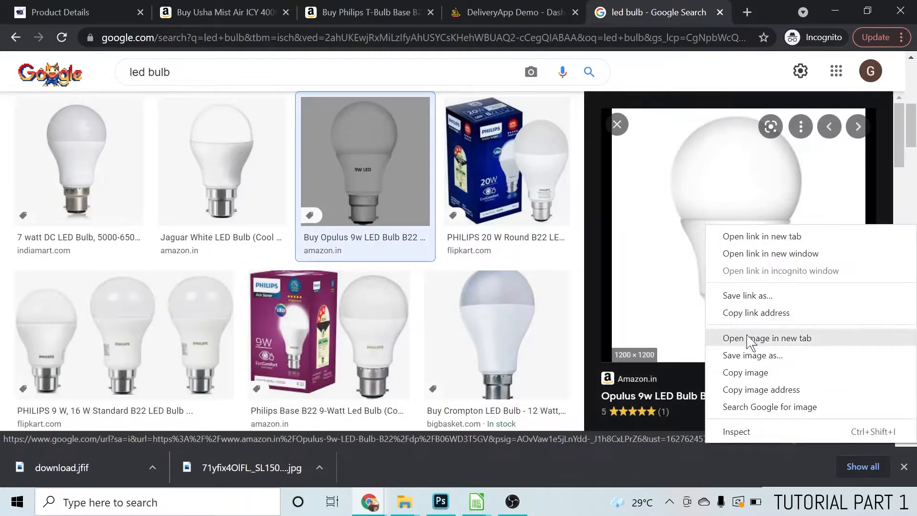
pyautogui.click(753, 355)
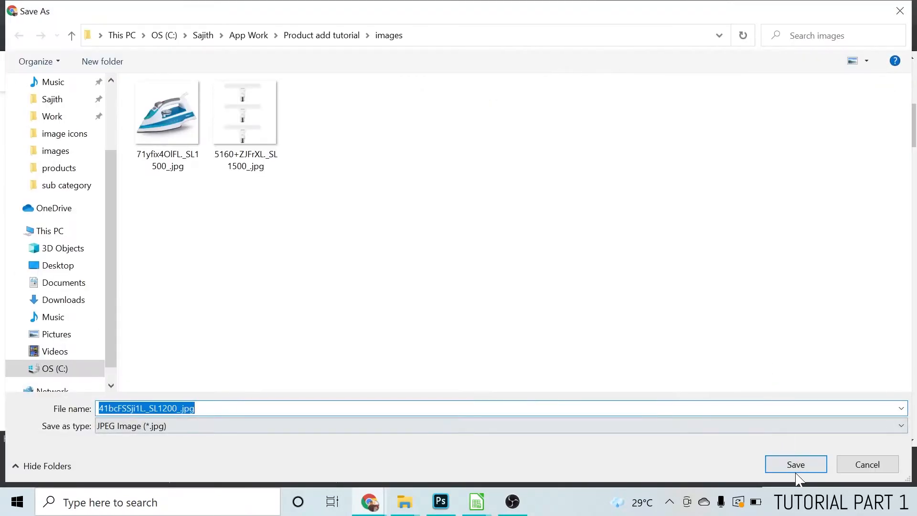
pyautogui.click(799, 466)
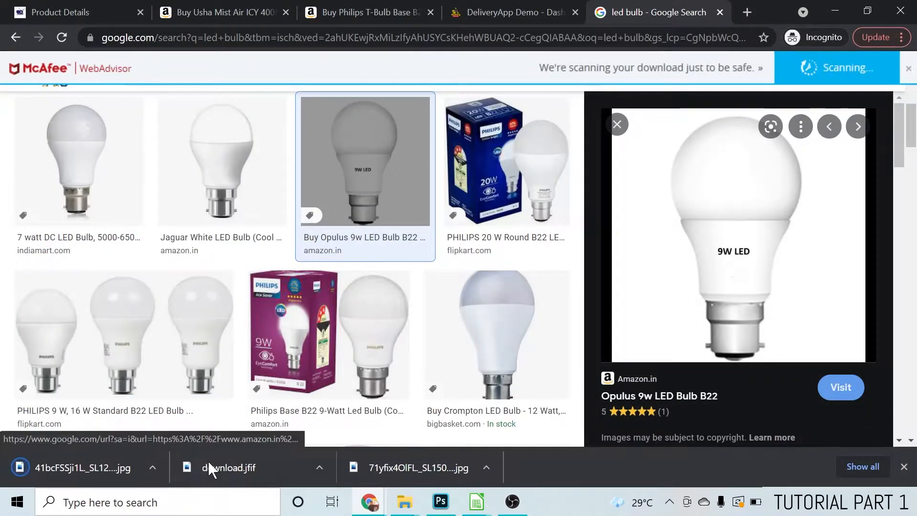
# Open the images folder in File Explorer and show its files as large thumbnails
pyautogui.click(405, 507)
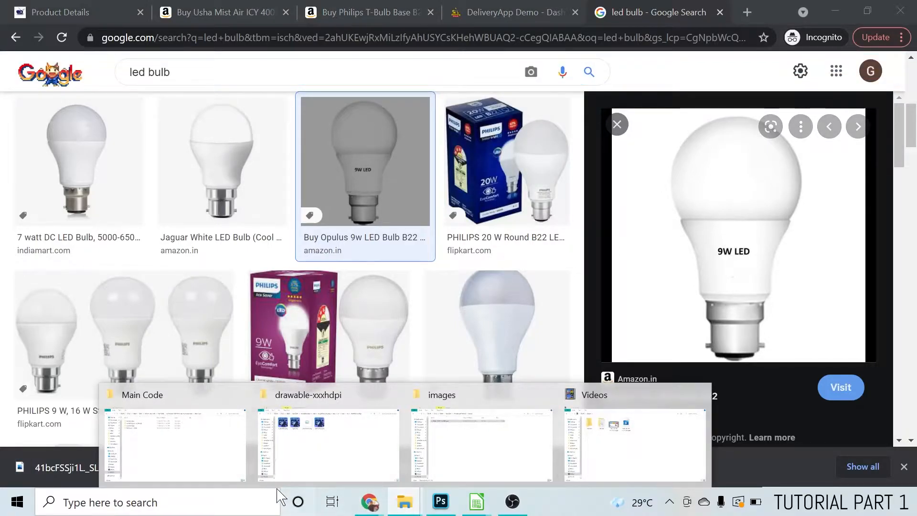
pyautogui.click(497, 454)
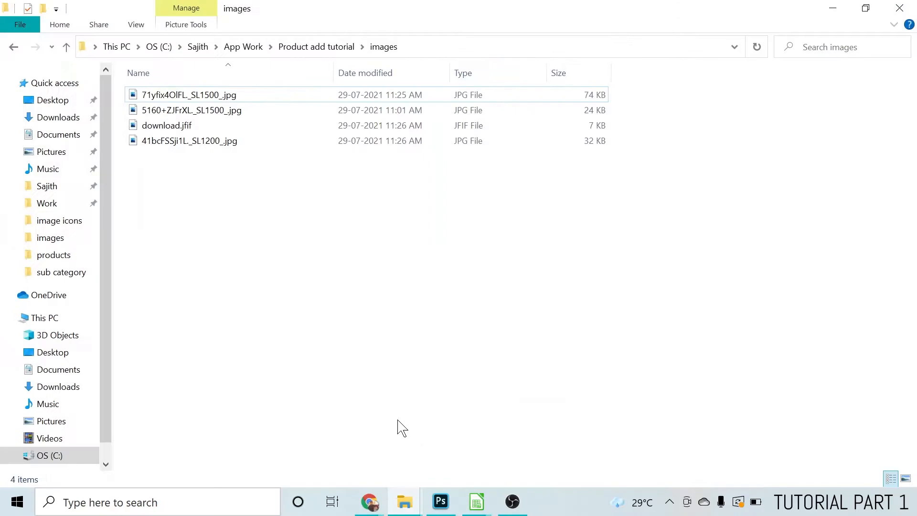
pyautogui.click(912, 479)
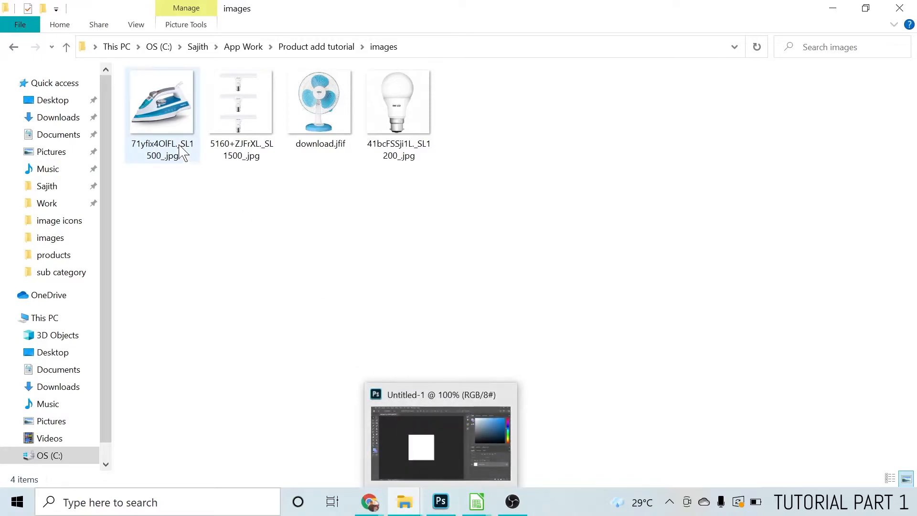
# Place the steam iron picture 71yfix4OlFL._SL1500_.jpg from the images folder into the 350 x 350 px Photoshop document
pyautogui.moveTo(160, 98); pyautogui.dragTo(347, 315)
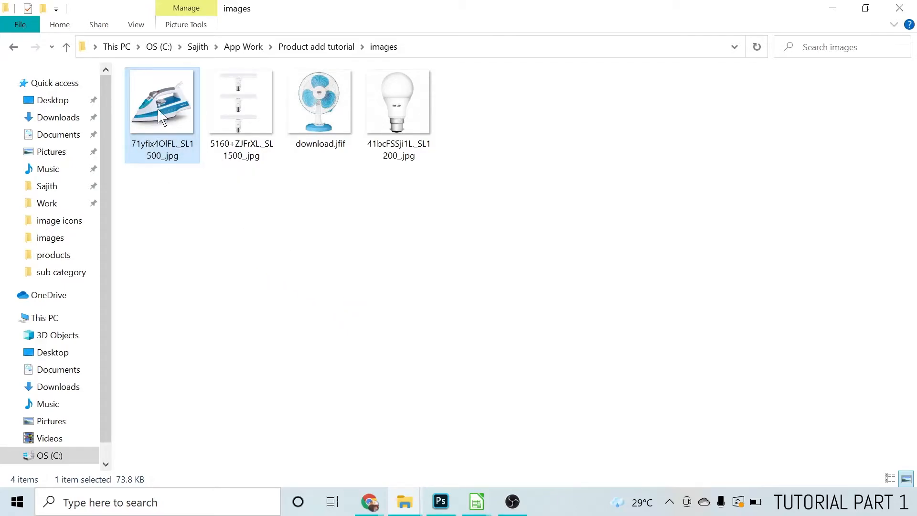
pyautogui.moveTo(150, 103); pyautogui.dragTo(344, 285)
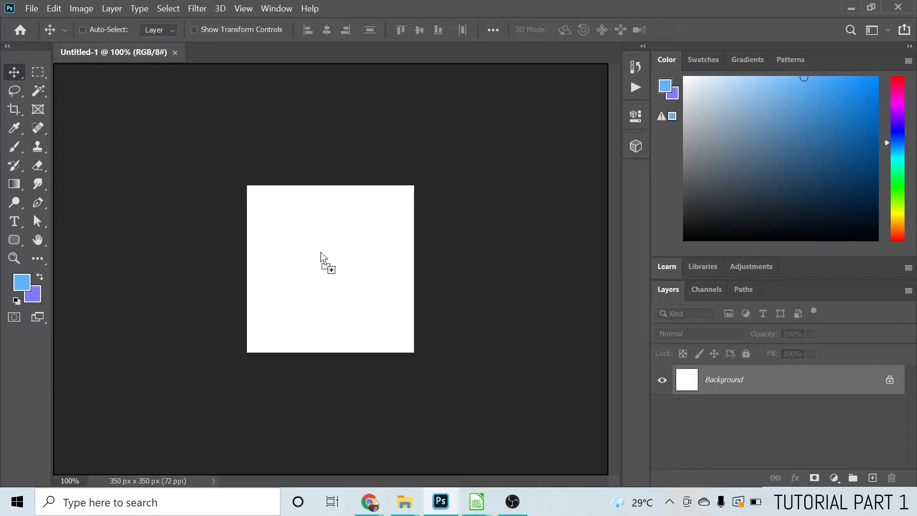
pyautogui.moveTo(321, 253); pyautogui.dragTo(321, 253)
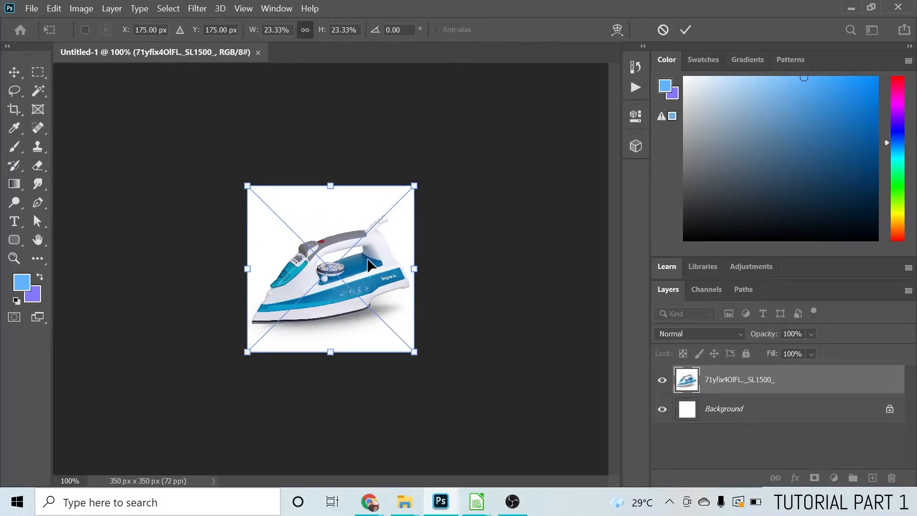
pyautogui.press('Return')
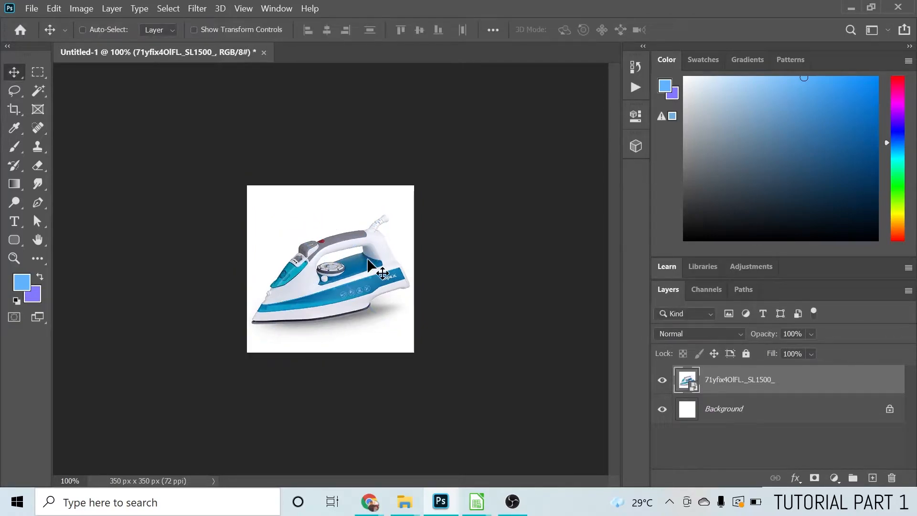
# Place the table fan picture download.jfif from the images folder into the Photoshop document as a new layer
pyautogui.moveTo(405, 502)
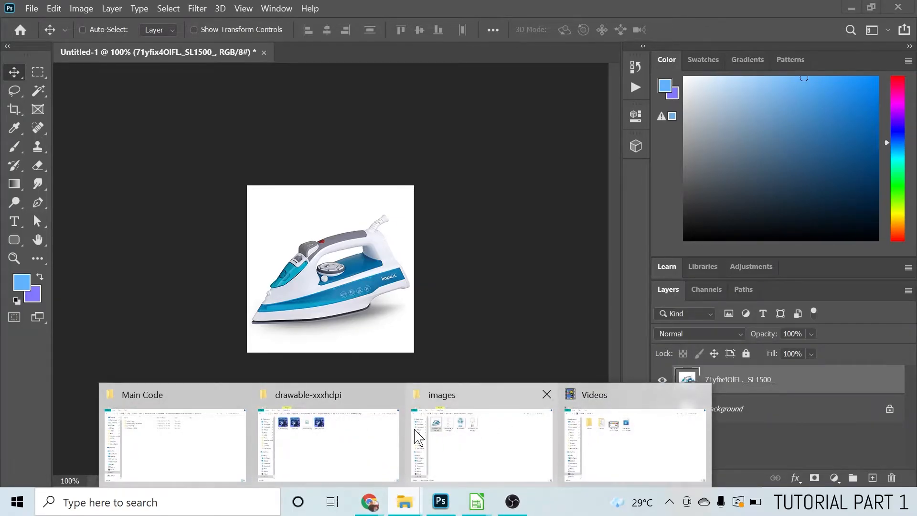
pyautogui.click(440, 430)
pyautogui.moveTo(328, 123); pyautogui.dragTo(360, 264)
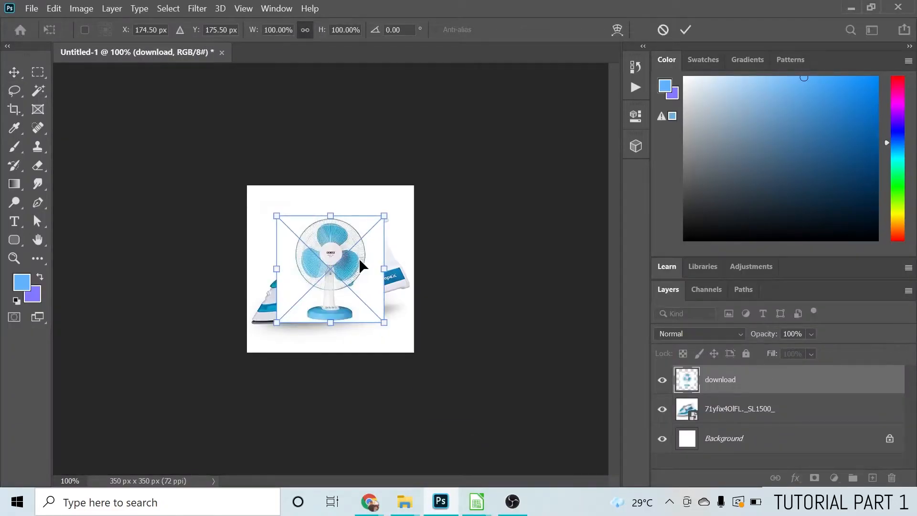
pyautogui.press('Return')
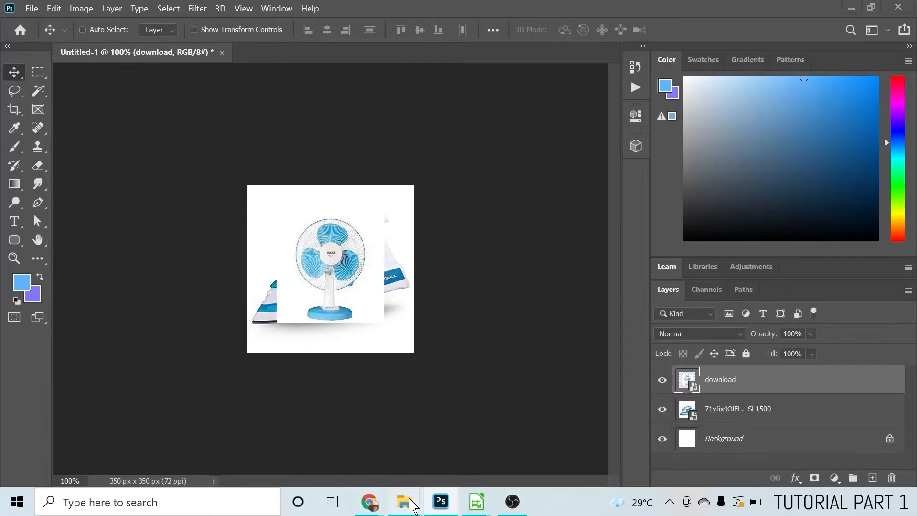
# Place the LED bulb picture 41bcFSSji1L._SL1200_.jpg from the images folder into the Photoshop document above the other pictures
pyautogui.moveTo(411, 506)
pyautogui.click(617, 425)
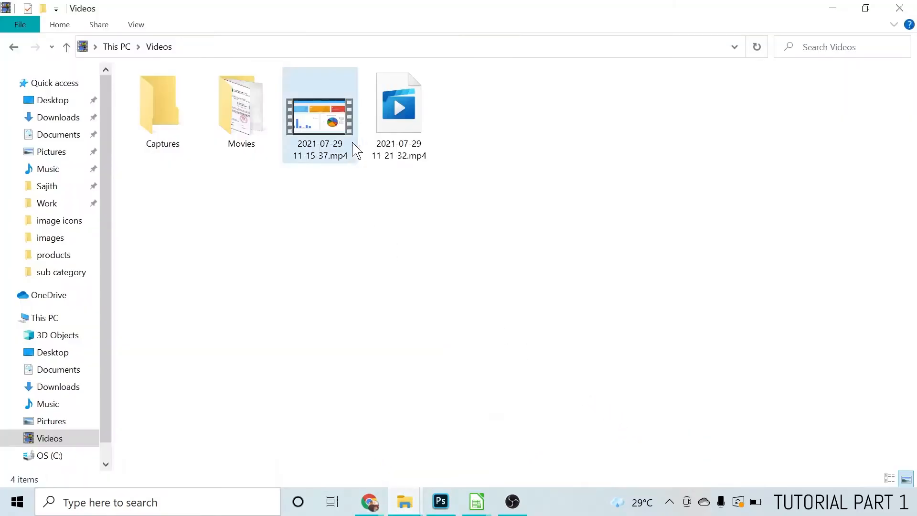
pyautogui.moveTo(397, 501)
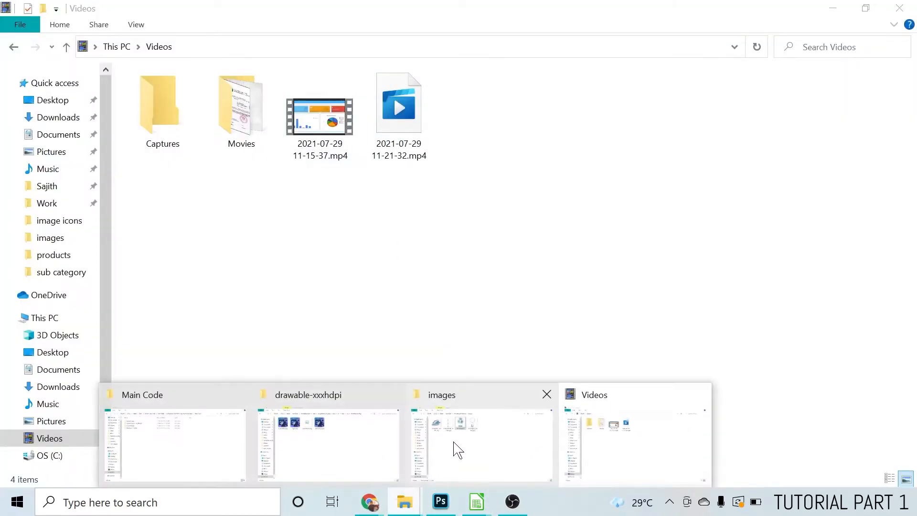
pyautogui.click(457, 451)
pyautogui.moveTo(400, 107); pyautogui.dragTo(345, 270)
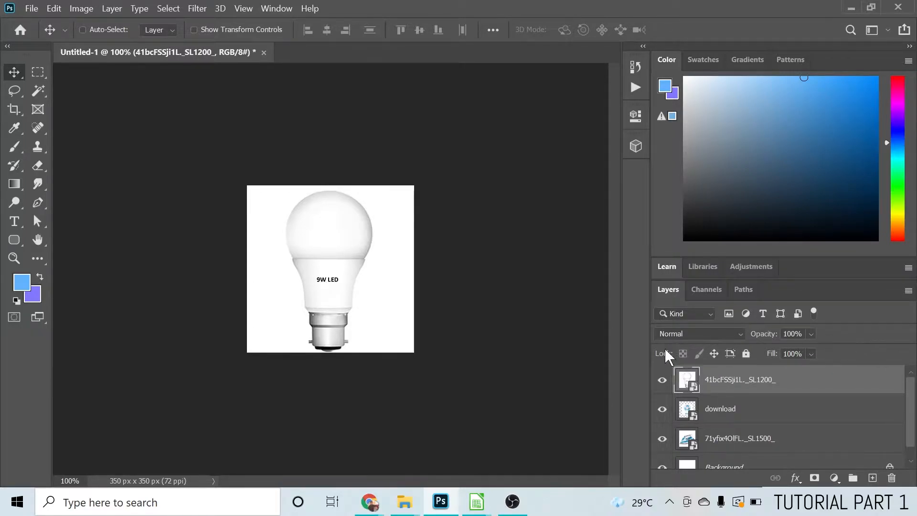
pyautogui.scroll(-1, 877, 394)
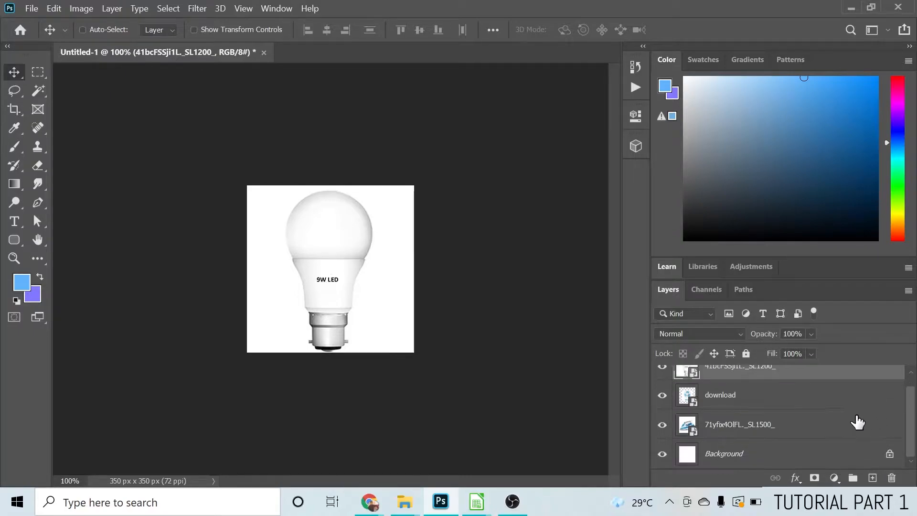
pyautogui.click(718, 461)
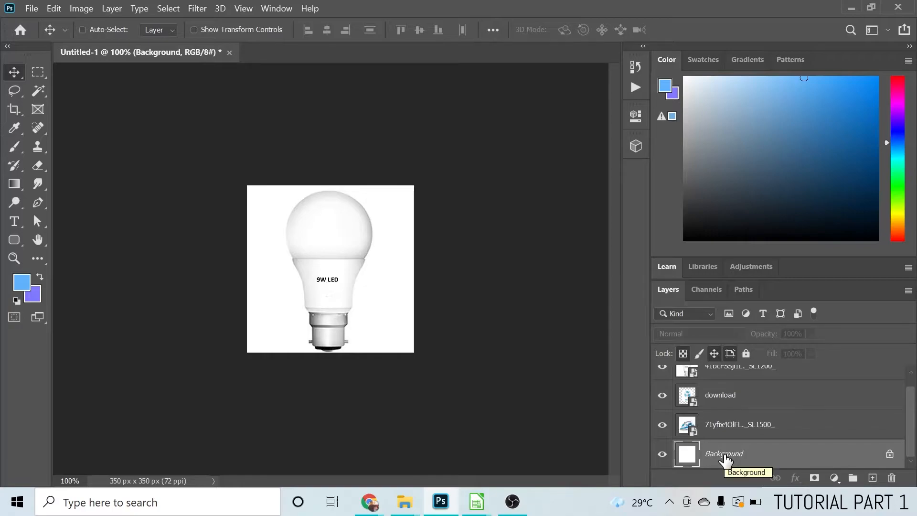
pyautogui.click(717, 427)
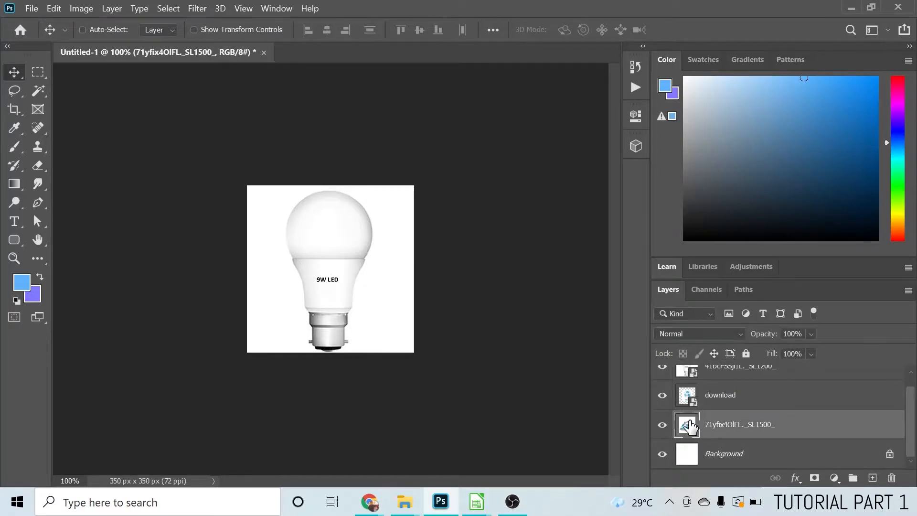
pyautogui.click(706, 404)
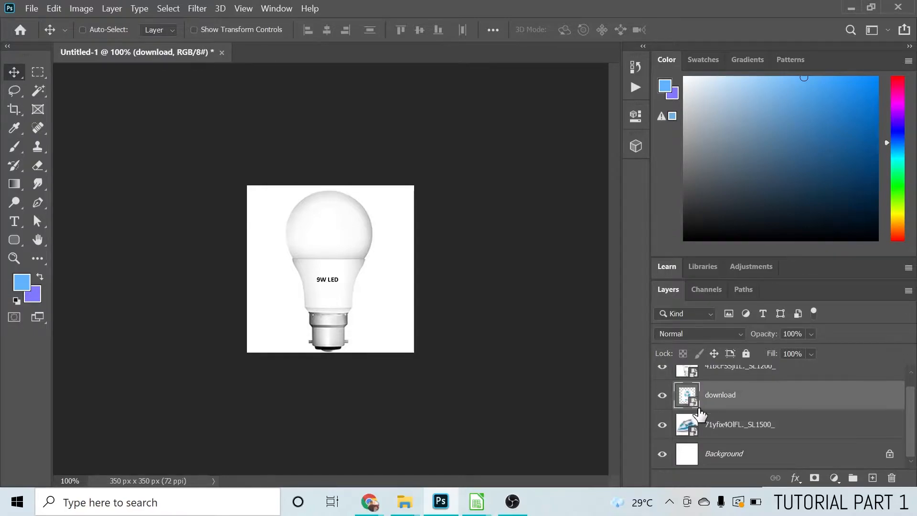
pyautogui.scroll(1, 698, 411)
pyautogui.click(730, 391)
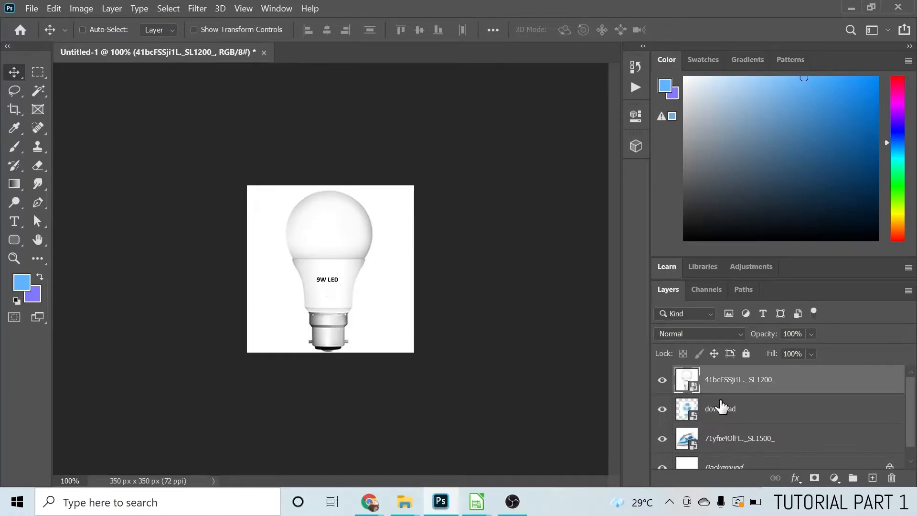
# Hide the LED bulb and table fan layers, and show transform controls for the steam iron layer
pyautogui.click(663, 382)
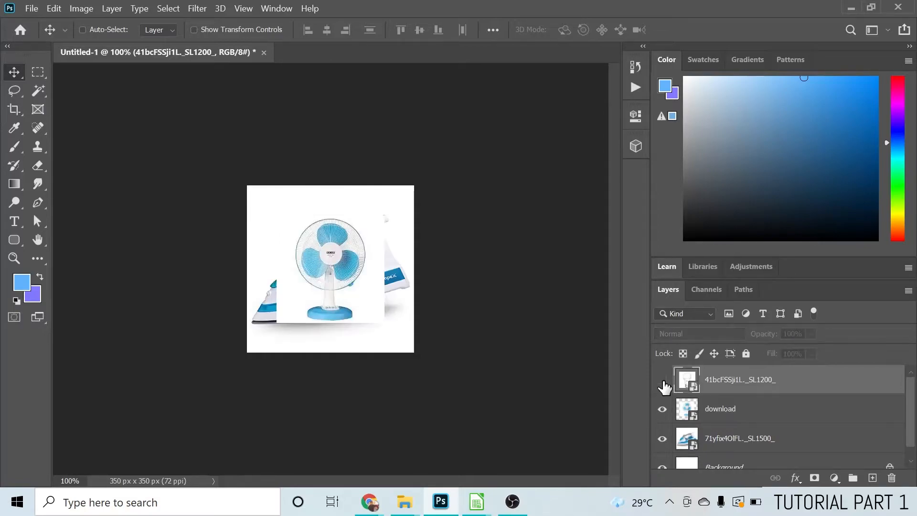
pyautogui.click(662, 409)
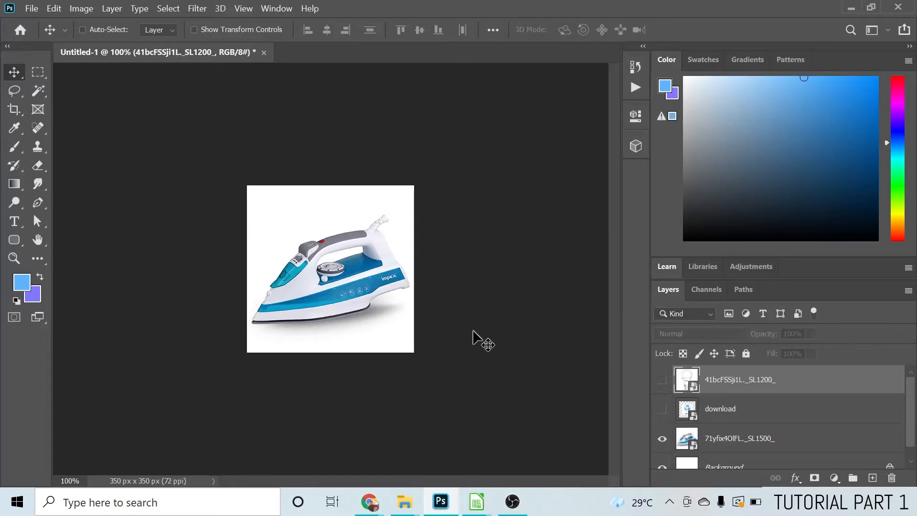
pyautogui.scroll(-1, 683, 389)
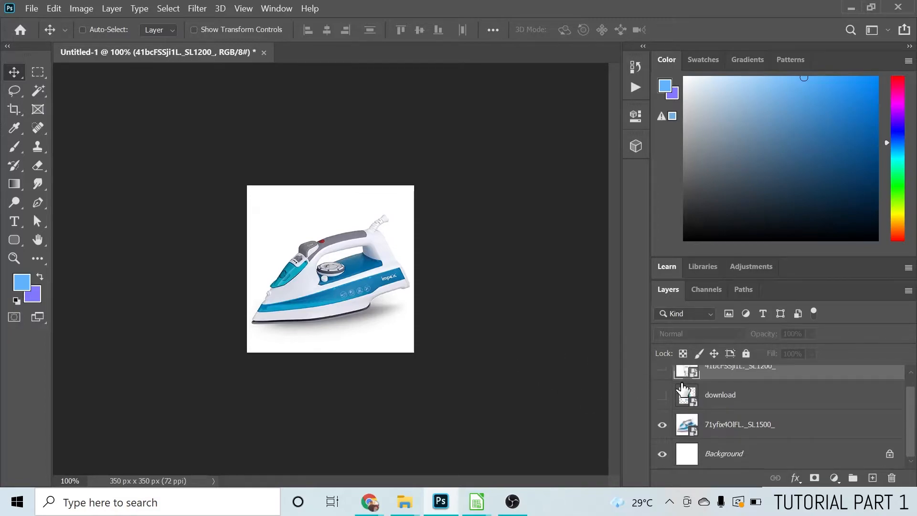
pyautogui.click(772, 431)
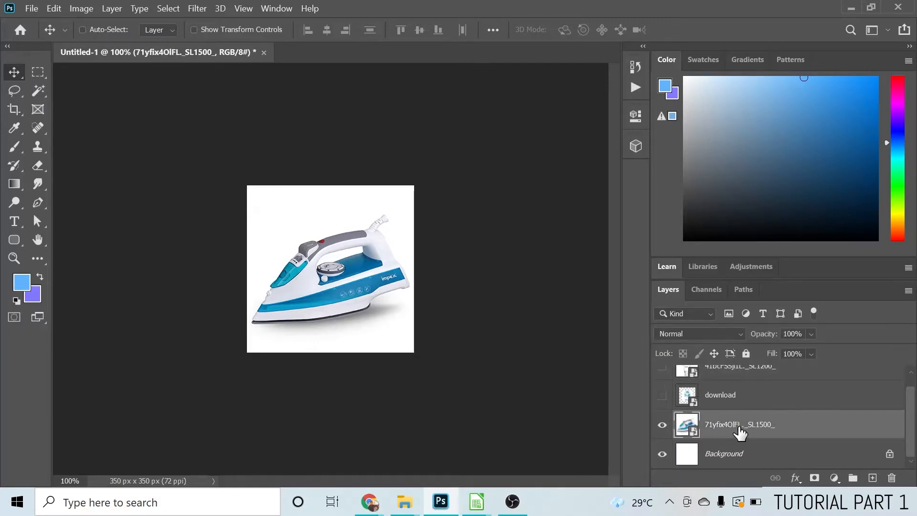
pyautogui.click(194, 29)
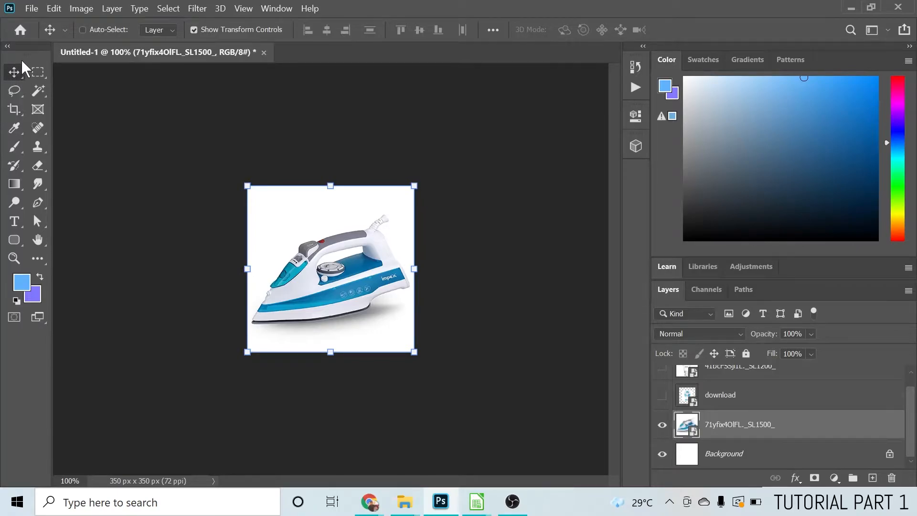
pyautogui.click(39, 73)
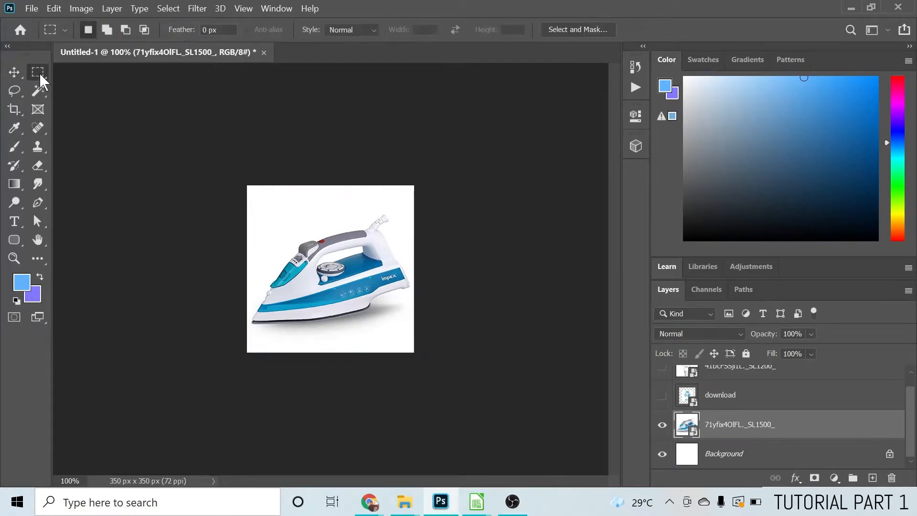
pyautogui.click(15, 91)
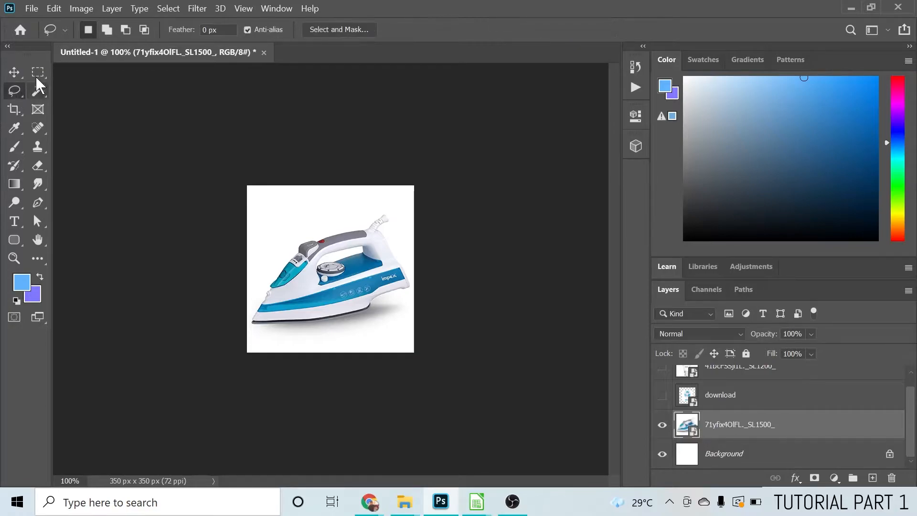
pyautogui.click(38, 90)
pyautogui.click(17, 105)
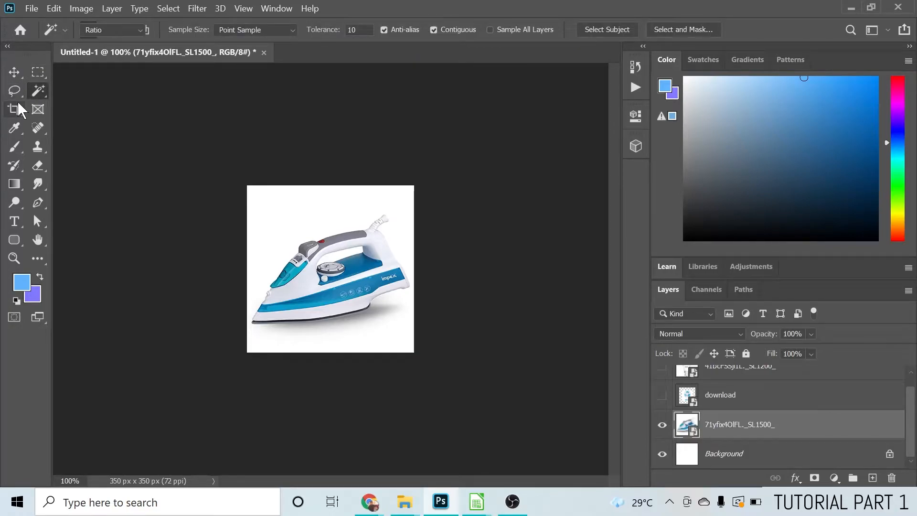
pyautogui.click(14, 74)
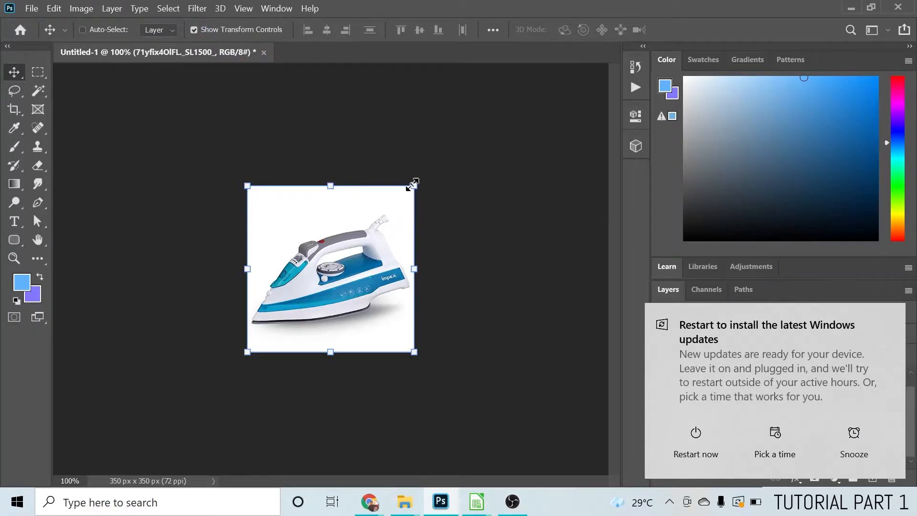
# Scale the steam iron proportionally to about 15.5% and move it into the canvas's upper-left corner
pyautogui.moveTo(412, 187); pyautogui.dragTo(340, 230)
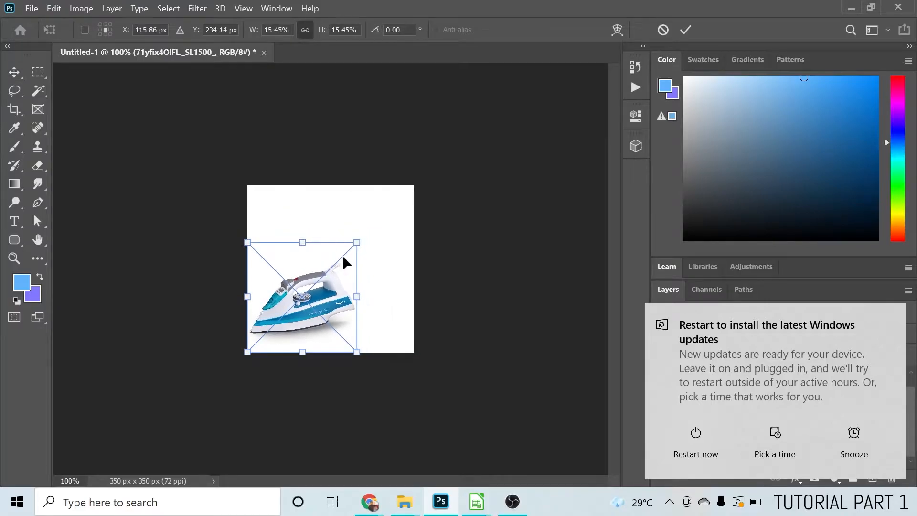
pyautogui.moveTo(331, 296); pyautogui.dragTo(325, 237)
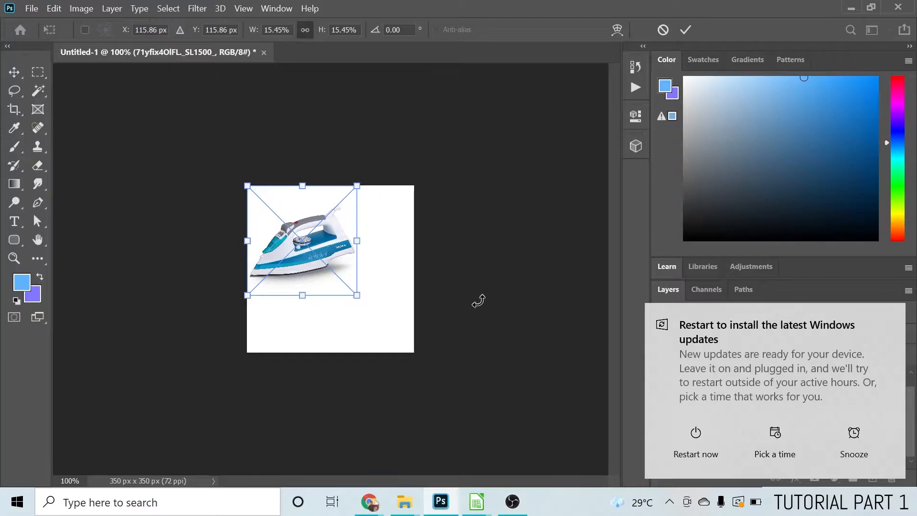
pyautogui.press('Return')
pyautogui.click(890, 317)
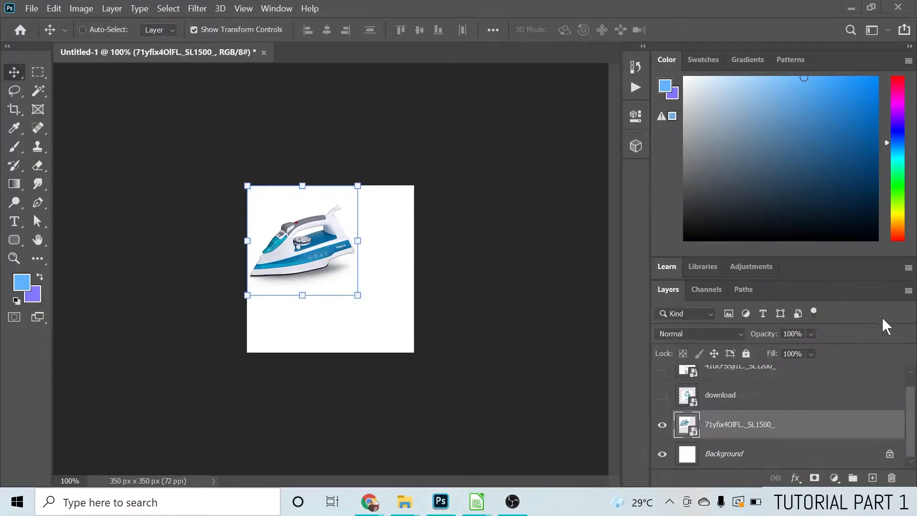
# Show the table fan layer, move it to the canvas's lower-right corner and scale it proportionally to about 90%
pyautogui.click(662, 396)
pyautogui.click(734, 405)
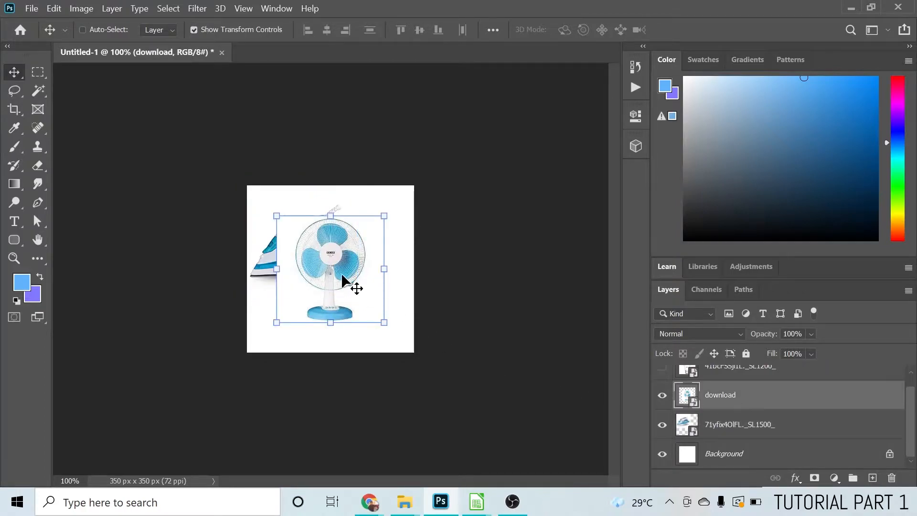
pyautogui.moveTo(332, 258); pyautogui.dragTo(362, 286)
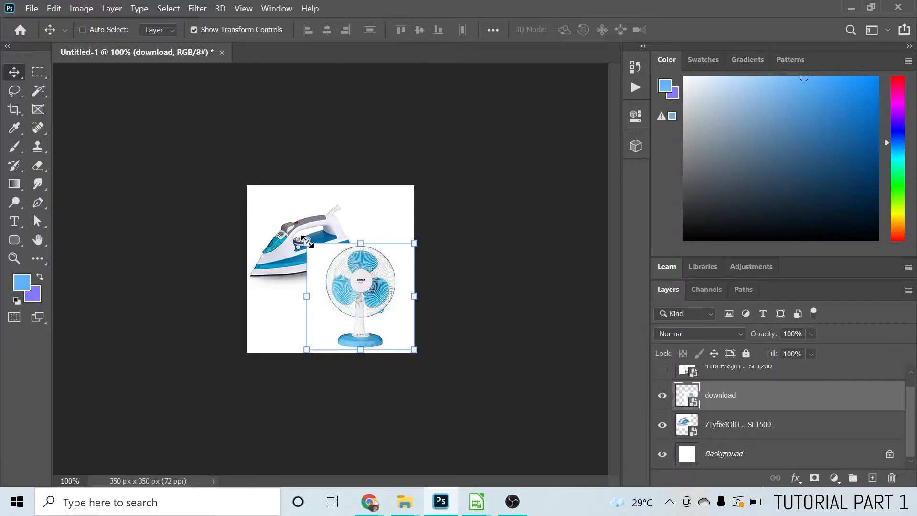
pyautogui.moveTo(310, 248); pyautogui.dragTo(316, 254)
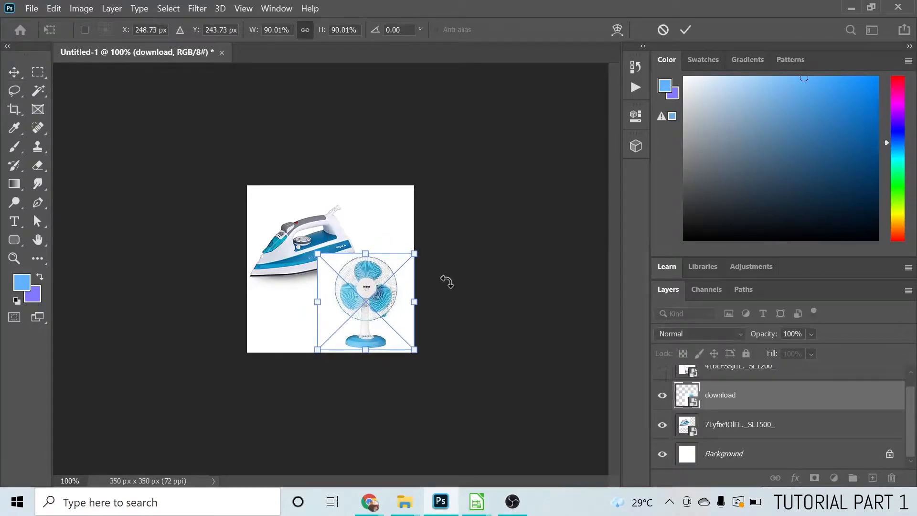
pyautogui.press('Return')
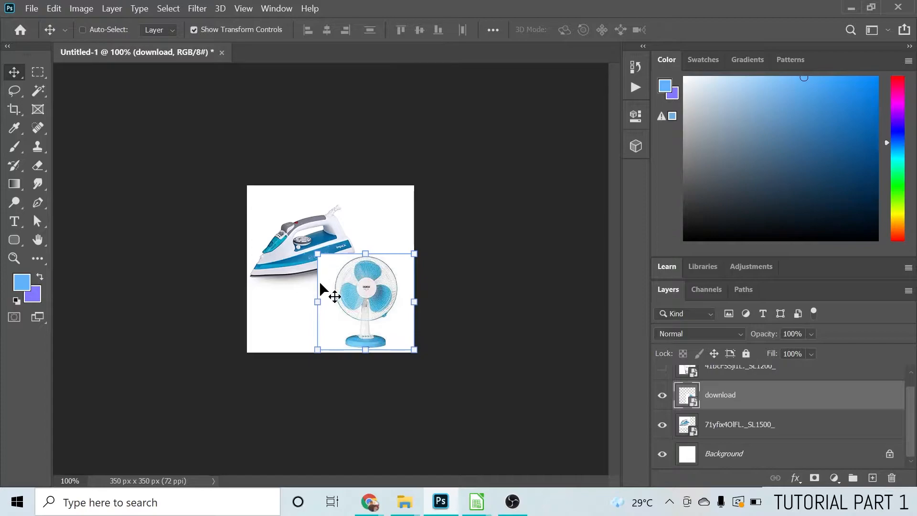
# Show the LED bulb layer, shrink it to about a third of the canvas width and place it below the iron, beside the fan
pyautogui.scroll(1, 702, 393)
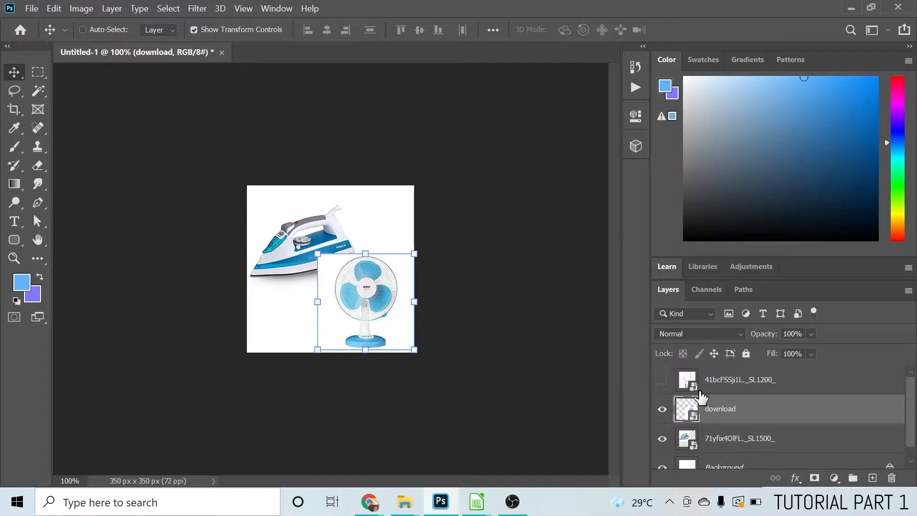
pyautogui.click(662, 380)
pyautogui.click(738, 391)
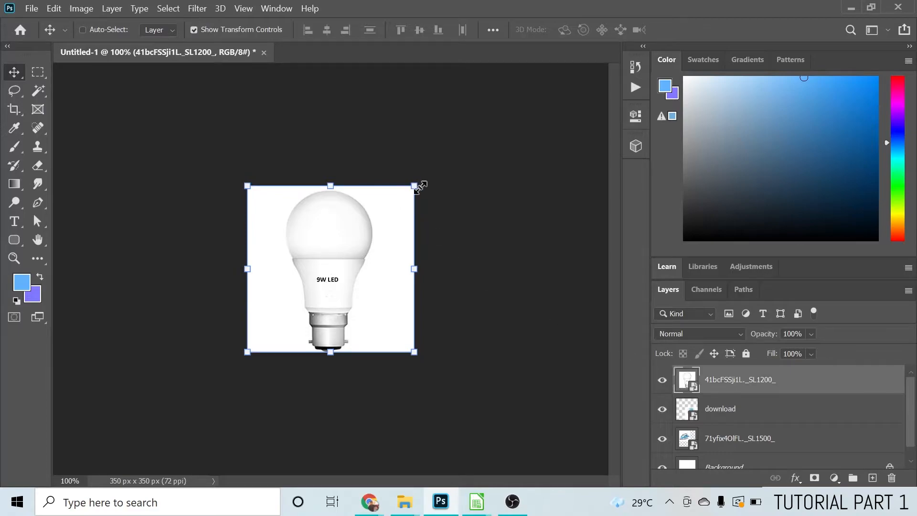
pyautogui.moveTo(415, 188); pyautogui.dragTo(305, 277)
pyautogui.moveTo(301, 317); pyautogui.dragTo(309, 306)
pyautogui.moveTo(261, 329); pyautogui.dragTo(270, 319)
pyautogui.moveTo(301, 290); pyautogui.dragTo(306, 313)
pyautogui.press('Return')
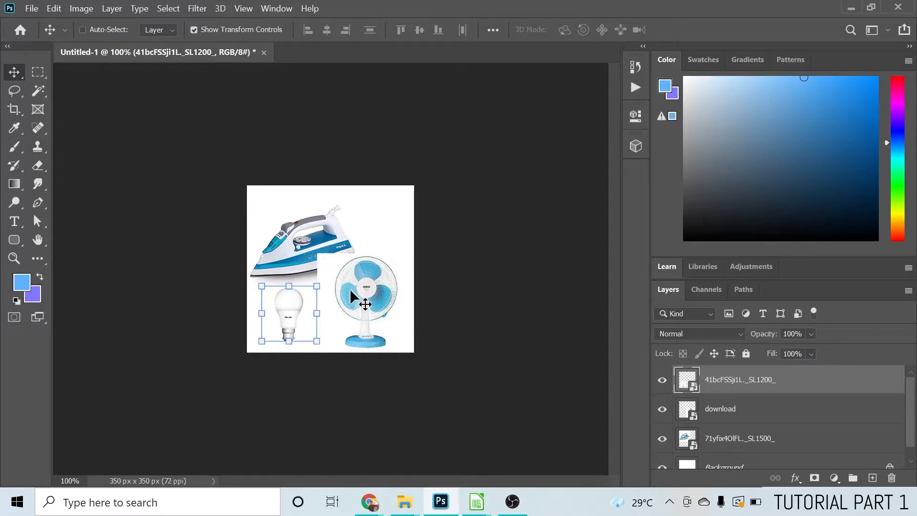
# On the table fan layer, draw a freehand lasso around its white upper-left corner that covers part of the iron
pyautogui.click(727, 418)
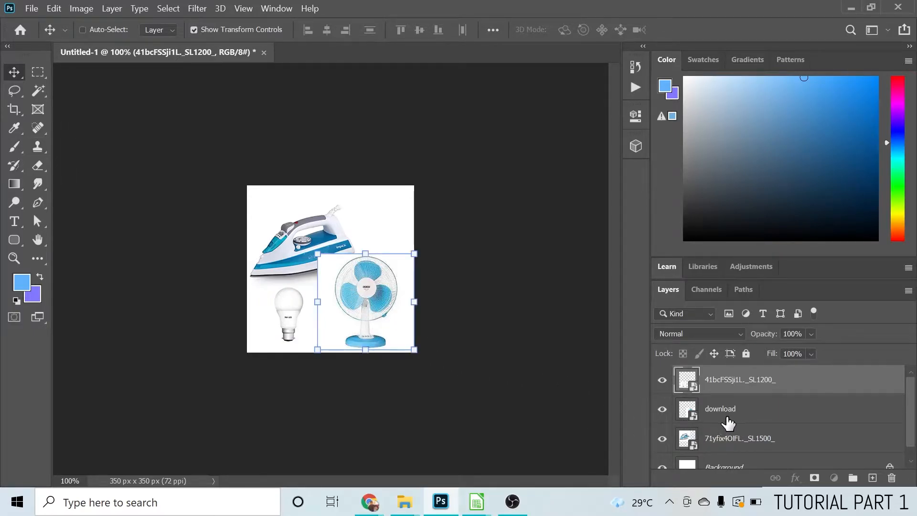
pyautogui.click(661, 409)
pyautogui.click(662, 409)
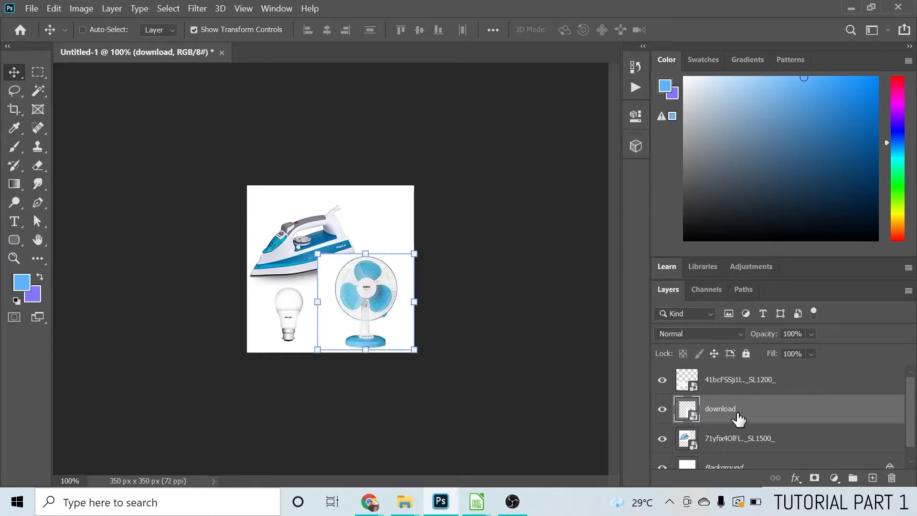
pyautogui.click(14, 90)
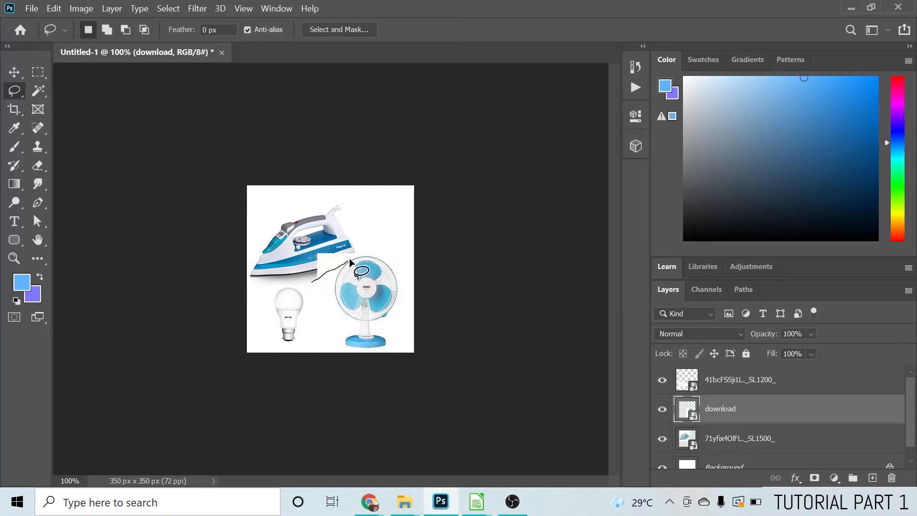
pyautogui.moveTo(371, 250)
pyautogui.mouseDown()
pyautogui.moveTo(370, 241)
pyautogui.moveTo(337, 233)
pyautogui.moveTo(304, 235)
pyautogui.moveTo(303, 258)
pyautogui.mouseUp()
pyautogui.moveTo(314, 282); pyautogui.dragTo(313, 281)
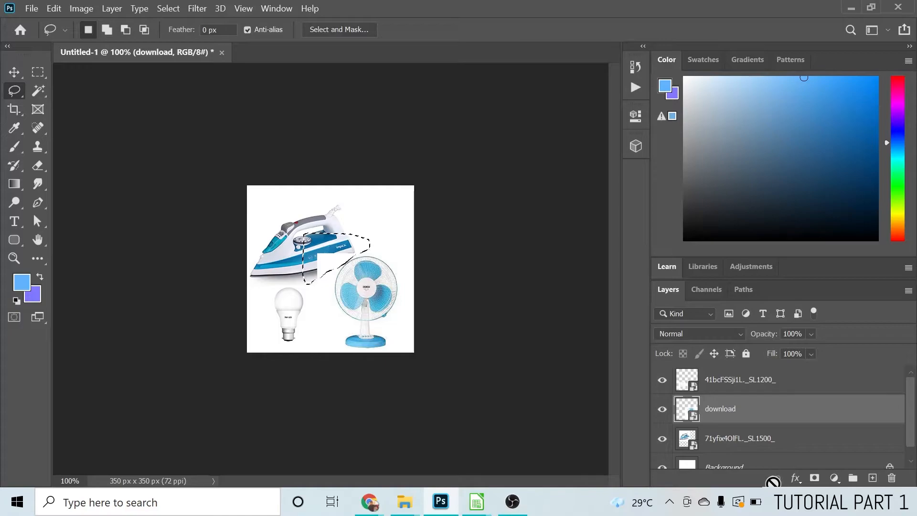
# Add a layer mask to the table fan layer from the selection and invert it to hide the selected corner
pyautogui.click(814, 479)
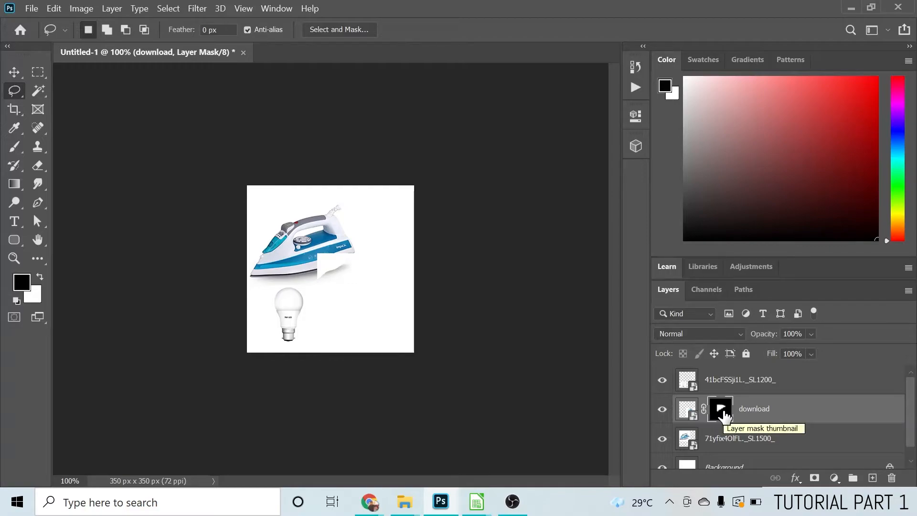
pyautogui.hotkey('ctrl', 'i')
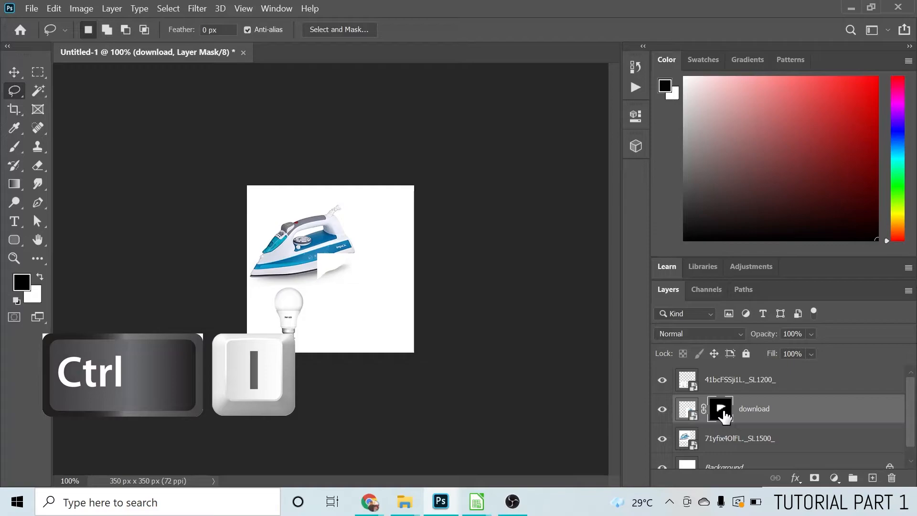
pyautogui.moveTo(724, 417); pyautogui.dragTo(725, 417)
pyautogui.hotkey('ctrl', 'i')
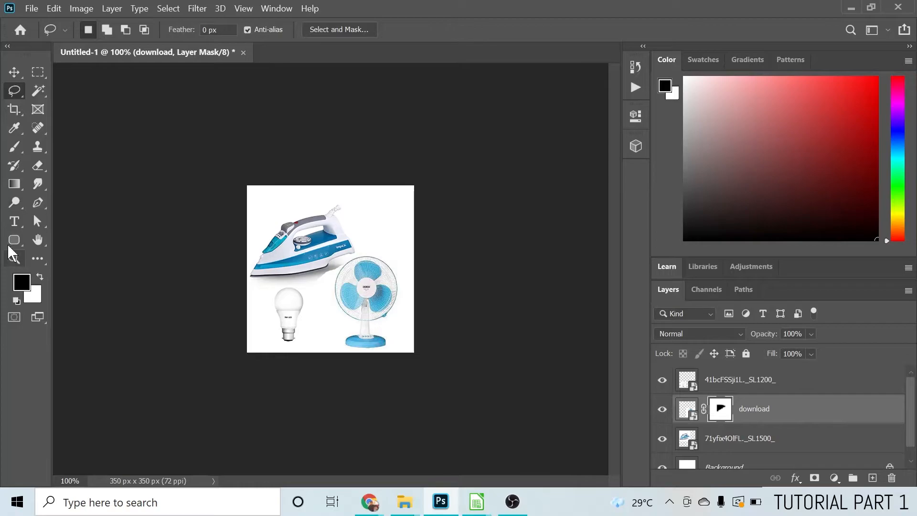
# Draw a freehand lasso around the leftover white area between the iron's shadow and the fan's edge
pyautogui.click(14, 259)
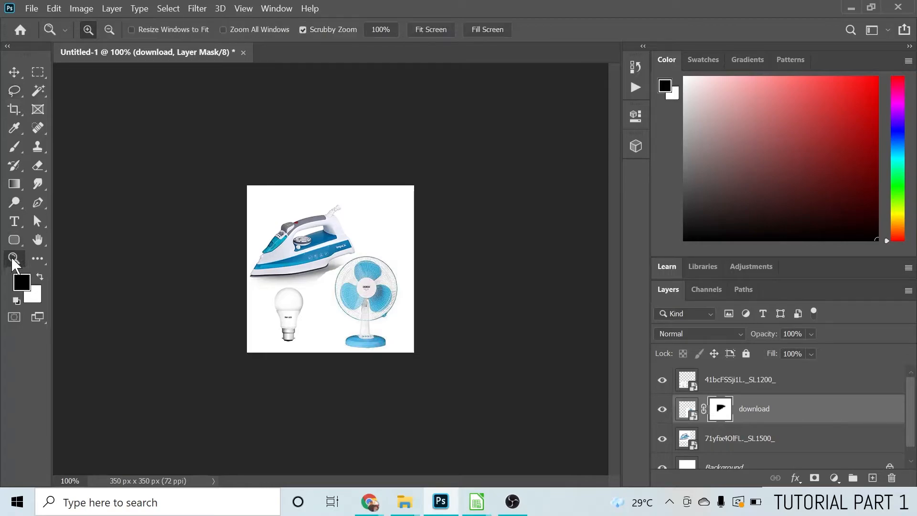
pyautogui.click(356, 274)
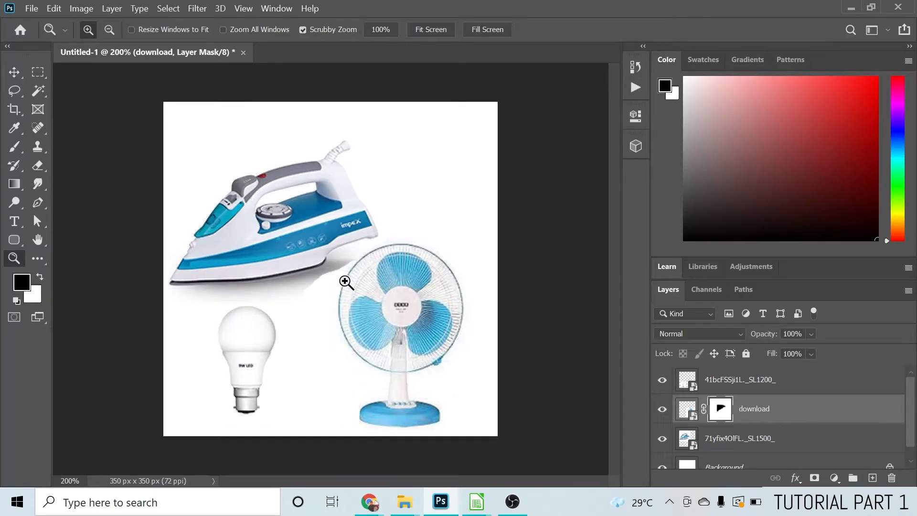
pyautogui.click(345, 281)
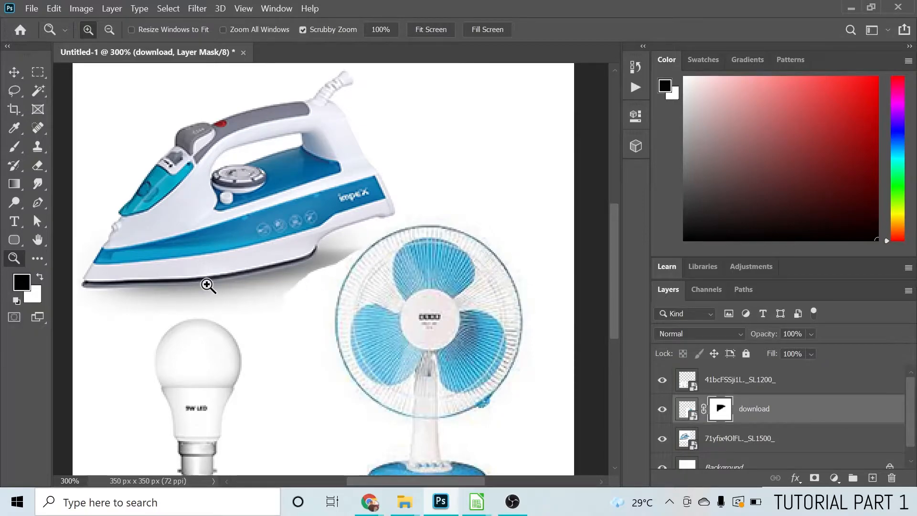
pyautogui.click(16, 92)
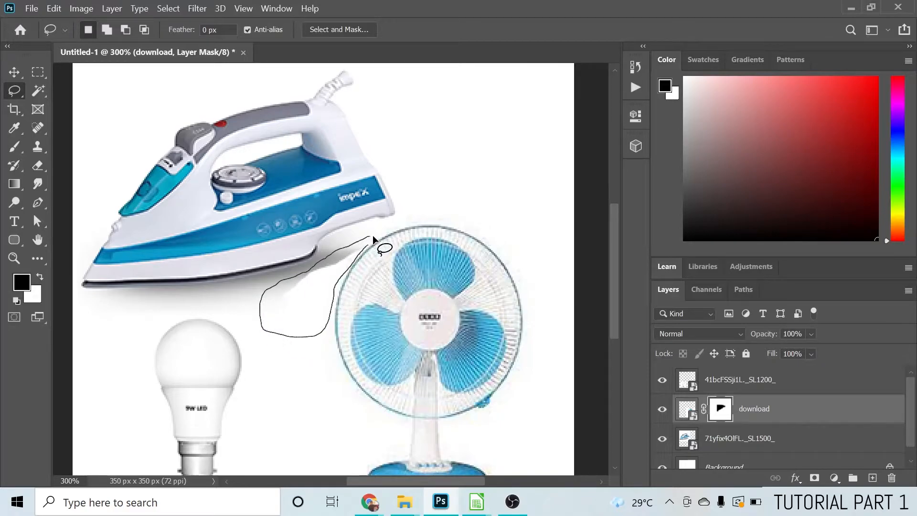
pyautogui.moveTo(317, 277); pyautogui.dragTo(318, 279)
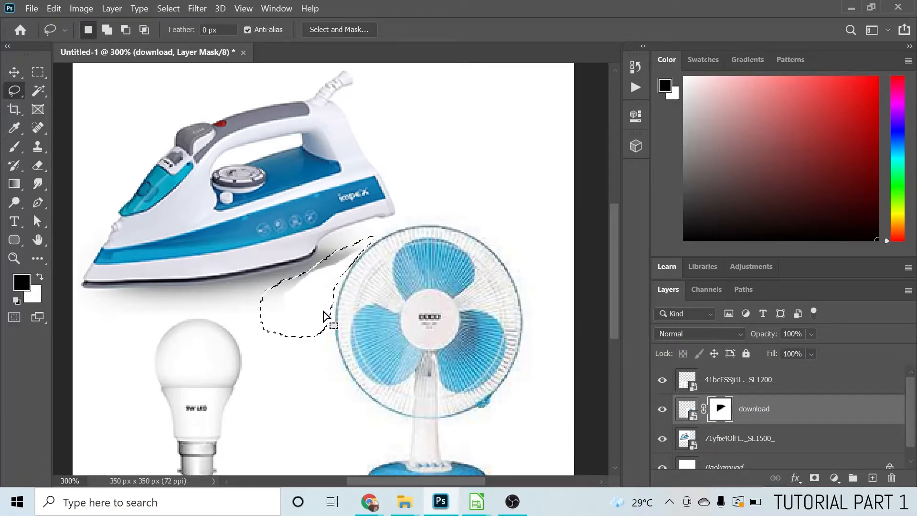
# Fill the selected area of the table fan's layer mask with black
pyautogui.click(688, 410)
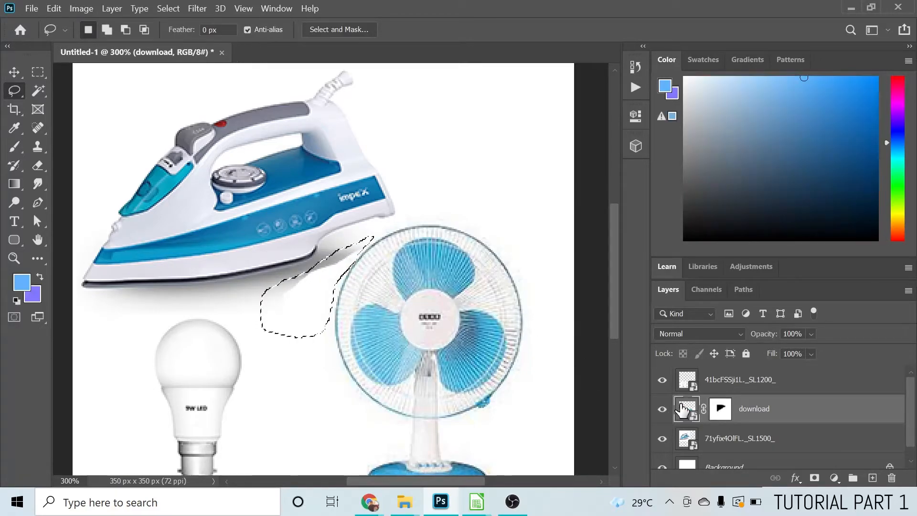
pyautogui.click(723, 412)
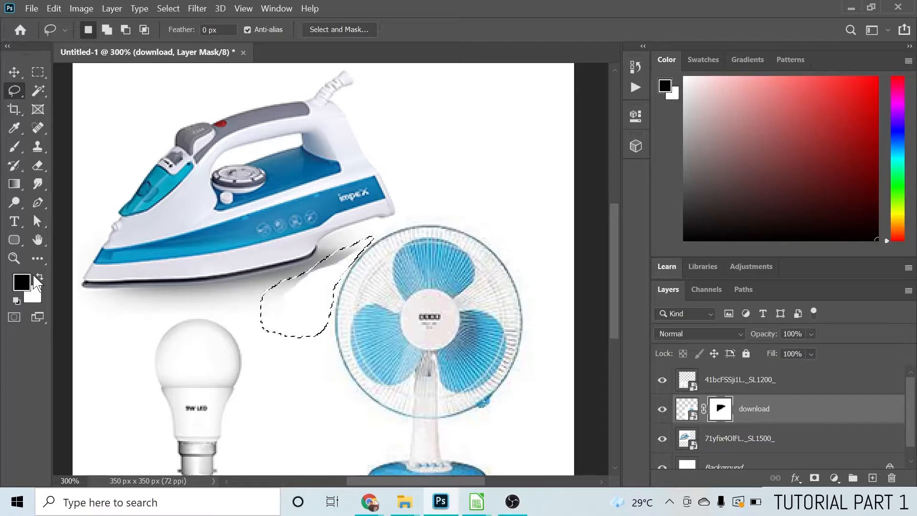
pyautogui.hotkey('alt', 'BackSpace')
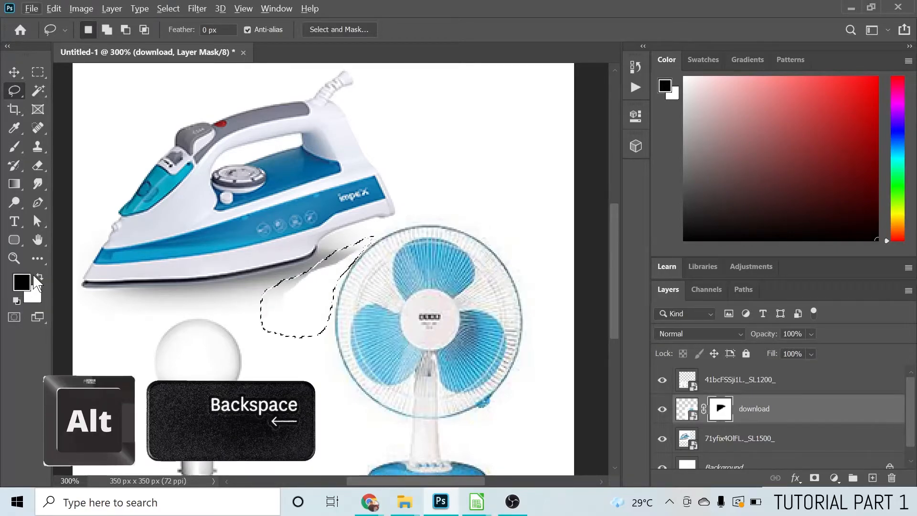
pyautogui.click(54, 8)
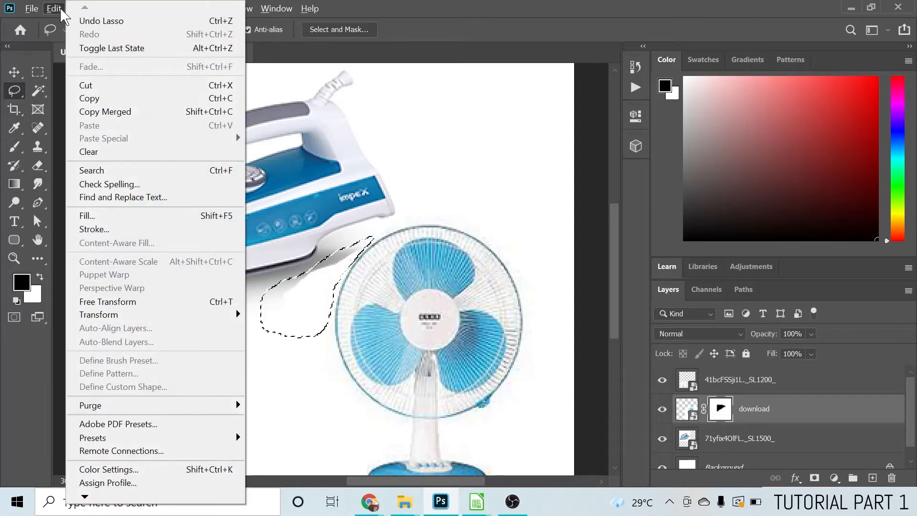
pyautogui.click(89, 218)
pyautogui.click(546, 118)
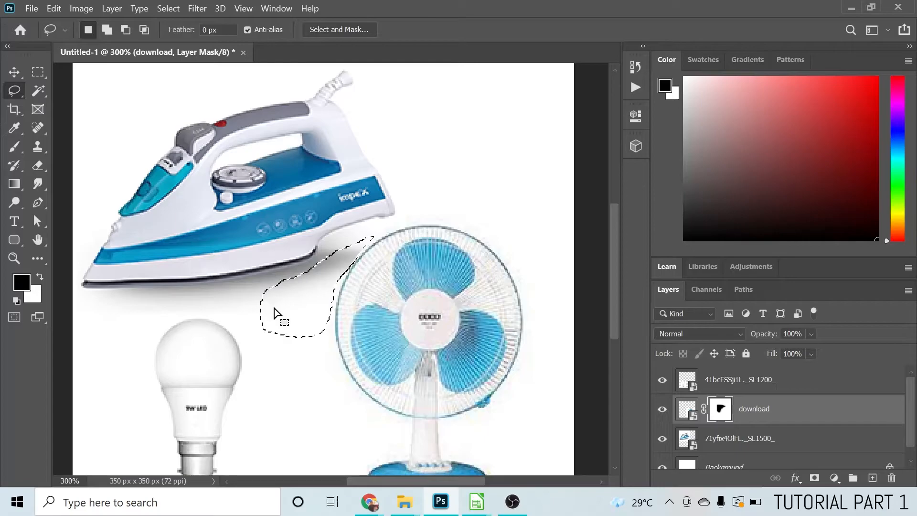
# Deselect the filled area between the iron and the fan
pyautogui.rightClick(310, 308)
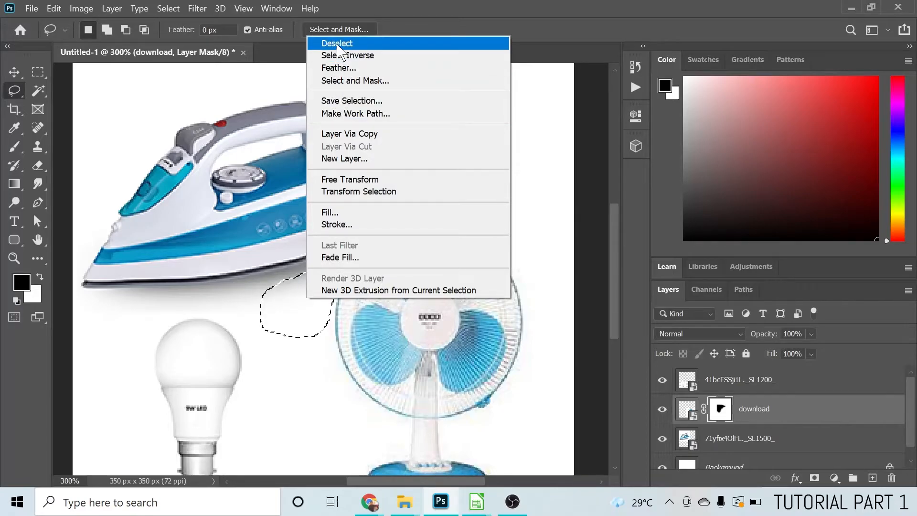
pyautogui.rightClick(287, 319)
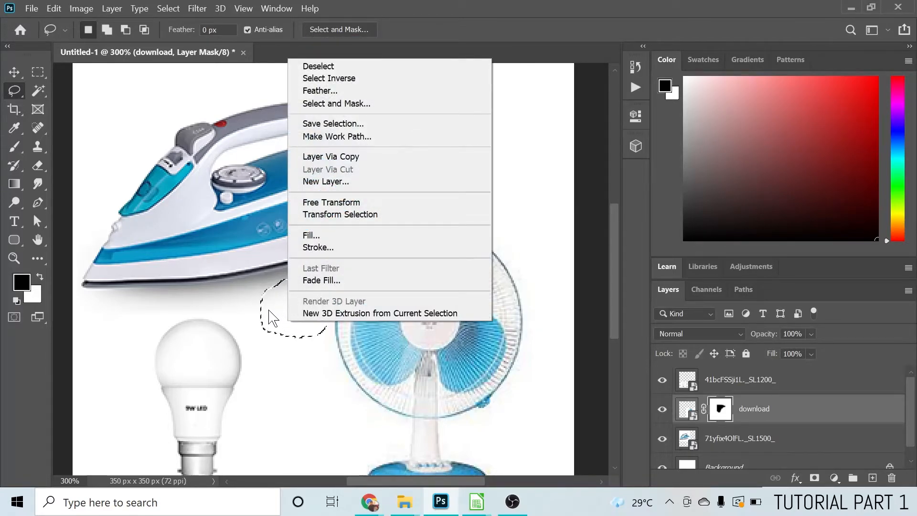
pyautogui.rightClick(276, 318)
pyautogui.rightClick(278, 329)
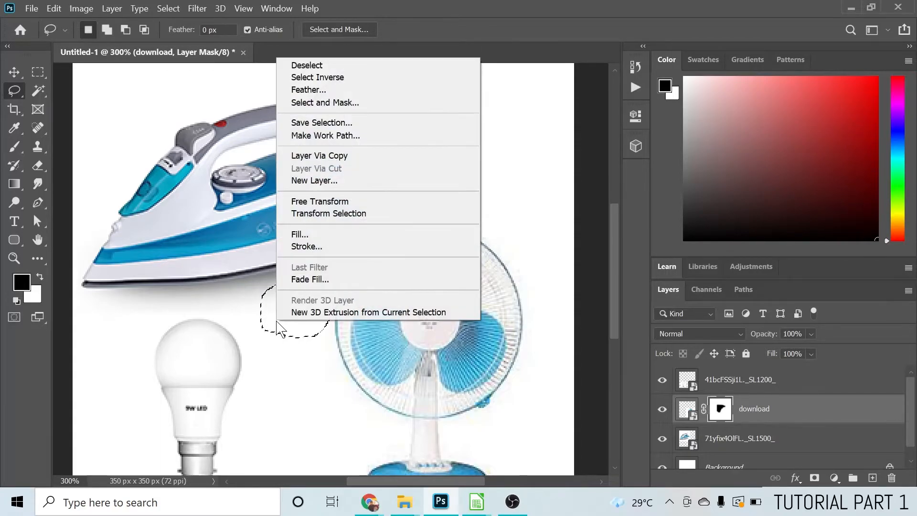
pyautogui.click(168, 9)
pyautogui.click(166, 7)
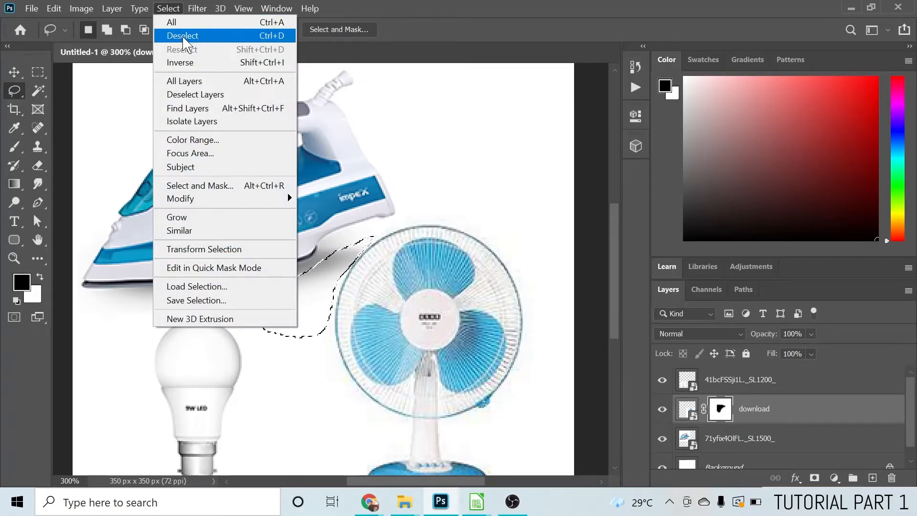
pyautogui.click(277, 38)
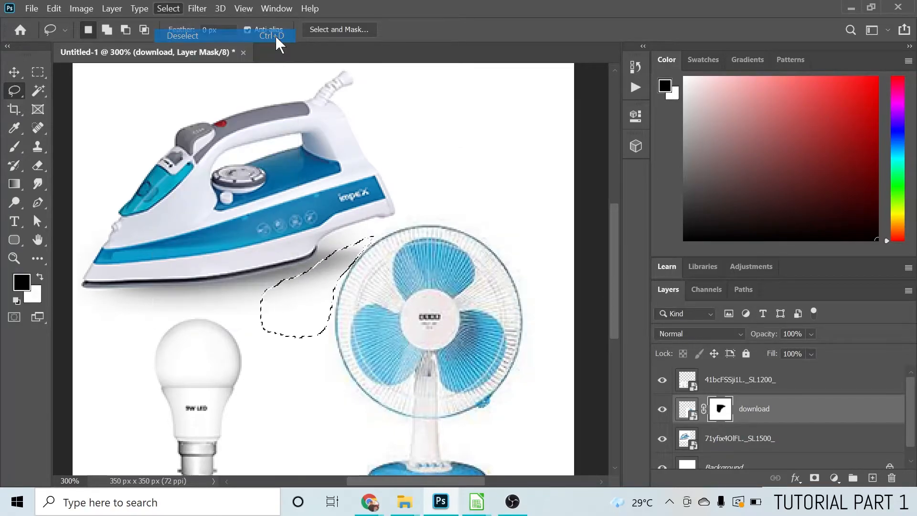
# Examine the masked edge between the iron and the fan, both close up and with the whole canvas in view
pyautogui.click(13, 258)
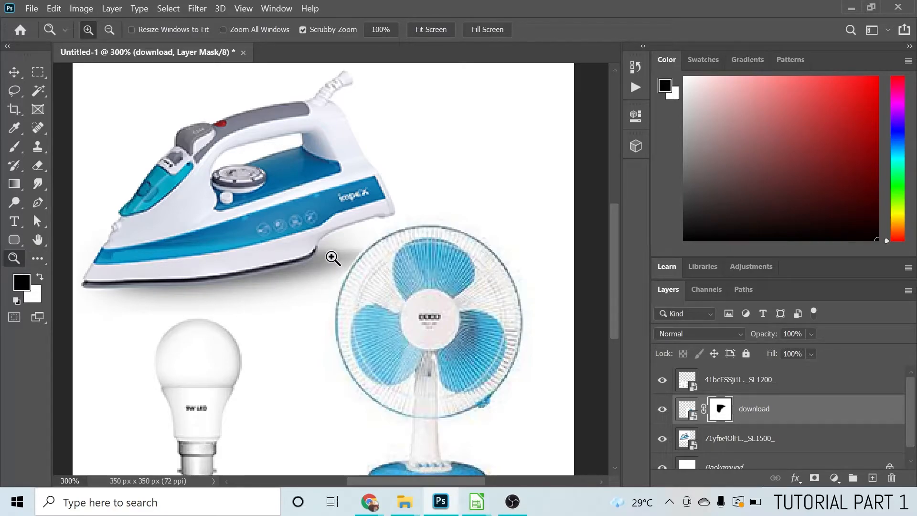
pyautogui.press('alt')
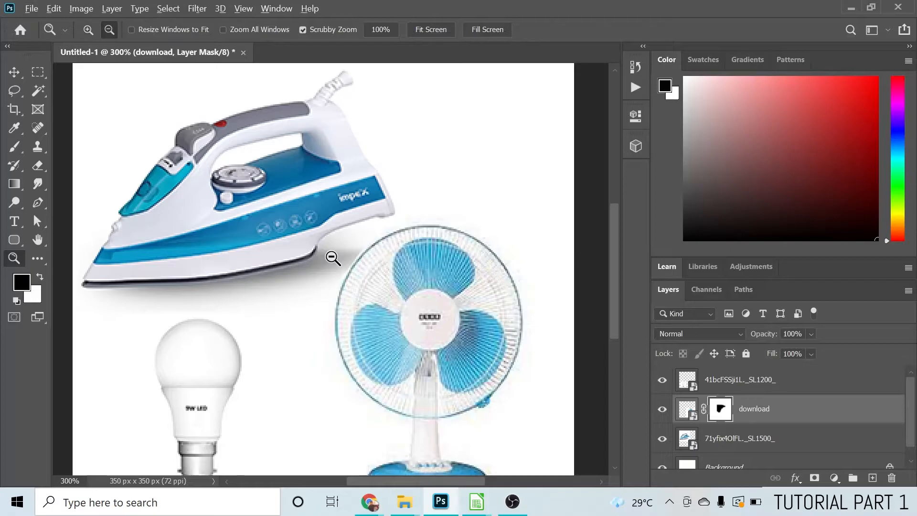
pyautogui.click(109, 29)
pyautogui.click(358, 295)
pyautogui.click(358, 295)
pyautogui.click(358, 295)
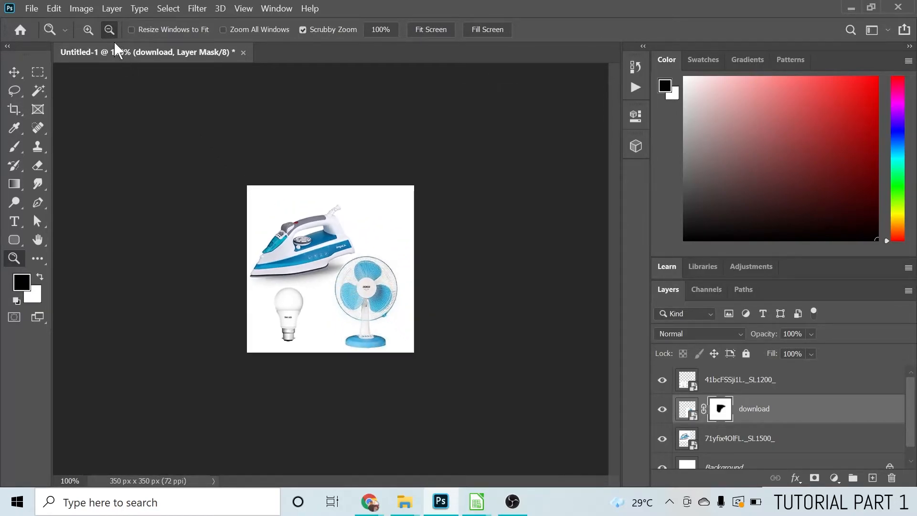
pyautogui.click(87, 29)
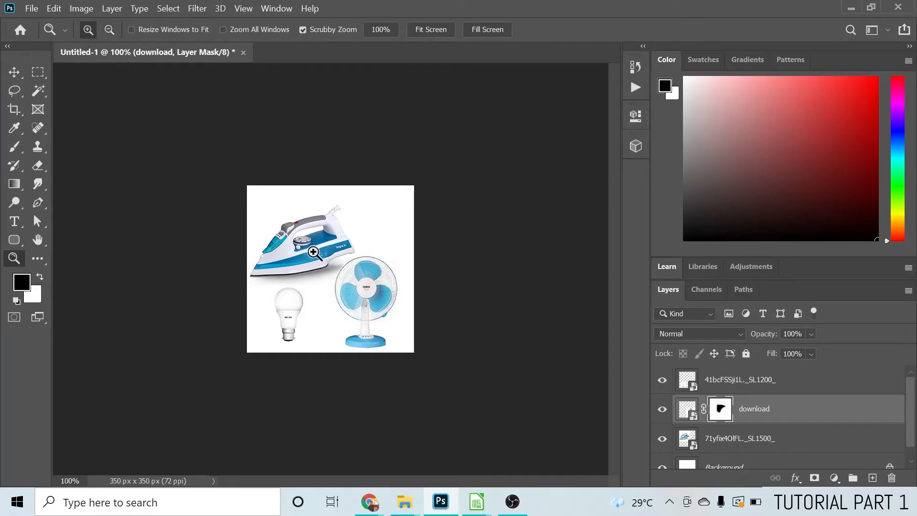
pyautogui.click(324, 263)
pyautogui.click(324, 268)
pyautogui.click(325, 268)
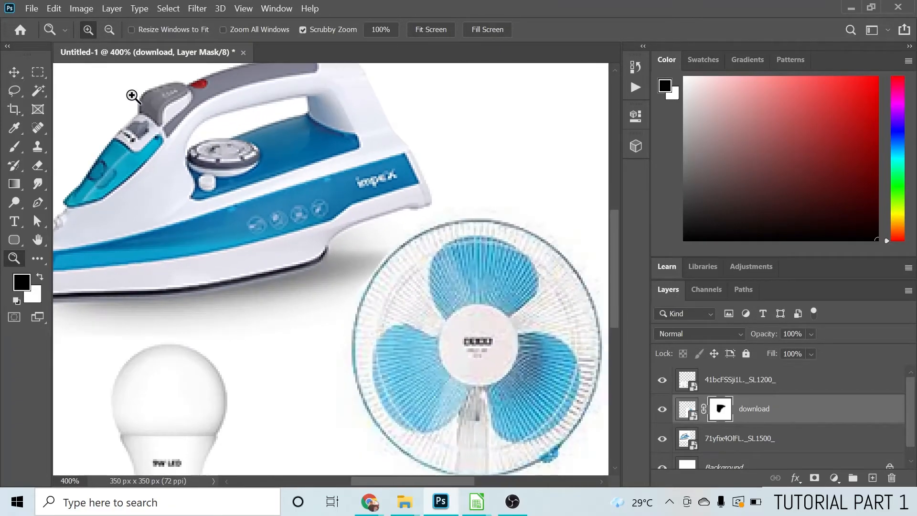
pyautogui.click(452, 300)
pyautogui.click(418, 266)
pyautogui.click(419, 266)
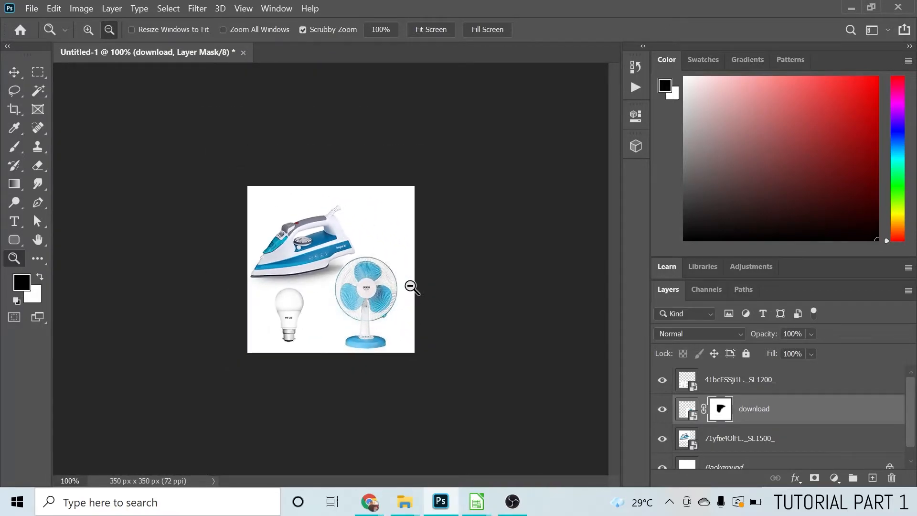
# Move the steam iron right and up so it sits roughly centred near the canvas's upper edge
pyautogui.click(13, 71)
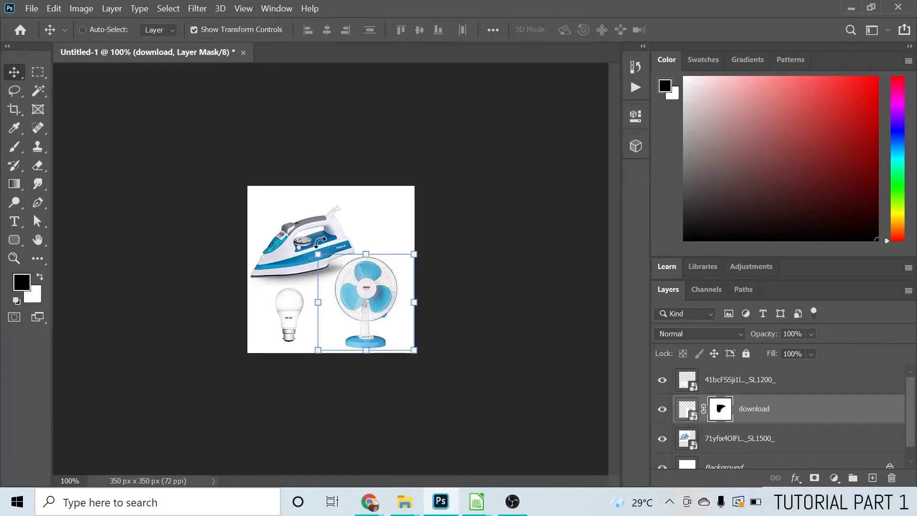
pyautogui.click(726, 439)
pyautogui.moveTo(314, 248); pyautogui.dragTo(324, 230)
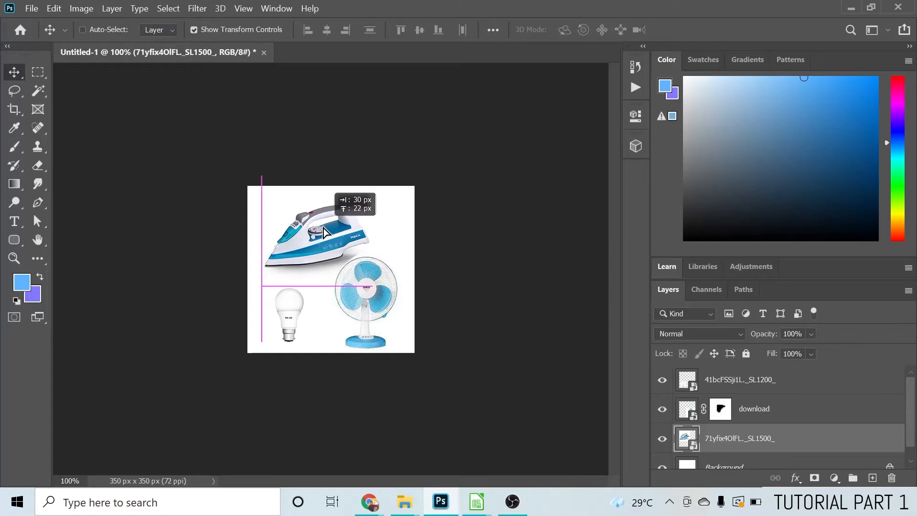
pyautogui.moveTo(328, 233); pyautogui.dragTo(336, 225)
# Select the LED bulb layer and move the bulb slightly up, keeping it beside the table fan
pyautogui.rightClick(375, 308)
pyautogui.click(378, 312)
pyautogui.moveTo(375, 310)
pyautogui.mouseDown()
pyautogui.moveTo(379, 319)
pyautogui.moveTo(376, 311)
pyautogui.mouseUp()
pyautogui.rightClick(302, 320)
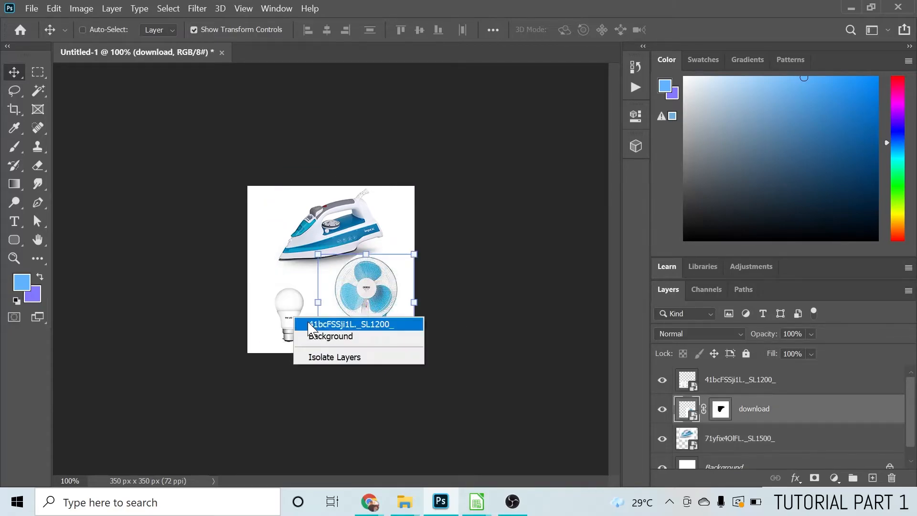
pyautogui.click(308, 322)
pyautogui.moveTo(301, 328); pyautogui.dragTo(302, 314)
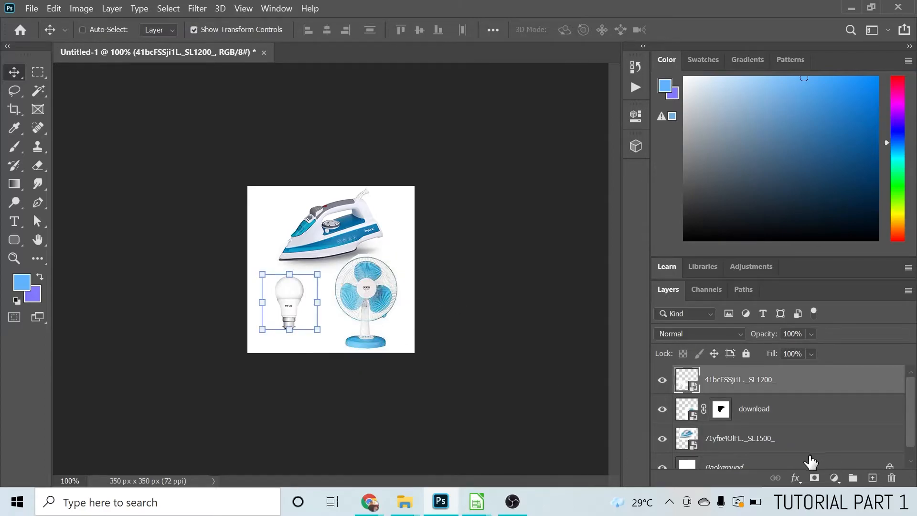
# Select the table fan's layer and examine the combined product picture close up
pyautogui.click(727, 437)
pyautogui.click(744, 414)
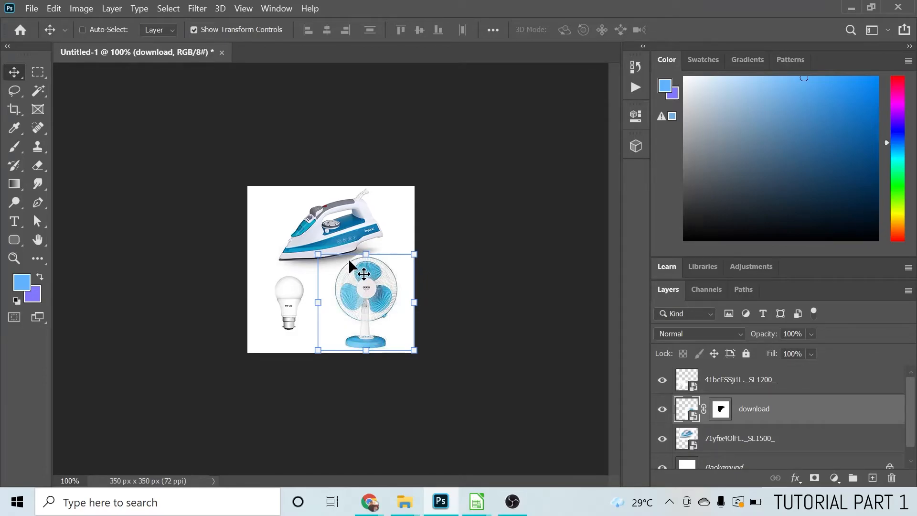
pyautogui.hotkey('ctrl', '+')
pyautogui.hotkey('ctrl', '+')
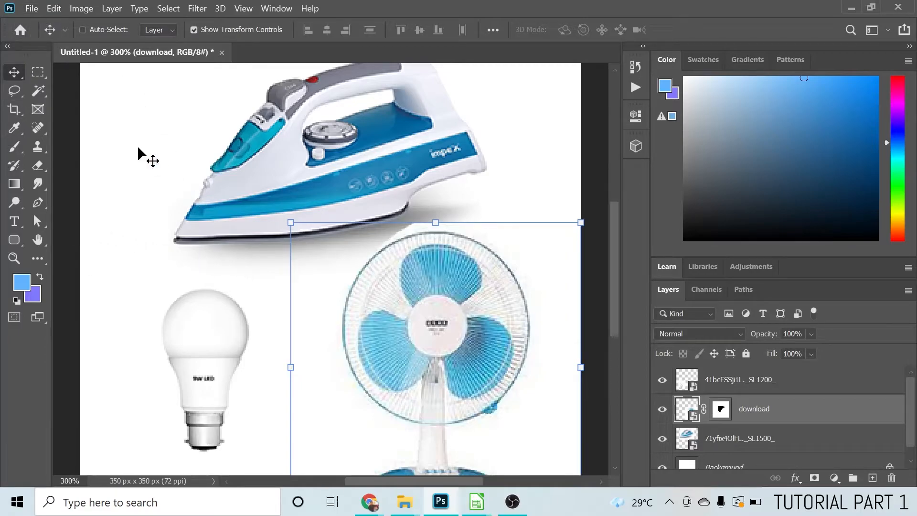
# Start a Save for Web (Legacy) export of the combined picture with the JPEG Low preset
pyautogui.click(33, 10)
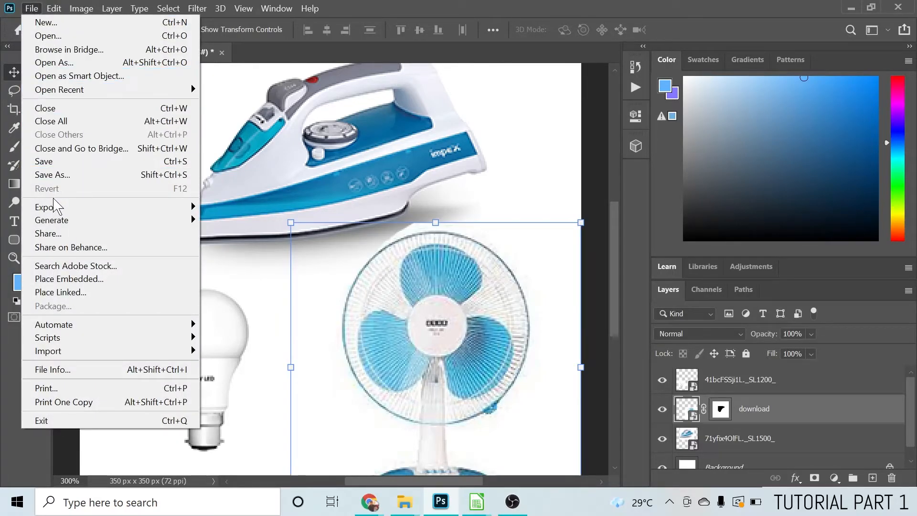
pyautogui.moveTo(54, 210)
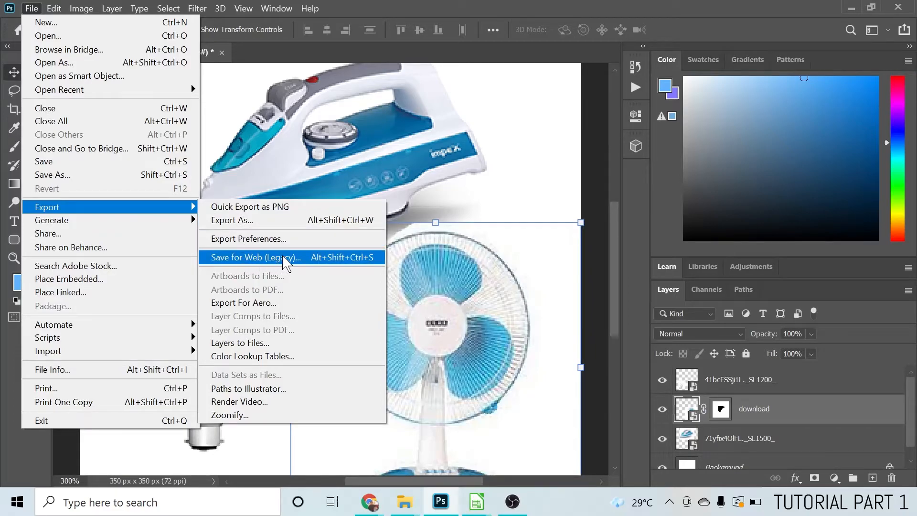
pyautogui.click(239, 262)
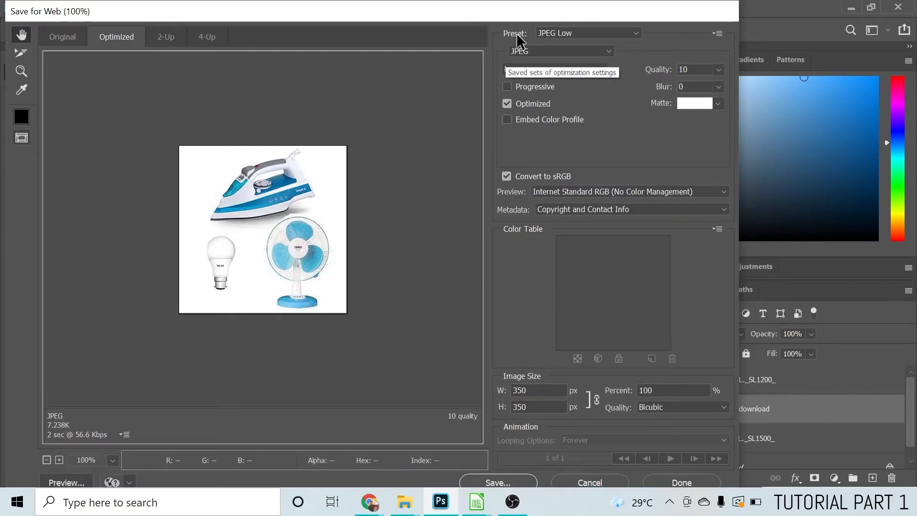
pyautogui.click(558, 32)
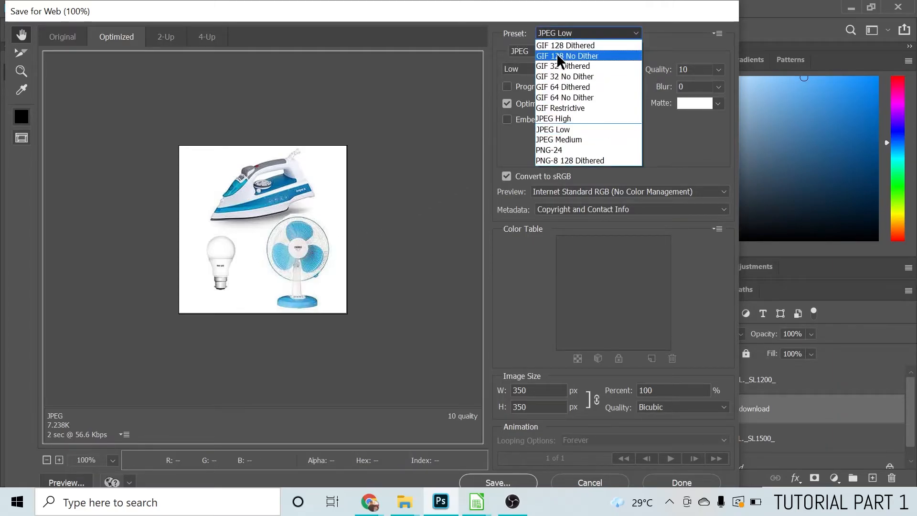
pyautogui.click(556, 128)
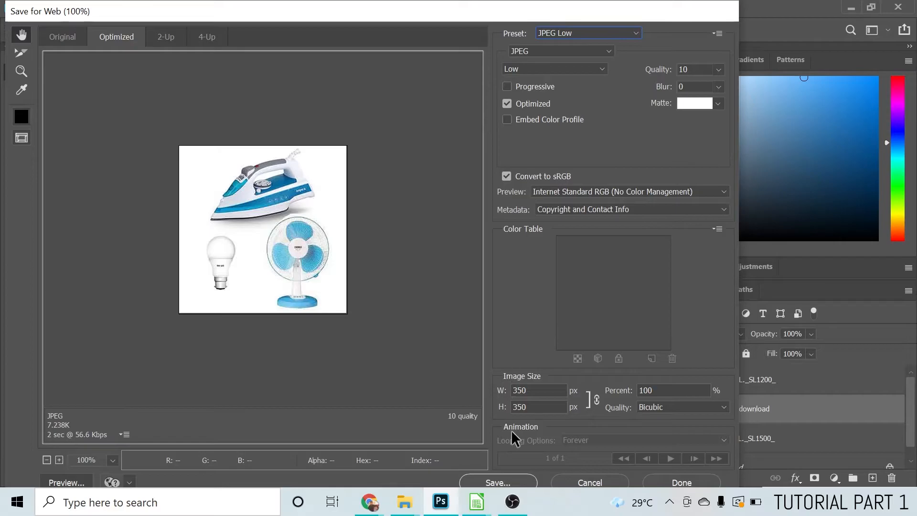
# Save the optimized picture in the images folder under the file name electronic-appliance
pyautogui.click(498, 479)
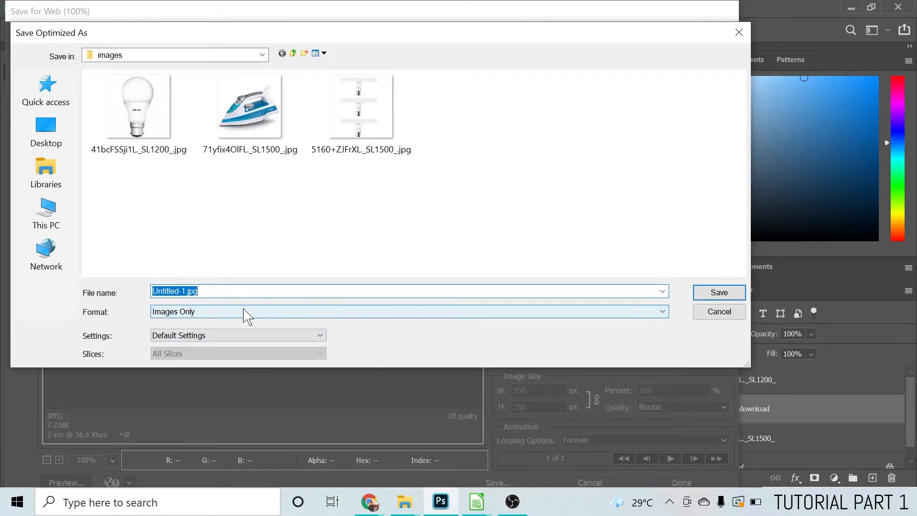
pyautogui.write('electronic-appliance')
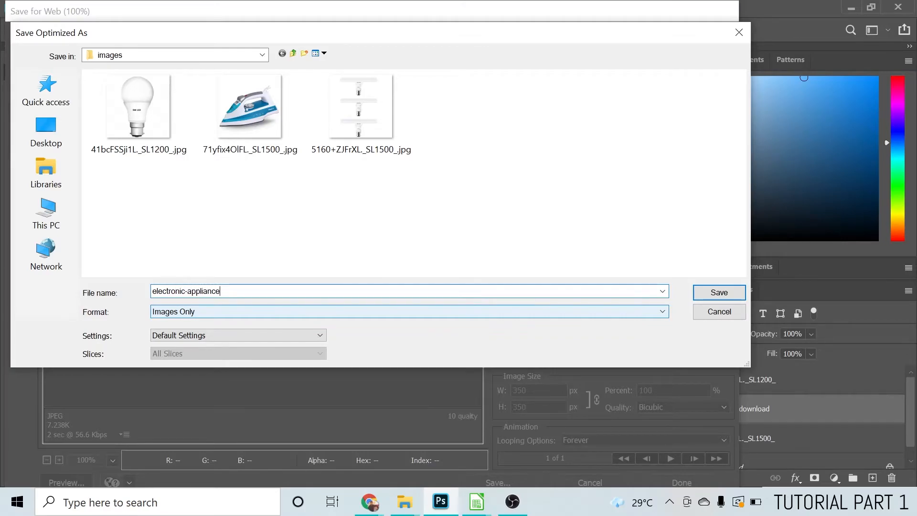
pyautogui.press('Return')
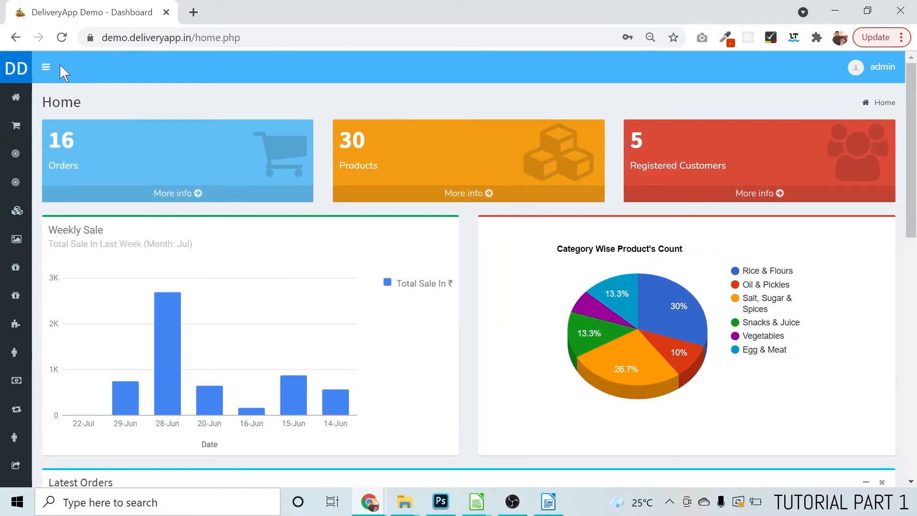
# Switch to the DeliveryApp admin site in Chrome and open the form for adding a new category
pyautogui.click(45, 68)
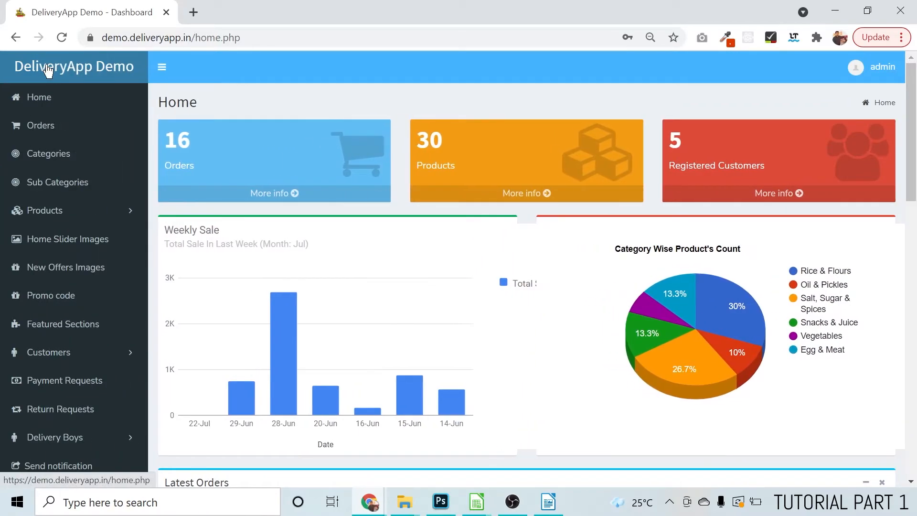
pyautogui.click(48, 163)
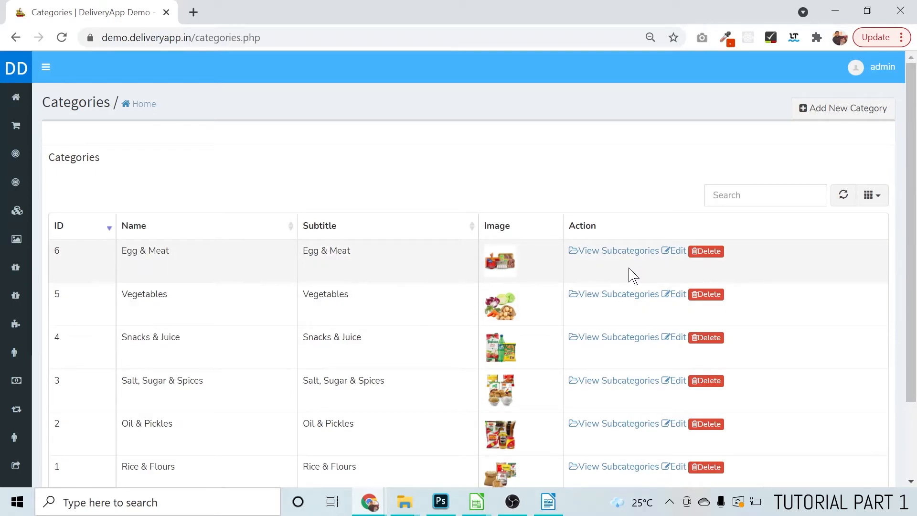
pyautogui.click(833, 111)
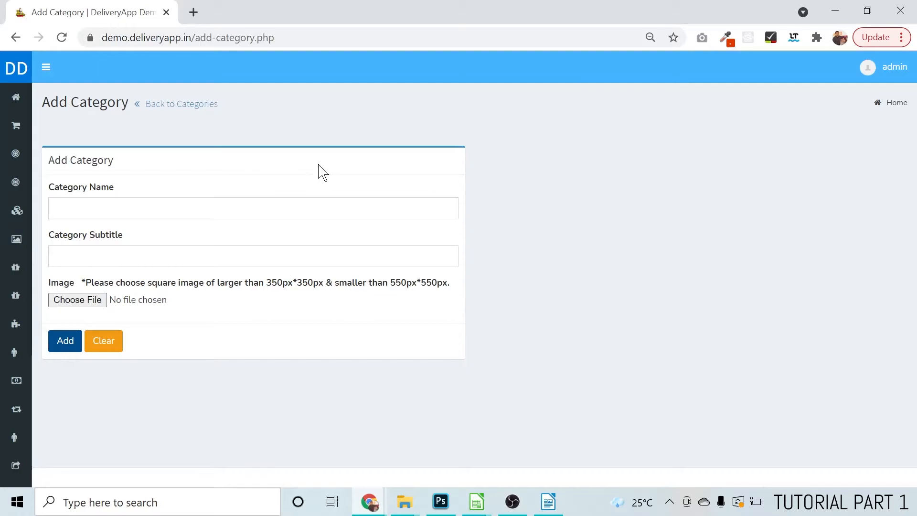
pyautogui.click(67, 209)
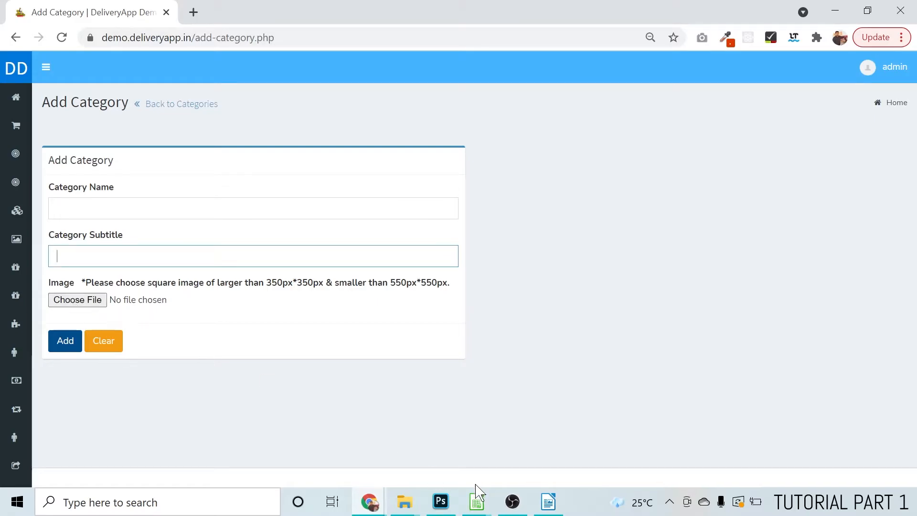
# Switch to the product spreadsheet in LibreOffice Calc and copy the category text Electronic Appliances from cell A2
pyautogui.moveTo(475, 499)
pyautogui.click(430, 471)
pyautogui.click(78, 156)
pyautogui.moveTo(252, 93); pyautogui.dragTo(162, 97)
pyautogui.hotkey('ctrl', 'c')
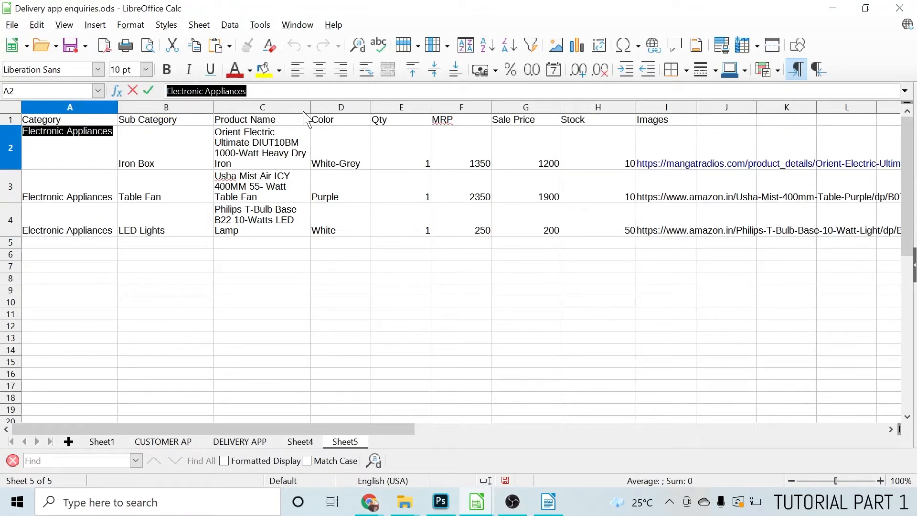
pyautogui.click(836, 8)
# Return to the Add Category form and enter Electronic Appliances as both the category name and the subtitle
pyautogui.click(140, 206)
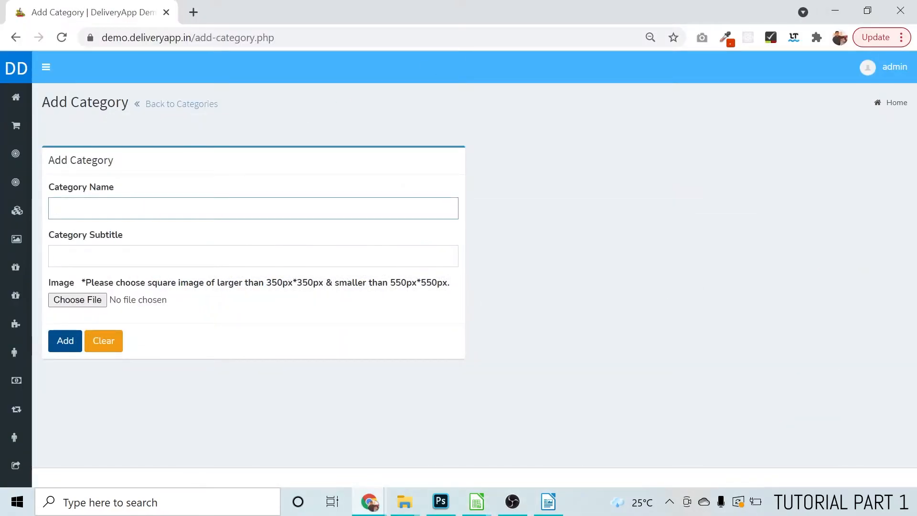
pyautogui.hotkey('ctrl', 'v')
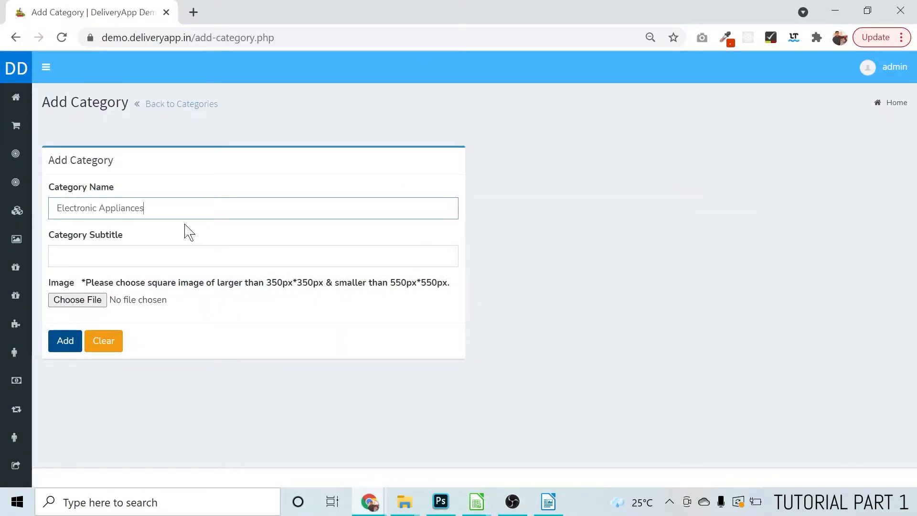
pyautogui.click(57, 257)
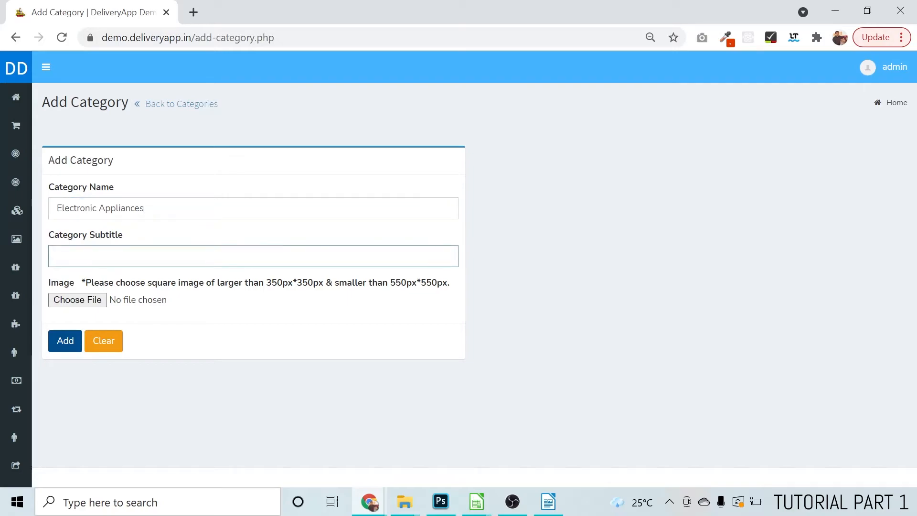
pyautogui.hotkey('ctrl', 'v')
# Attach electronic-appliance.jpg from the images folder as the category image and add the category
pyautogui.click(92, 308)
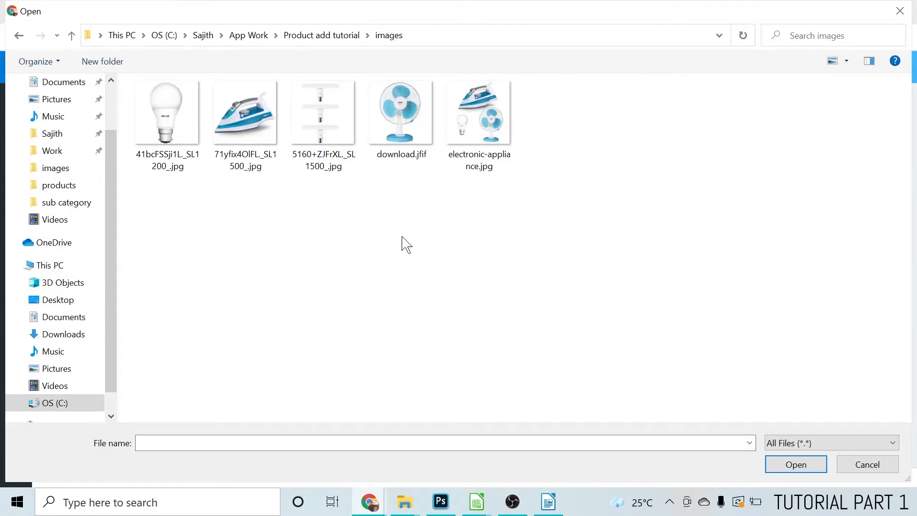
pyautogui.click(485, 123)
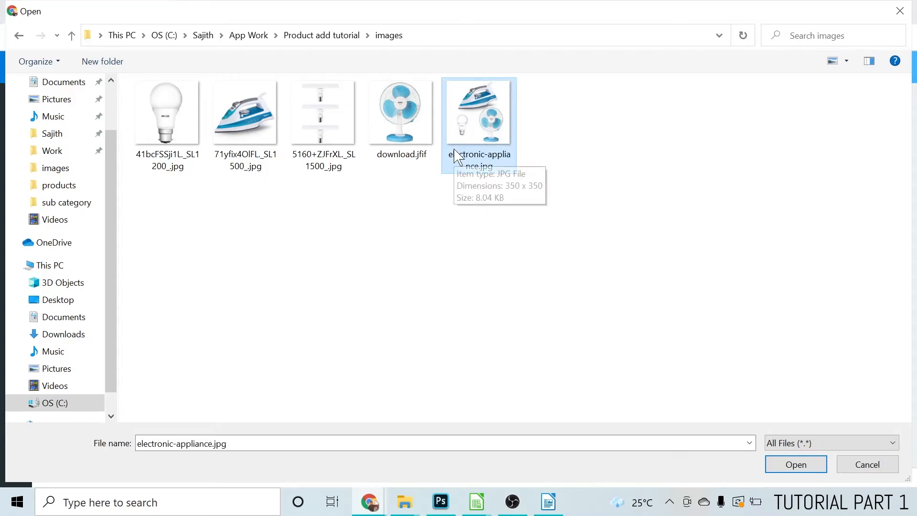
pyautogui.click(814, 471)
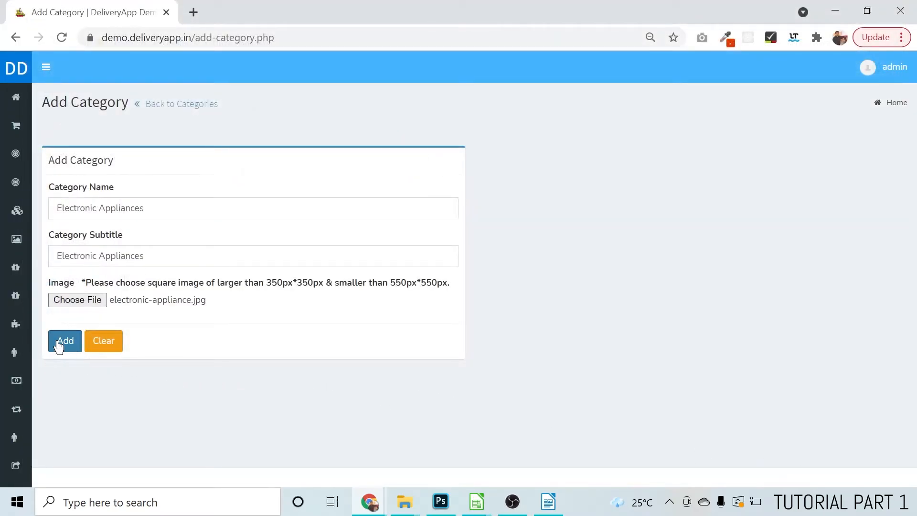
pyautogui.click(62, 343)
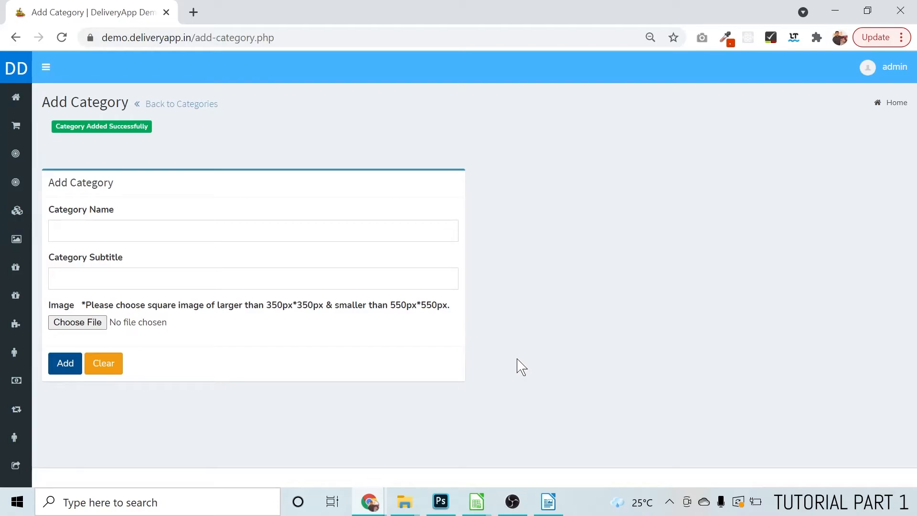
# Go back to the category list and check the entry for Electronic Appliances
pyautogui.click(20, 178)
pyautogui.click(158, 114)
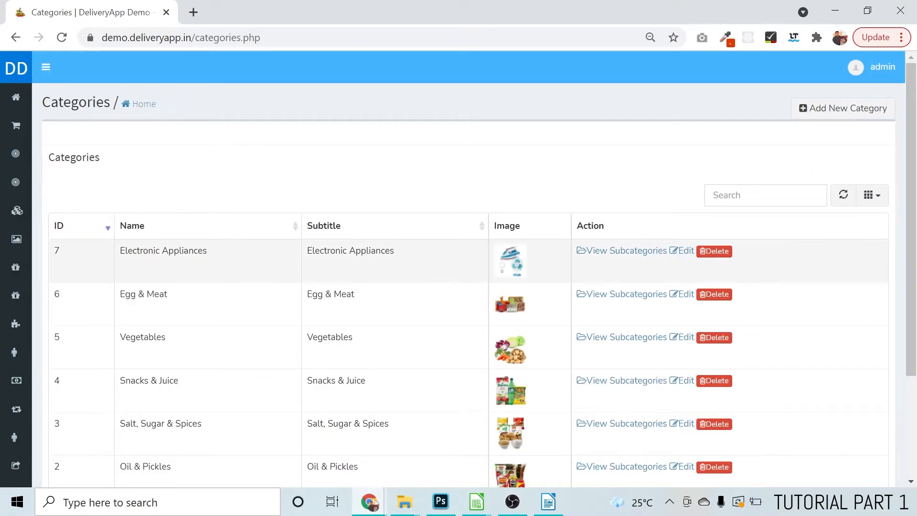
pyautogui.moveTo(125, 251); pyautogui.dragTo(227, 260)
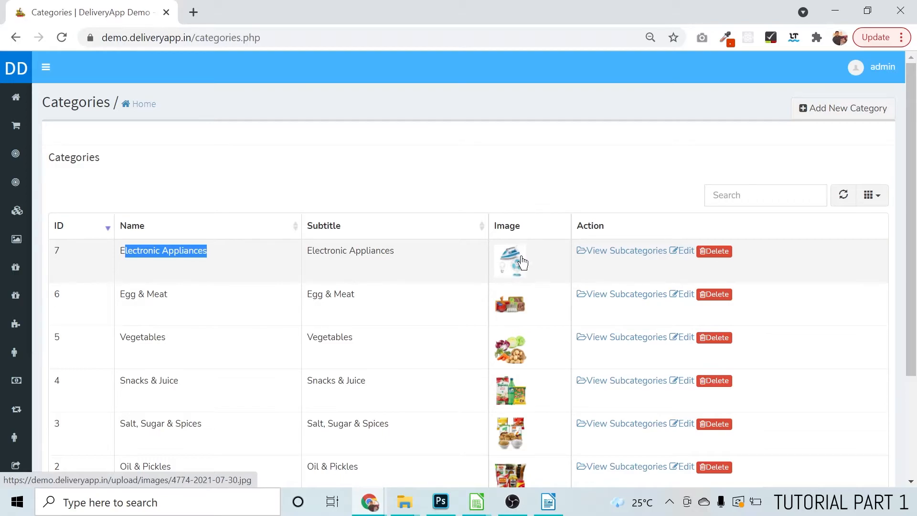
# Switch to the product spreadsheet and review the subcategory entries in cells B2 to B4
pyautogui.hotkey('alt', 'Tab')
pyautogui.click(138, 161)
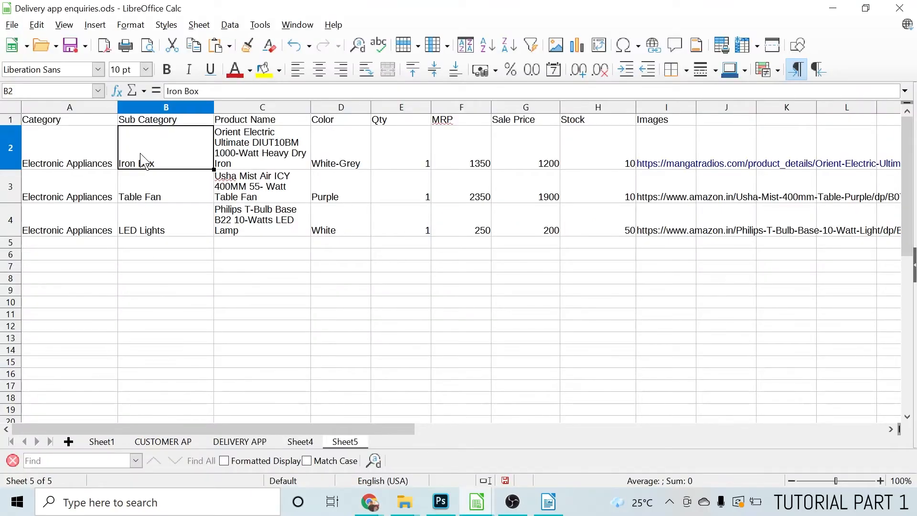
pyautogui.click(140, 196)
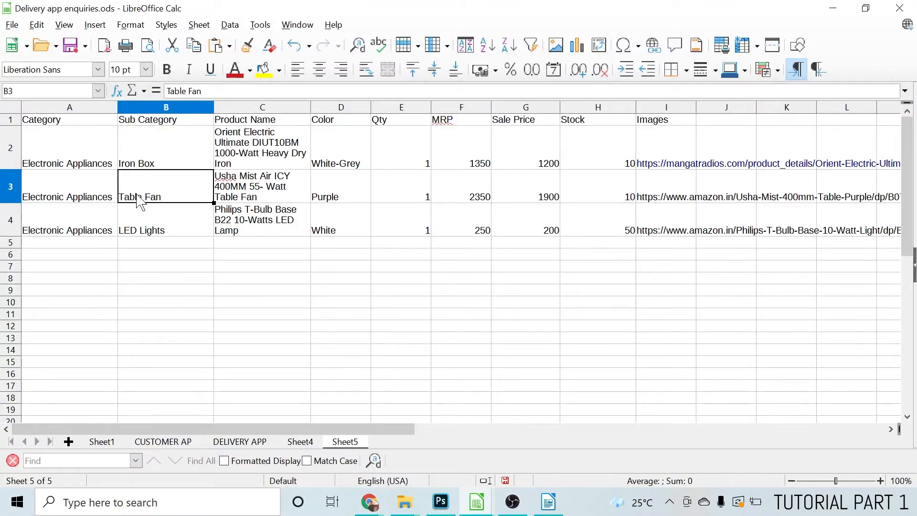
pyautogui.click(150, 235)
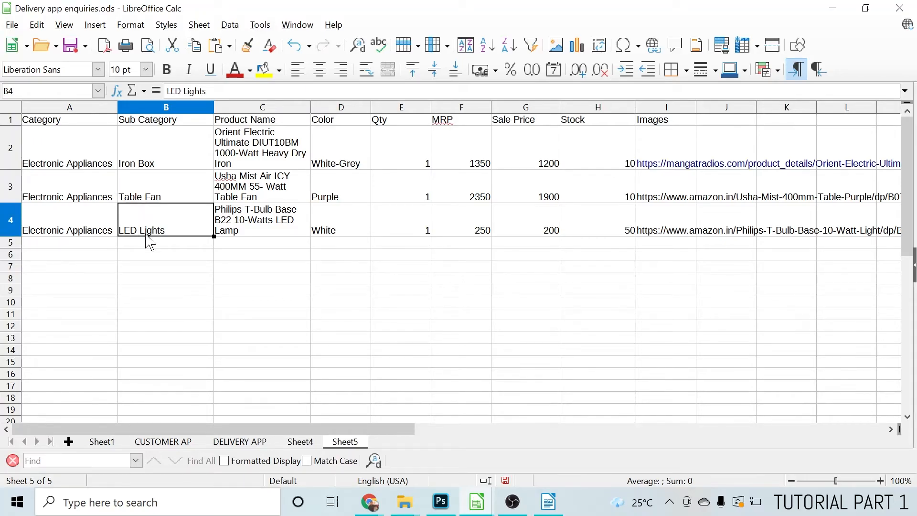
pyautogui.click(164, 153)
pyautogui.click(156, 211)
pyautogui.click(162, 194)
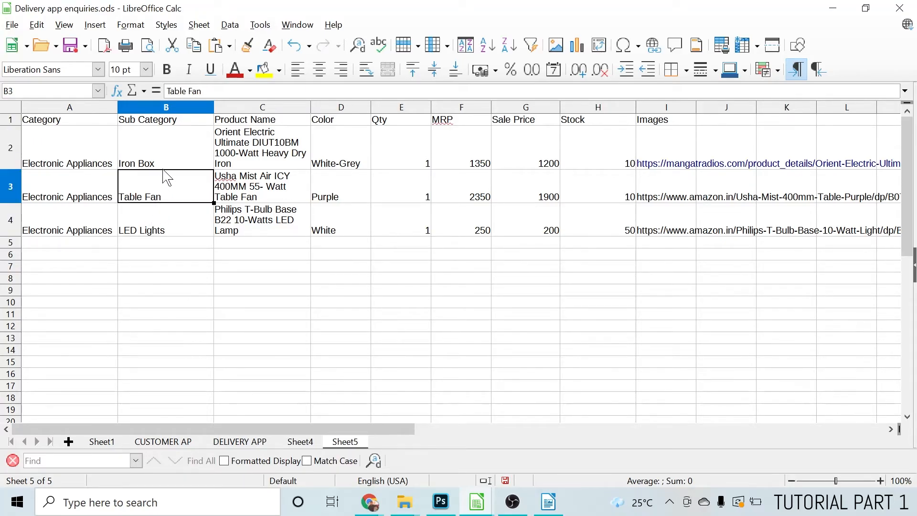
pyautogui.click(163, 168)
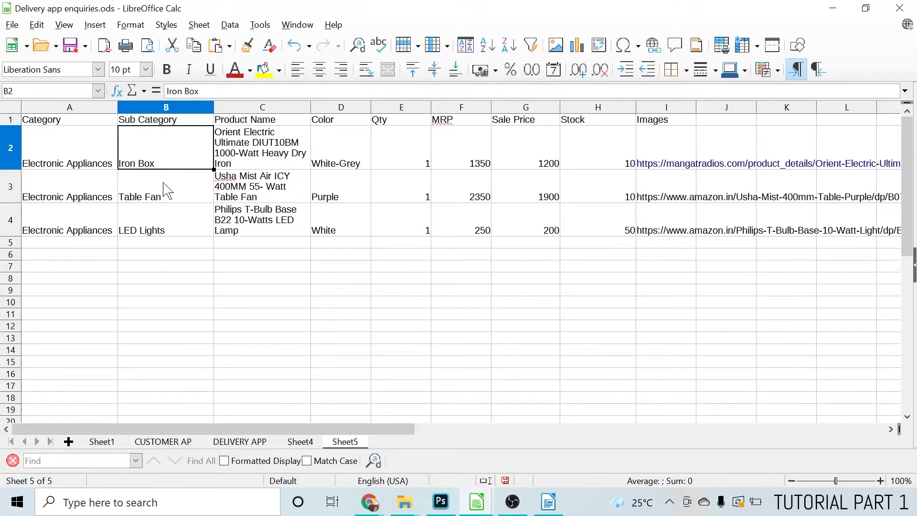
pyautogui.click(167, 190)
pyautogui.click(172, 231)
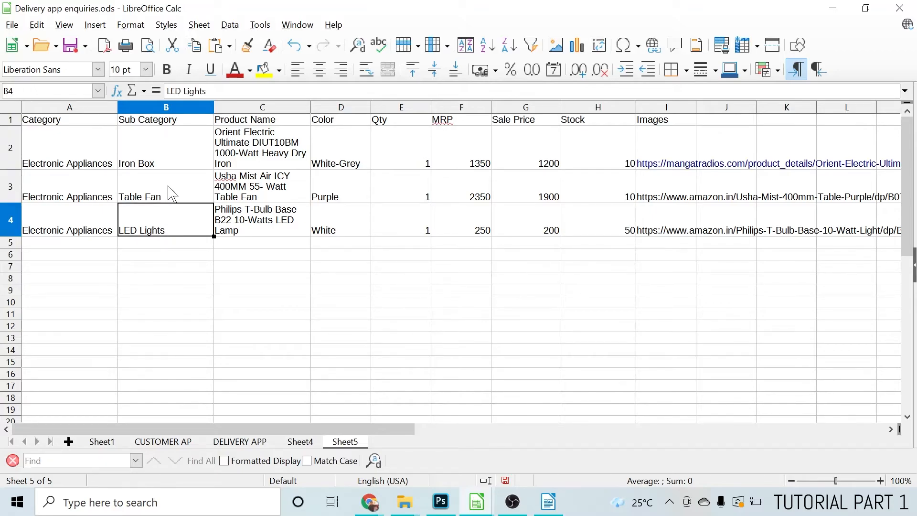
# Switch to Photoshop and close the combined product picture document without saving it
pyautogui.click(440, 501)
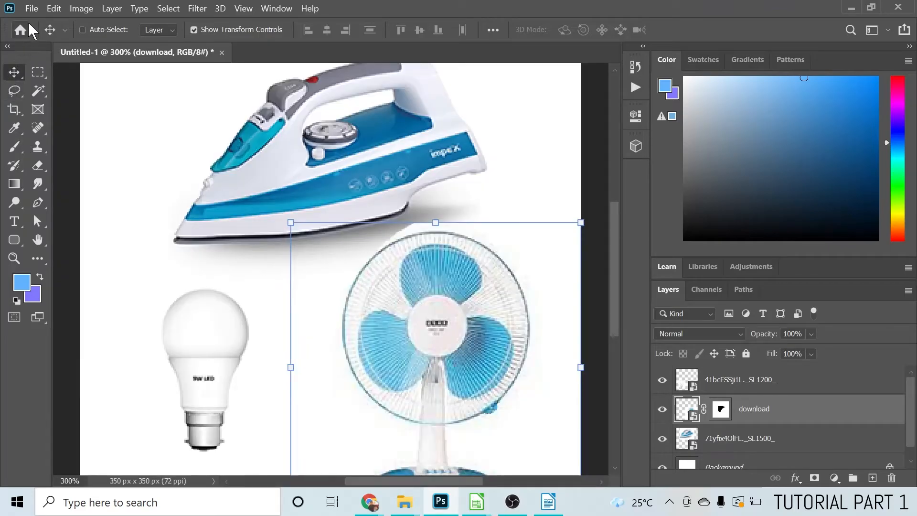
pyautogui.click(222, 52)
pyautogui.click(473, 203)
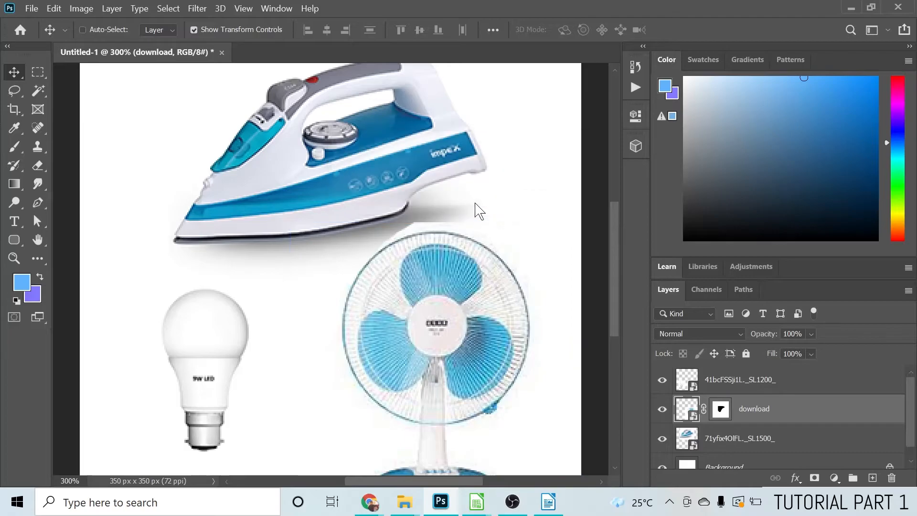
# Create a new 350 x 350 pixel document at 72 pixels/inch in RGB color with a white background
pyautogui.click(32, 9)
pyautogui.click(38, 21)
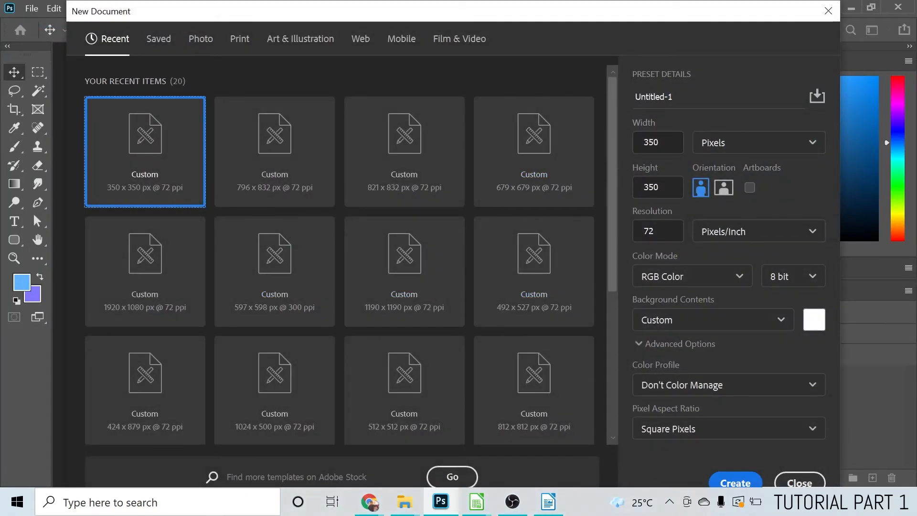
pyautogui.click(644, 187)
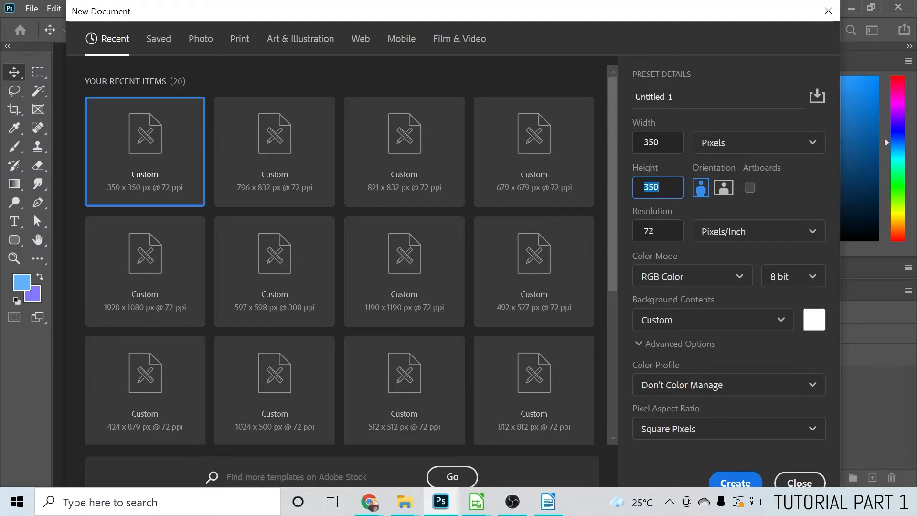
pyautogui.click(654, 232)
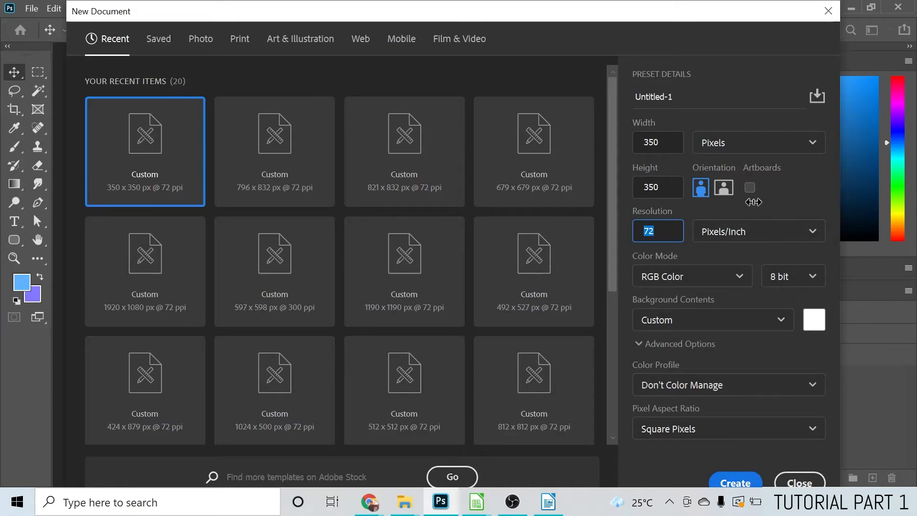
pyautogui.click(735, 483)
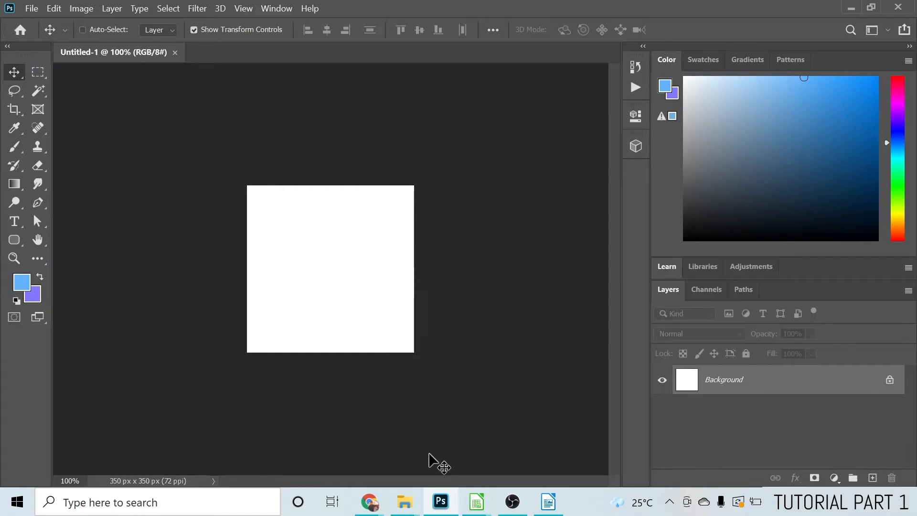
# Place the LED bulb picture 41bcFSSji1L._SL1200_.jpg from the images folder and scale it to about 26%, leaving a margin around it
pyautogui.moveTo(406, 511)
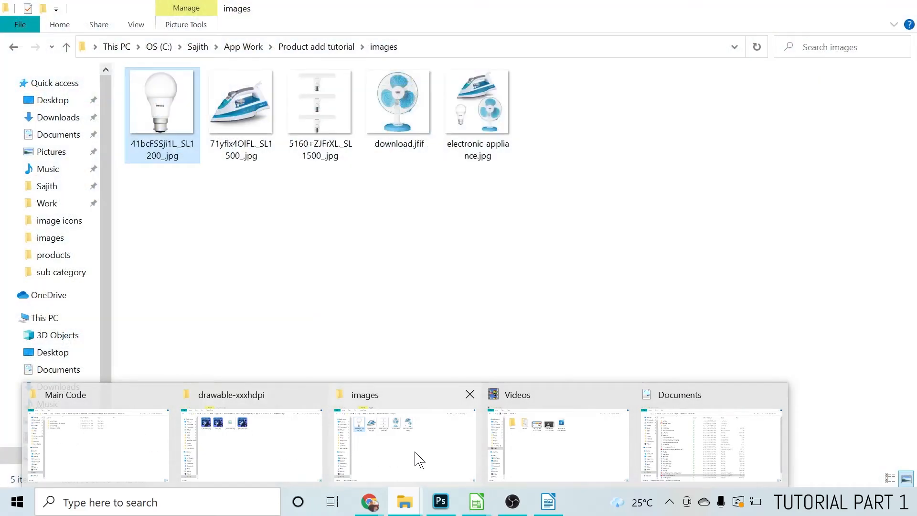
pyautogui.click(416, 458)
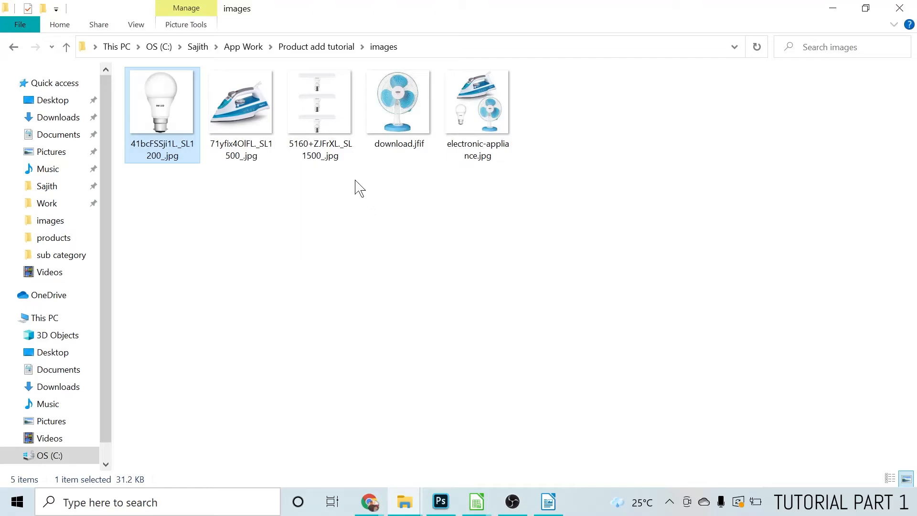
pyautogui.moveTo(154, 103); pyautogui.dragTo(360, 309)
pyautogui.hotkey('alt', 'Tab')
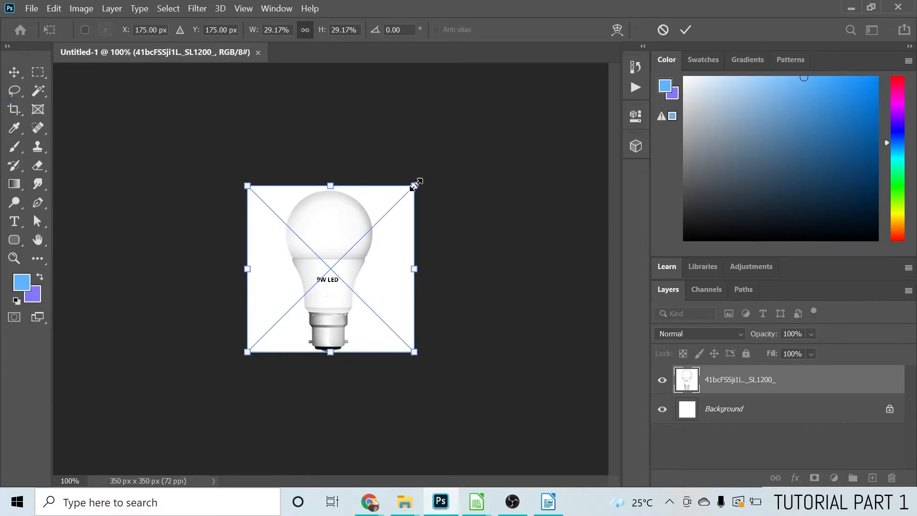
pyautogui.moveTo(414, 186)
pyautogui.mouseDown()
pyautogui.moveTo(399, 202)
pyautogui.moveTo(428, 188)
pyautogui.moveTo(371, 232)
pyautogui.moveTo(382, 215)
pyautogui.moveTo(414, 199)
pyautogui.moveTo(410, 213)
pyautogui.moveTo(424, 199)
pyautogui.mouseUp()
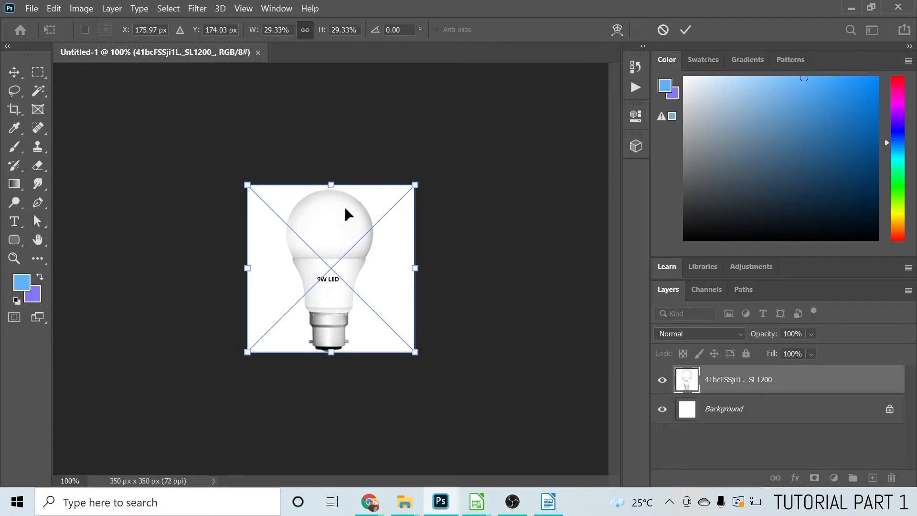
pyautogui.moveTo(247, 352); pyautogui.dragTo(264, 341)
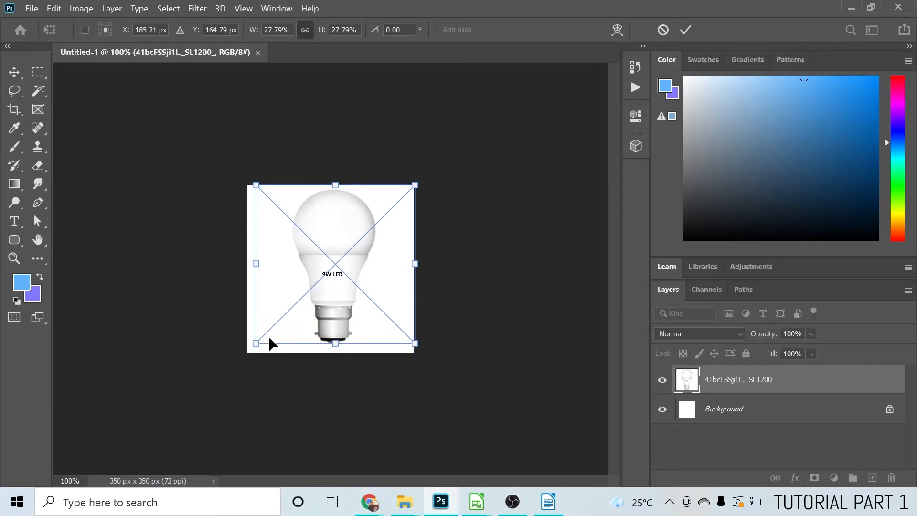
pyautogui.moveTo(416, 185); pyautogui.dragTo(407, 199)
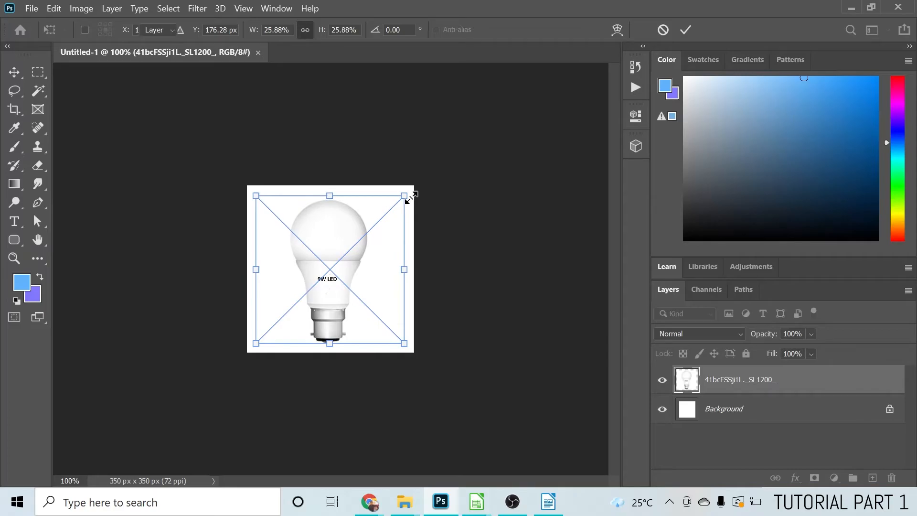
pyautogui.press('Return')
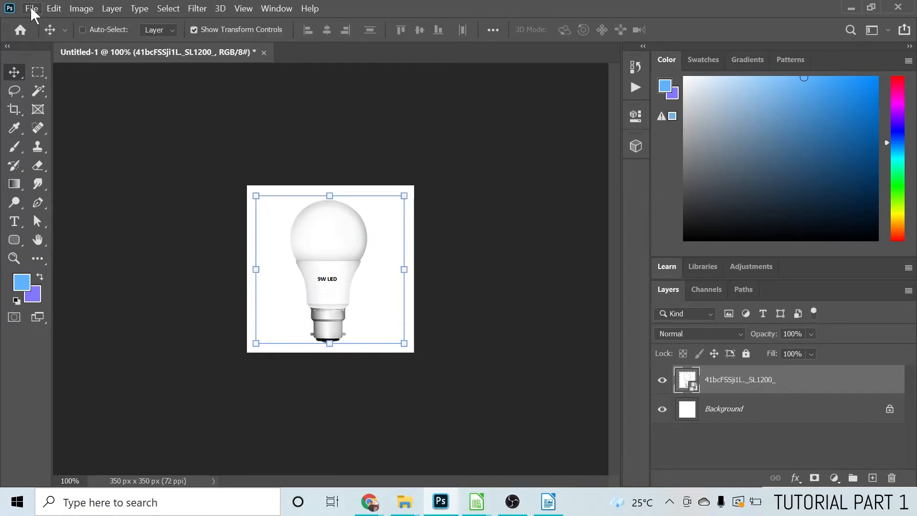
# Export the bulb picture for web as a low-quality JPEG named "led light sub category" in the images folder
pyautogui.click(31, 8)
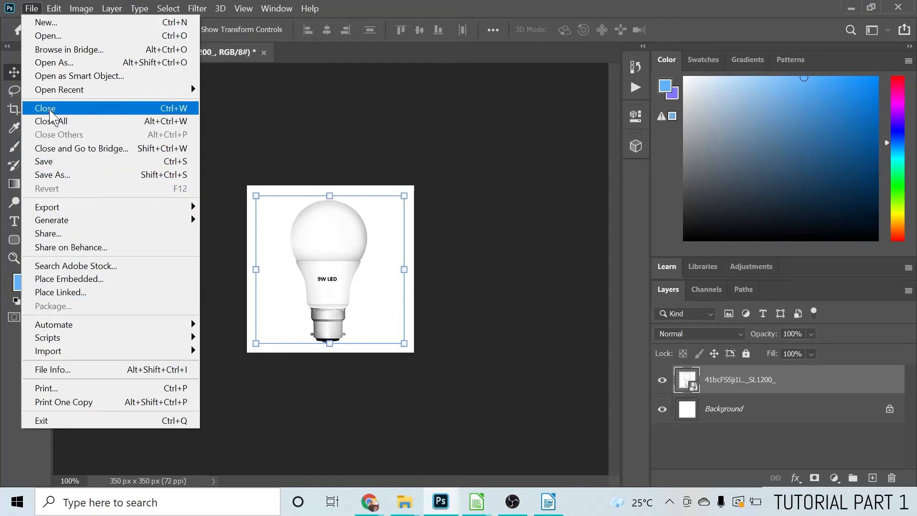
pyautogui.moveTo(82, 210)
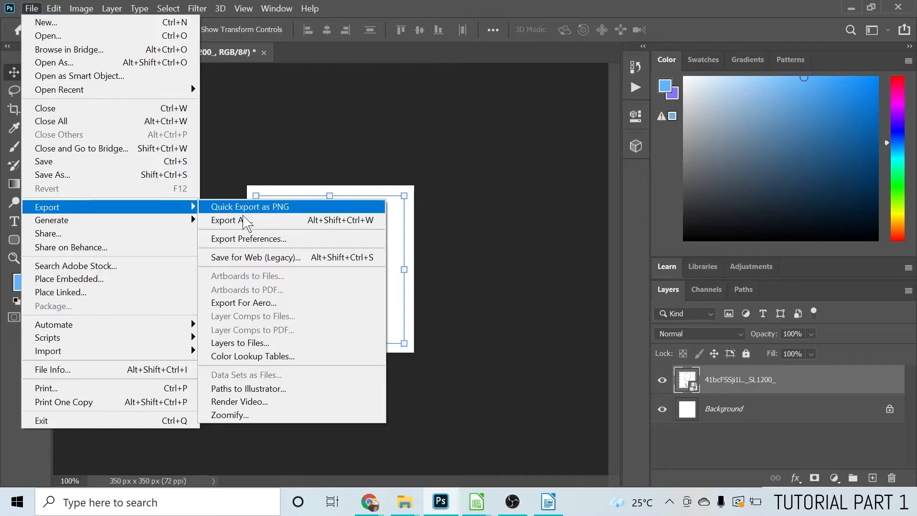
pyautogui.click(250, 258)
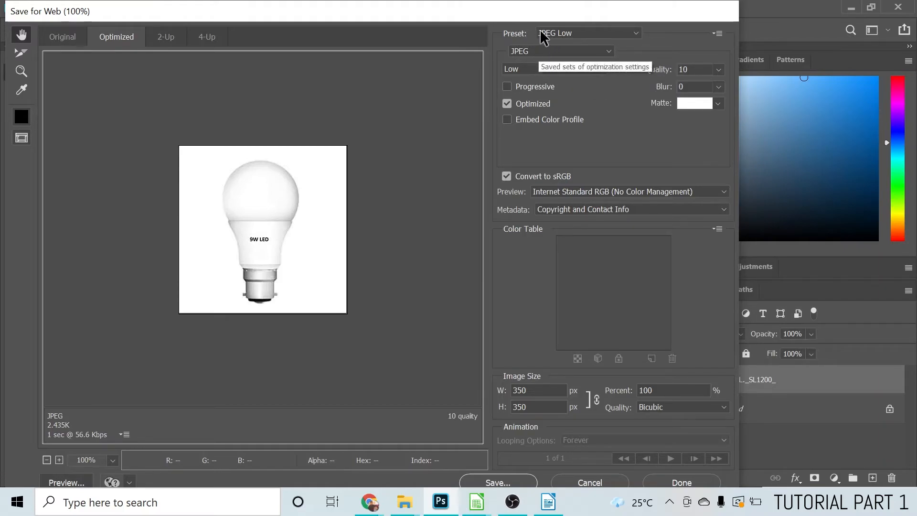
pyautogui.click(497, 482)
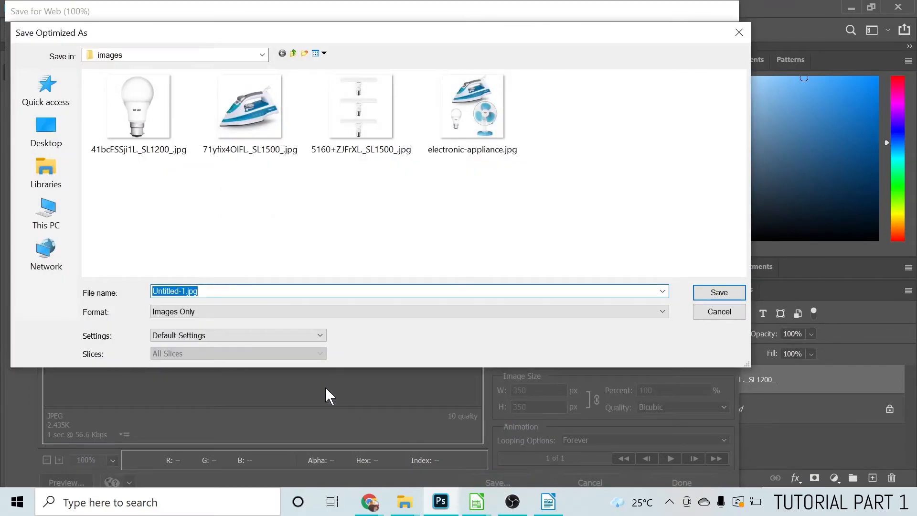
pyautogui.write('led light sub category')
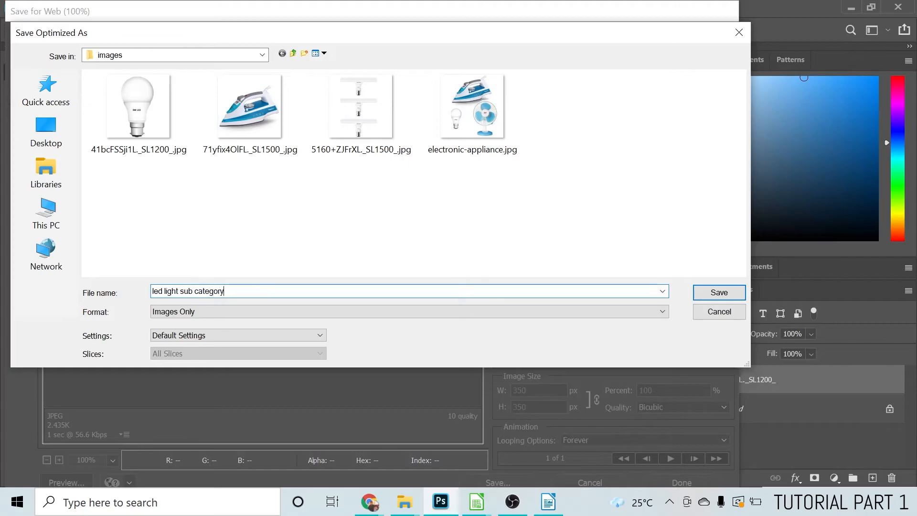
pyautogui.press('Return')
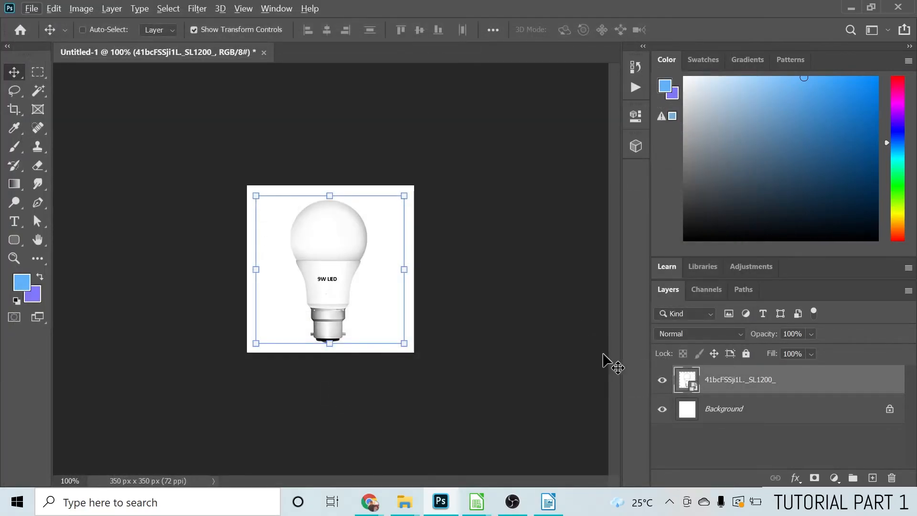
# Delete the LED bulb layer, leaving only the white background
pyautogui.click(892, 479)
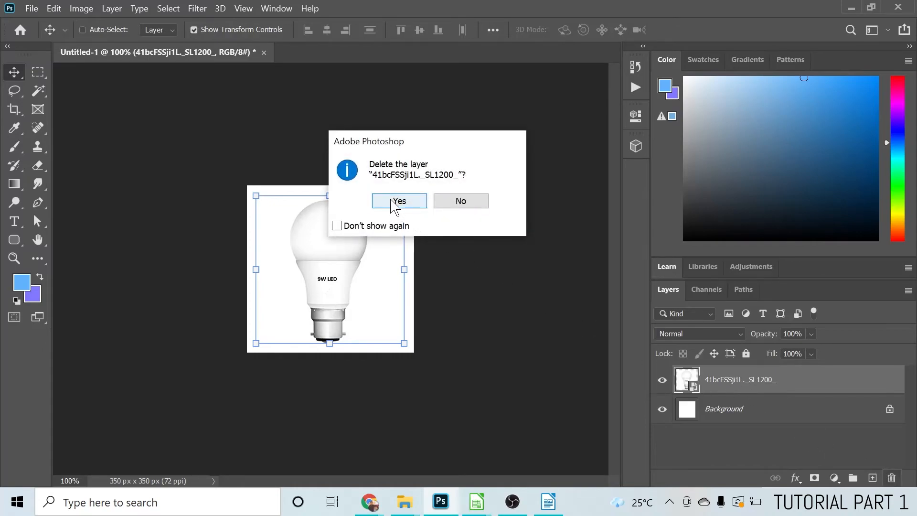
pyautogui.click(460, 201)
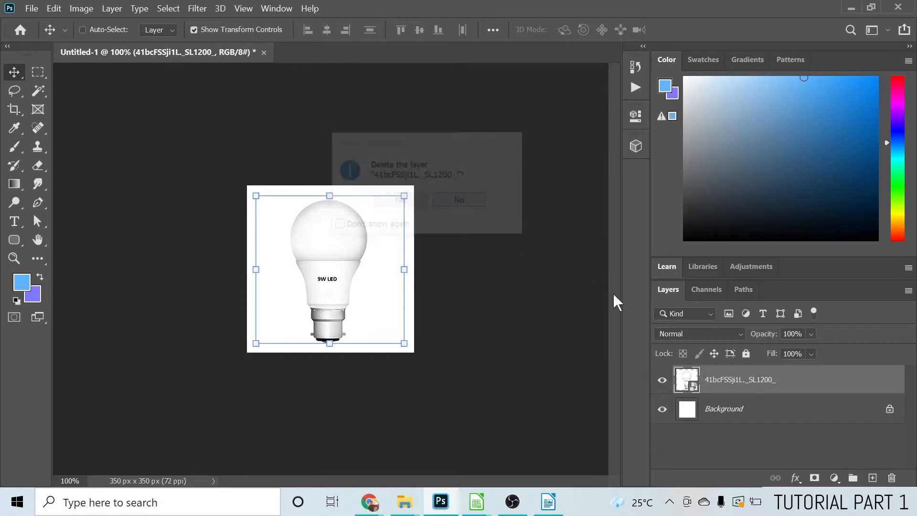
pyautogui.click(722, 414)
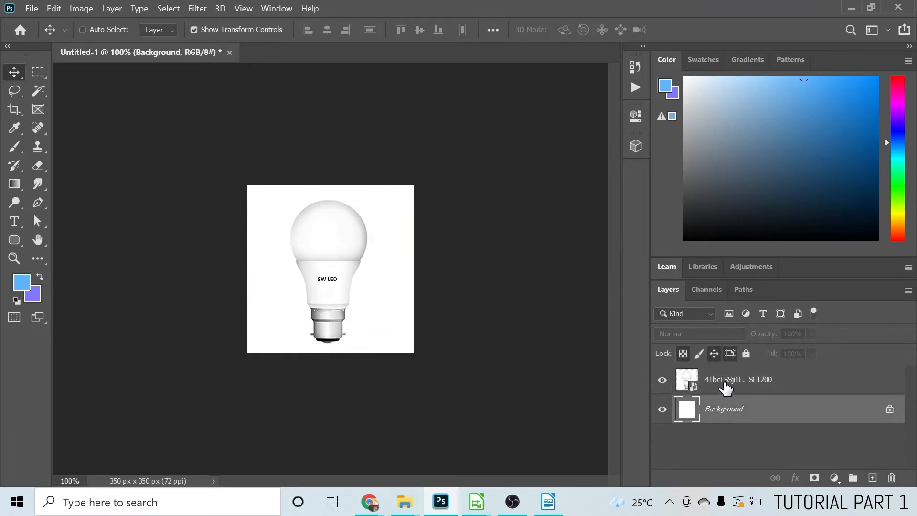
pyautogui.click(726, 388)
pyautogui.click(890, 479)
pyautogui.click(412, 200)
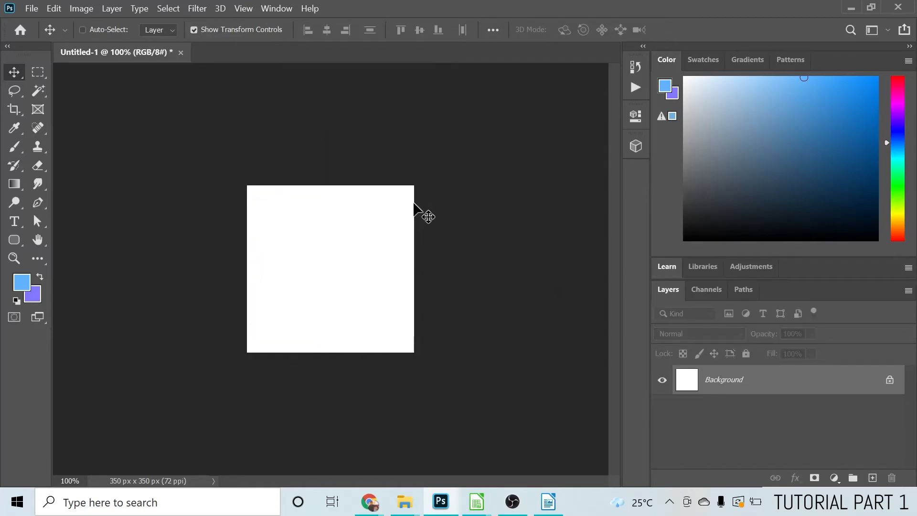
# Place the fan picture download.jfif from the images folder and enlarge it to about 143%, centred with a narrow margin
pyautogui.hotkey('alt', 'Tab')
pyautogui.moveTo(403, 119); pyautogui.dragTo(439, 296)
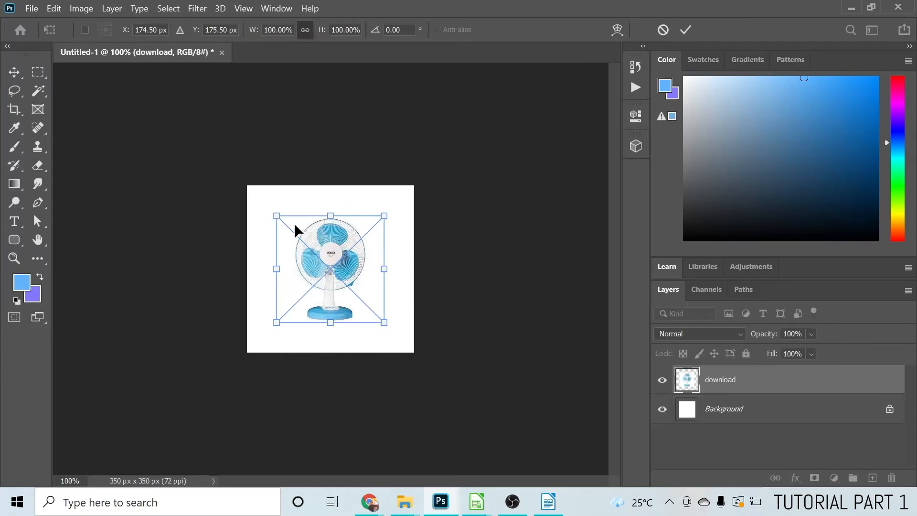
pyautogui.moveTo(384, 216); pyautogui.dragTo(407, 193)
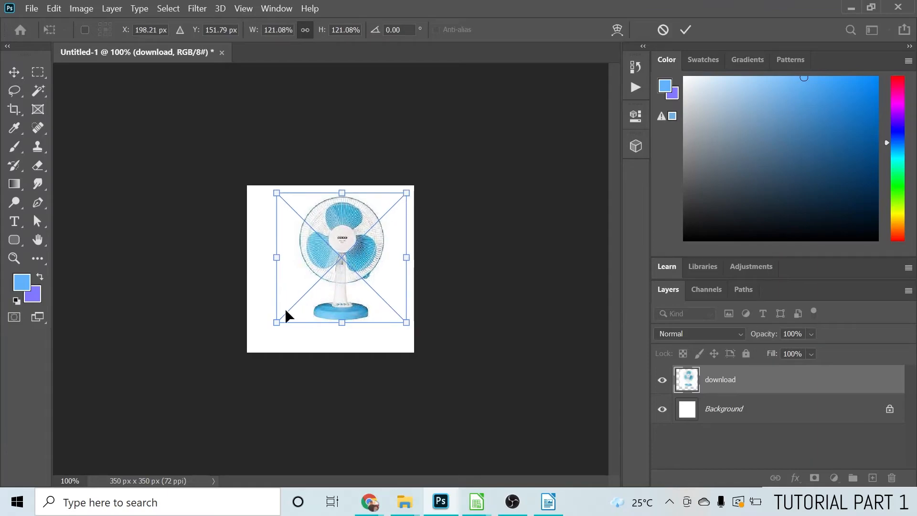
pyautogui.moveTo(277, 322); pyautogui.dragTo(255, 347)
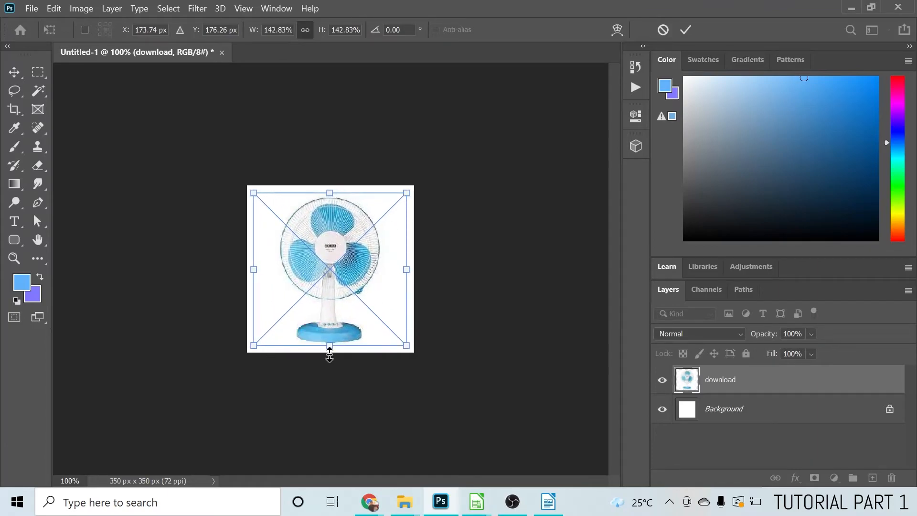
pyautogui.press('Return')
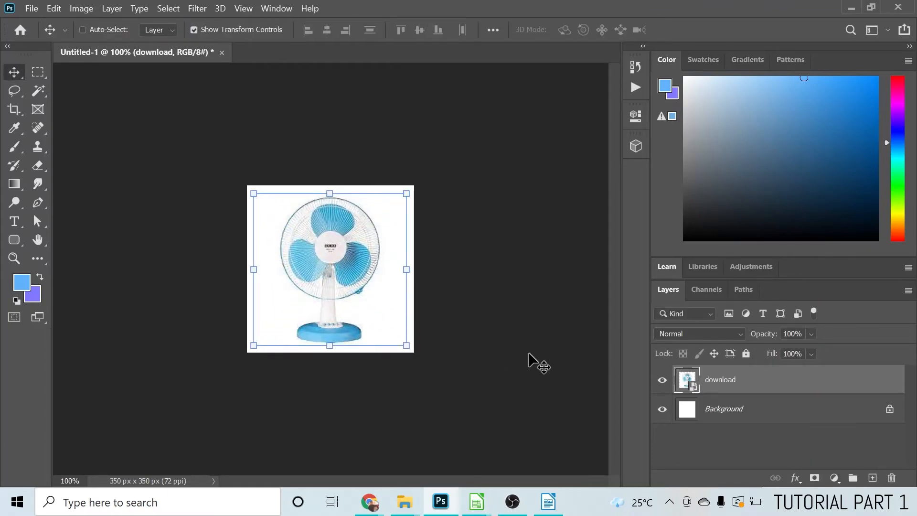
# Export the fan picture for web as a low-quality JPEG named "fan sub category" in the images folder
pyautogui.click(32, 5)
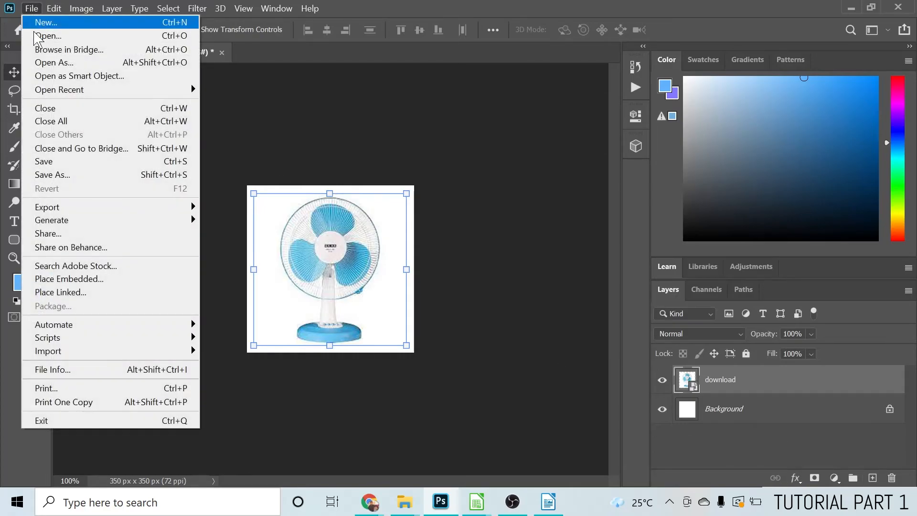
pyautogui.moveTo(38, 209)
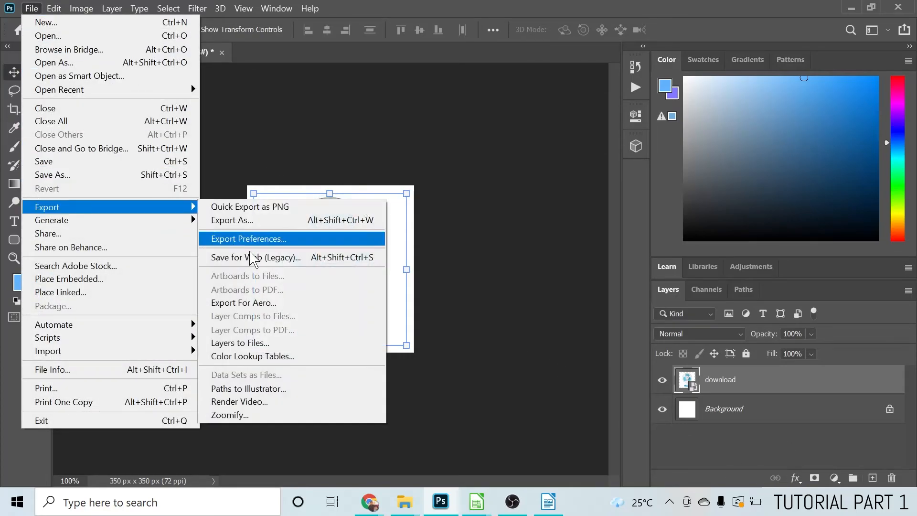
pyautogui.click(268, 259)
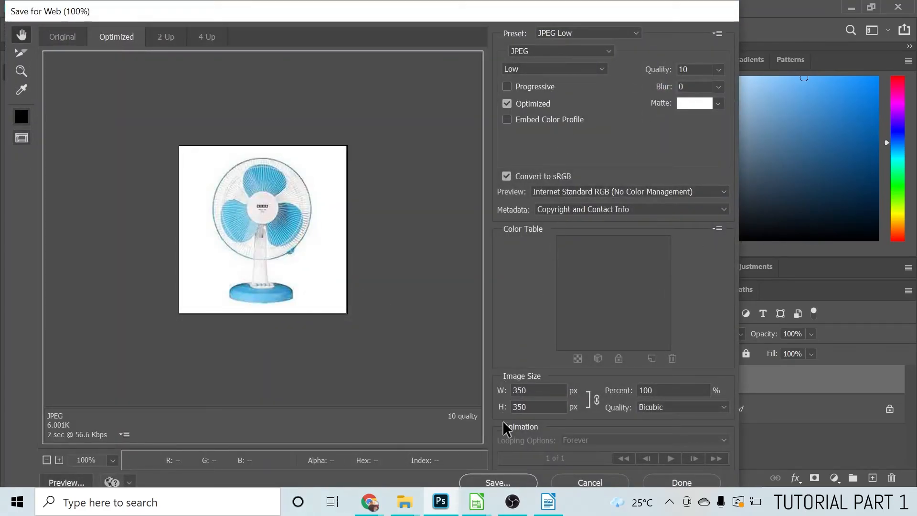
pyautogui.click(497, 482)
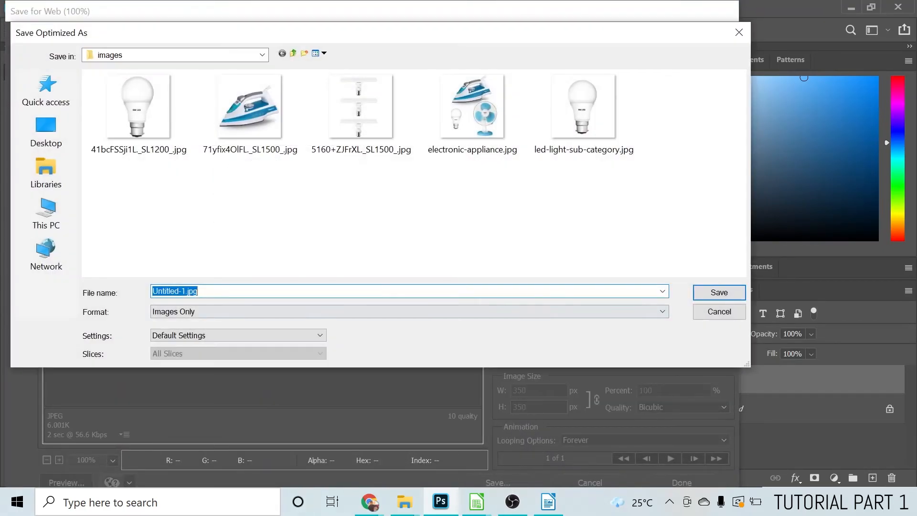
pyautogui.write('fan sub category')
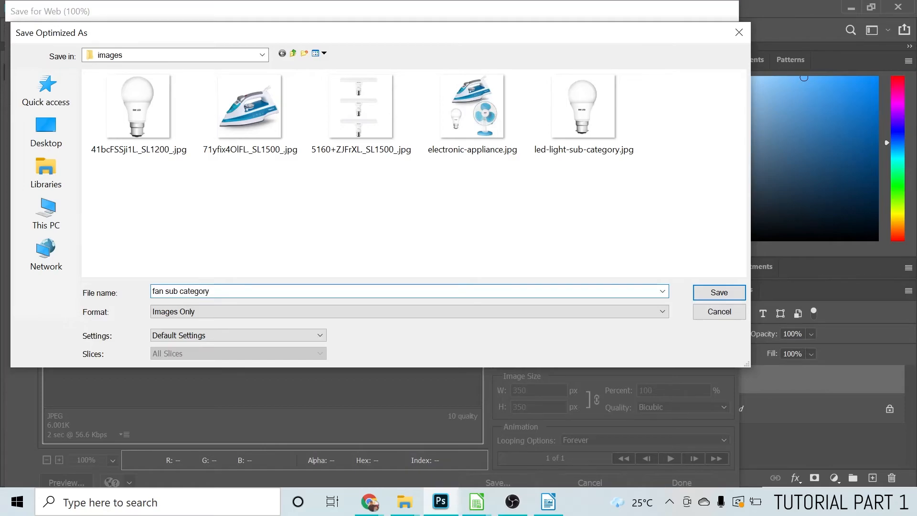
pyautogui.press('Return')
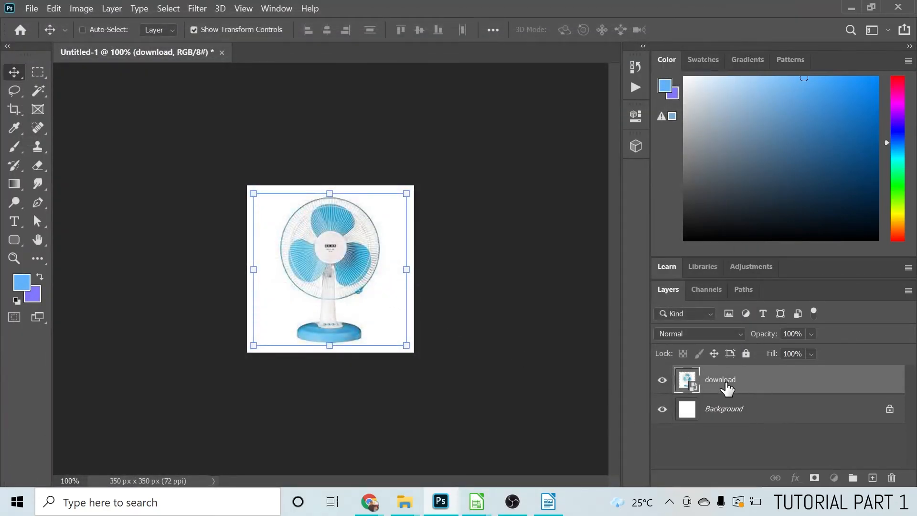
# Replace the fan layer with the iron picture 71yfix4OlFL._SL1500_.jpg, scaled down slightly to leave a margin inside the canvas
pyautogui.click(892, 477)
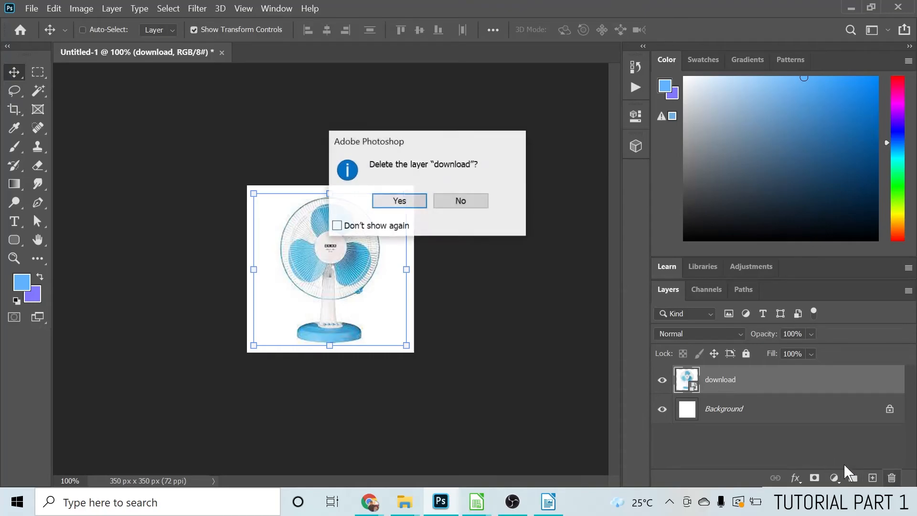
pyautogui.click(424, 204)
pyautogui.hotkey('alt', 'Tab')
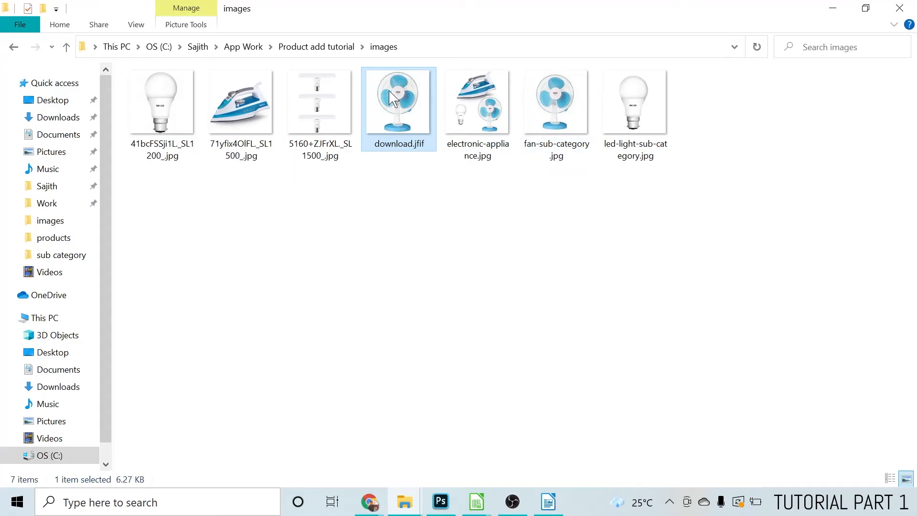
pyautogui.moveTo(239, 160); pyautogui.dragTo(342, 285)
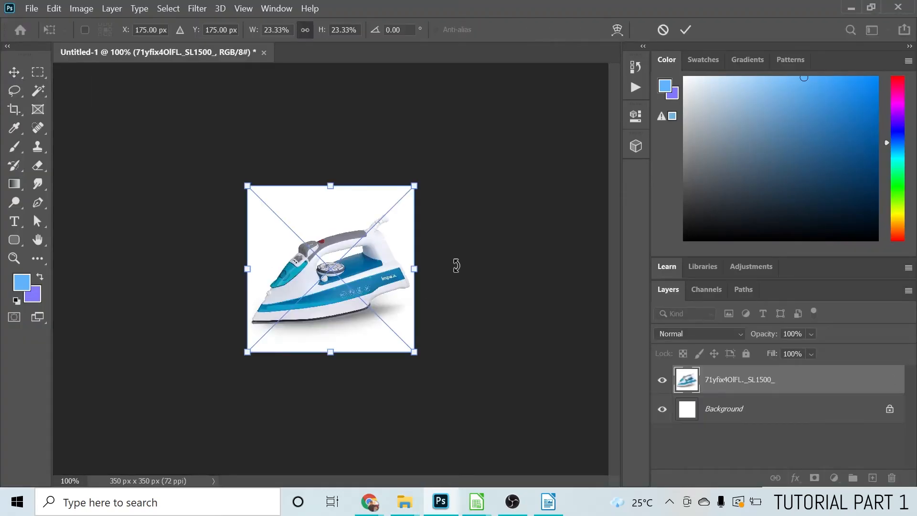
pyautogui.moveTo(422, 186); pyautogui.dragTo(407, 192)
pyautogui.moveTo(248, 352); pyautogui.dragTo(256, 344)
pyautogui.press('Return')
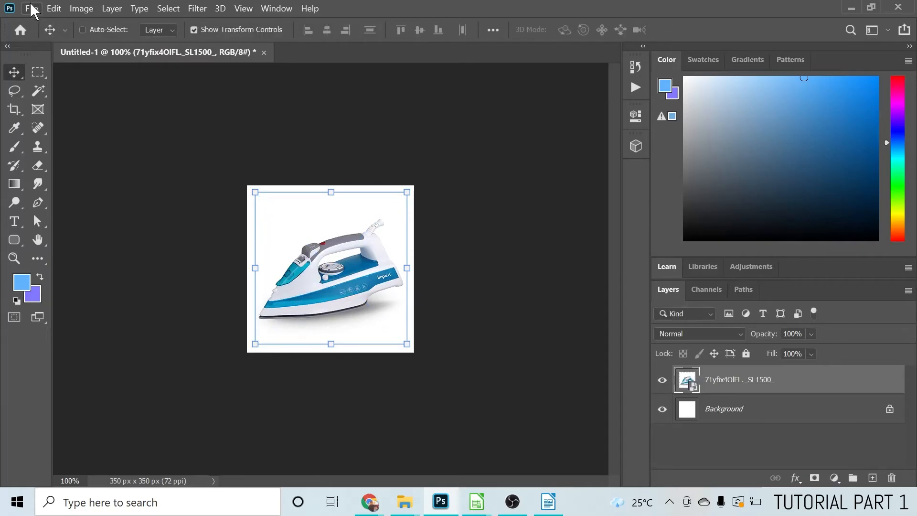
# Export the iron picture for web as a low-quality JPEG named "iron box sub category" in the images folder
pyautogui.click(31, 8)
pyautogui.moveTo(83, 208)
pyautogui.click(283, 257)
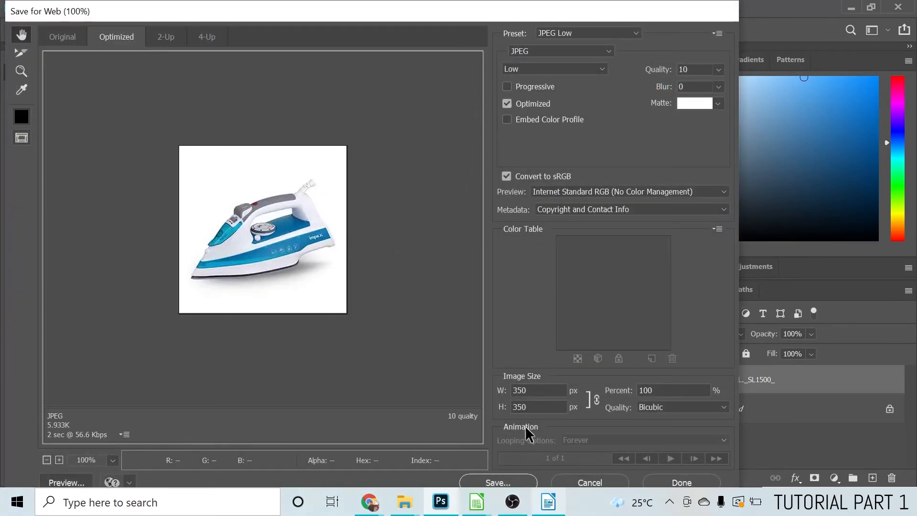
pyautogui.click(492, 482)
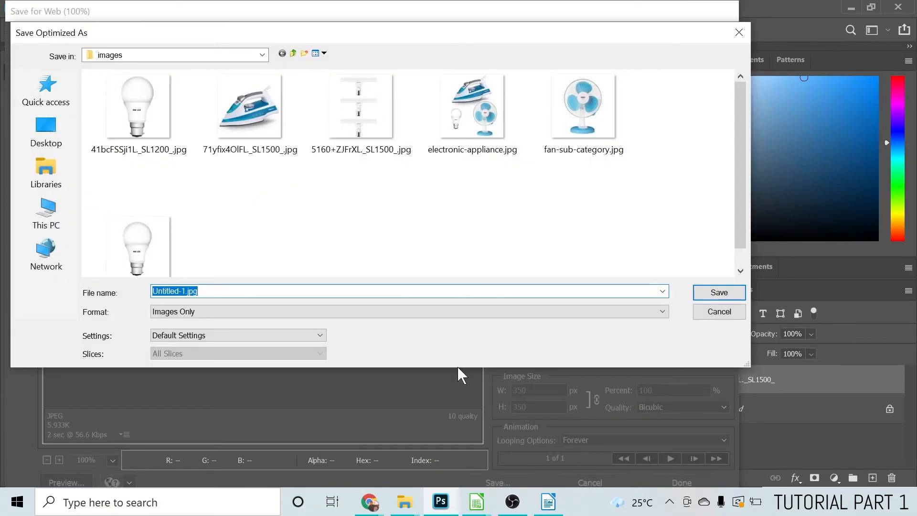
pyautogui.write('iron box sub category')
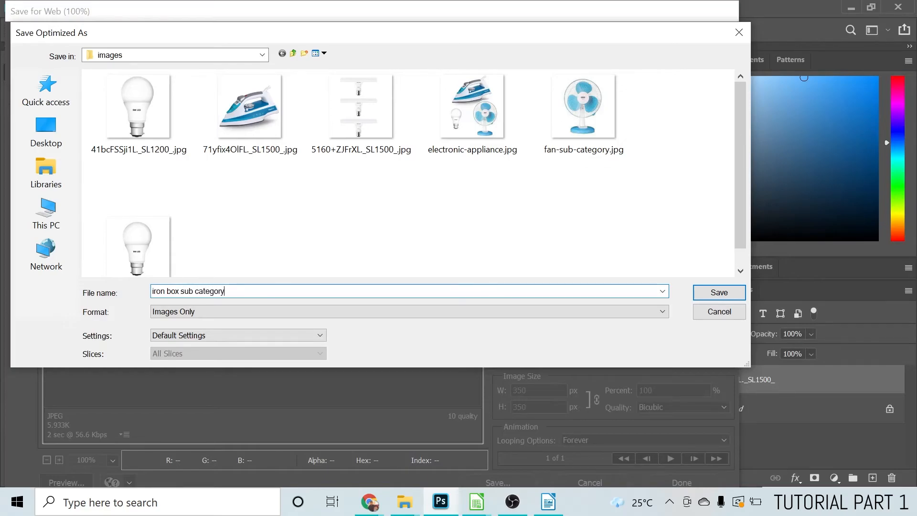
pyautogui.press('Return')
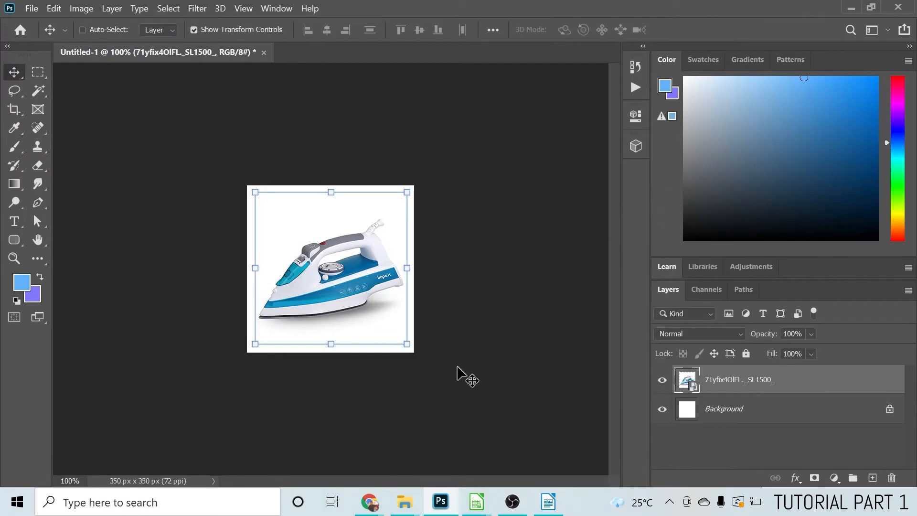
# Switch to the DeliveryApp demo admin in Chrome and open a blank form for adding a new sub category
pyautogui.click(853, 8)
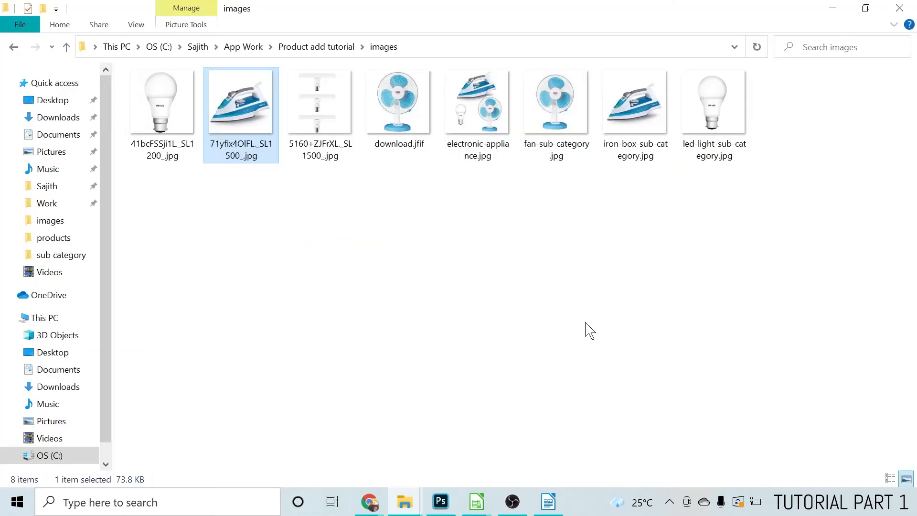
pyautogui.moveTo(377, 507)
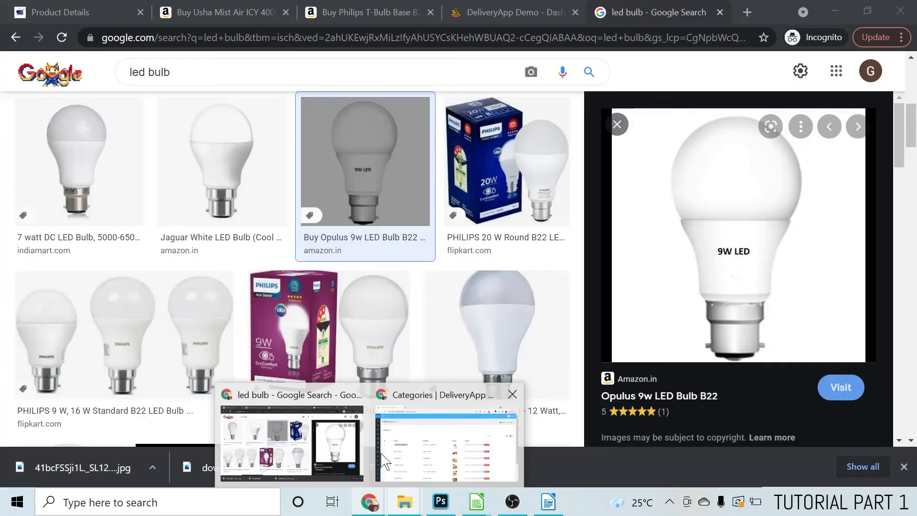
pyautogui.click(444, 430)
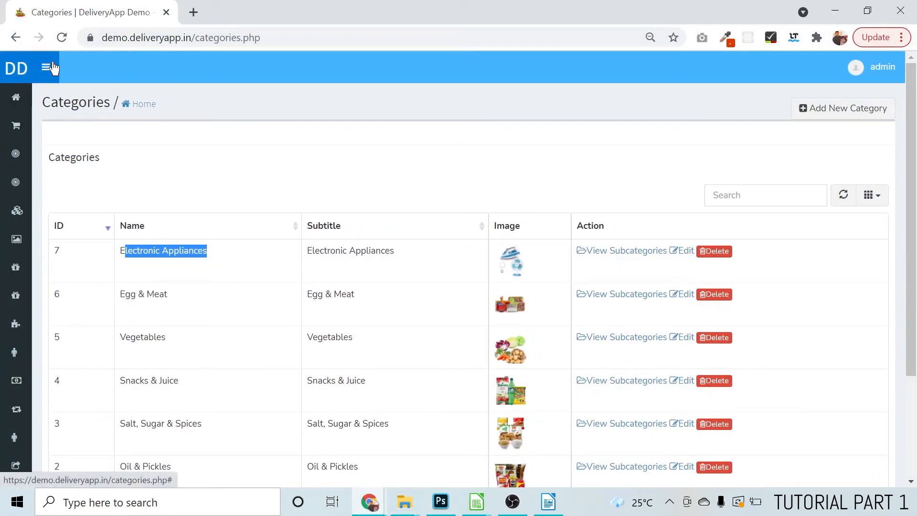
pyautogui.moveTo(53, 91)
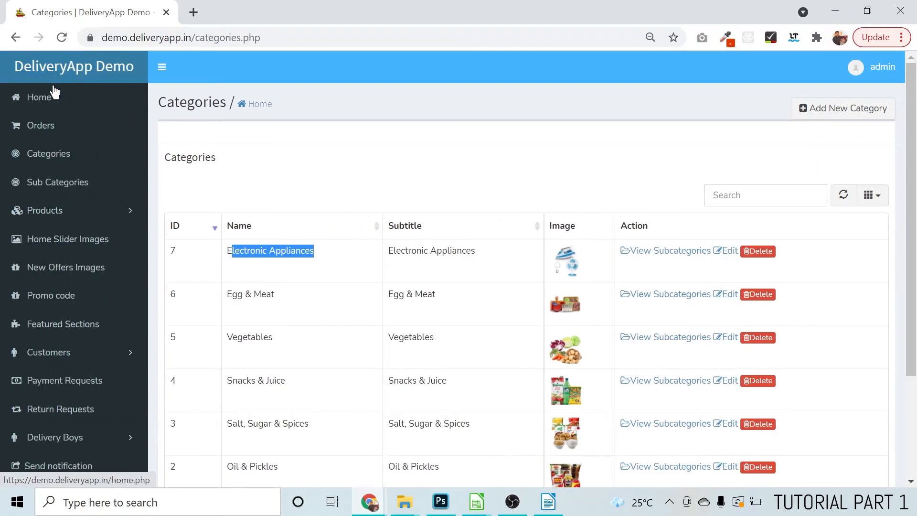
pyautogui.click(53, 185)
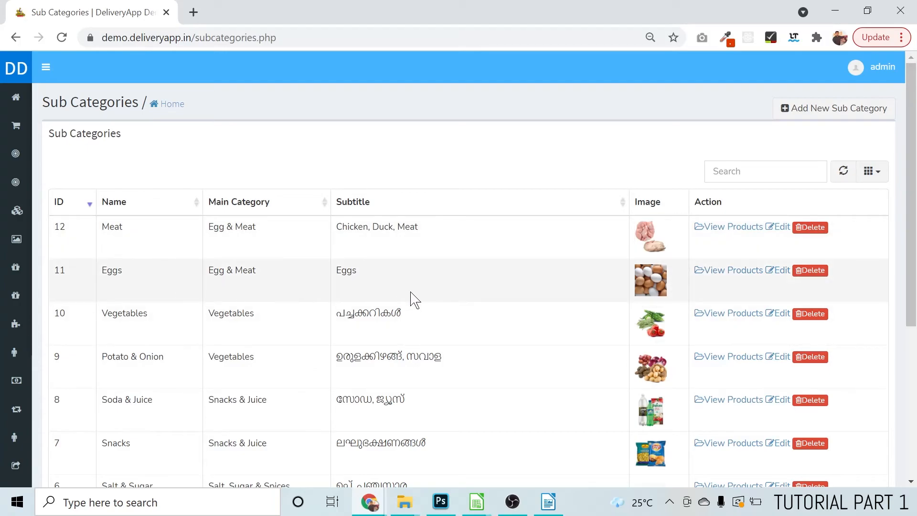
pyautogui.click(837, 116)
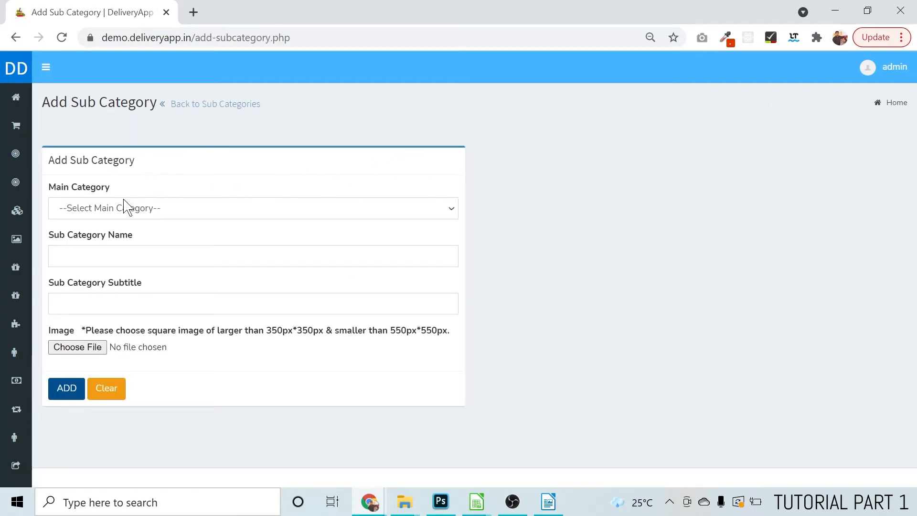
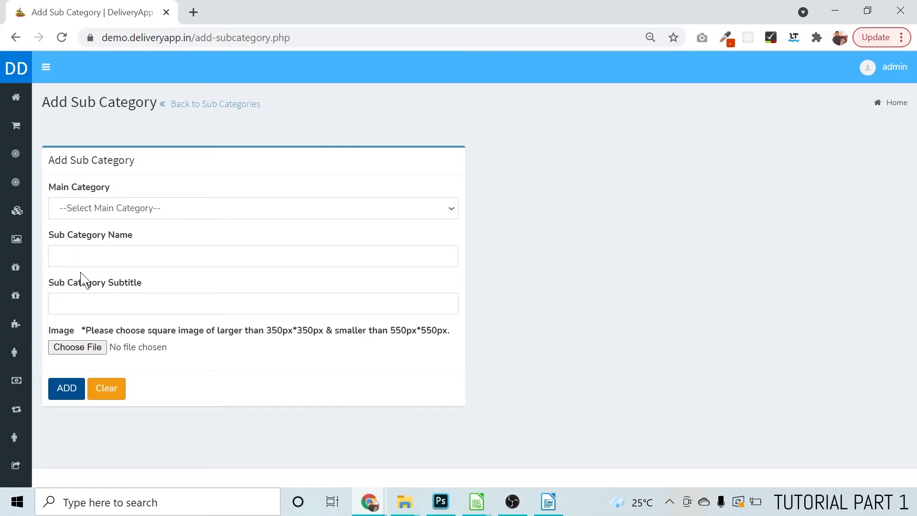
# Choose Electronic Appliances as the main category and fill the sub category name and subtitle with "Iron Box" copied from the LibreOffice Calc product sheet
pyautogui.click(130, 216)
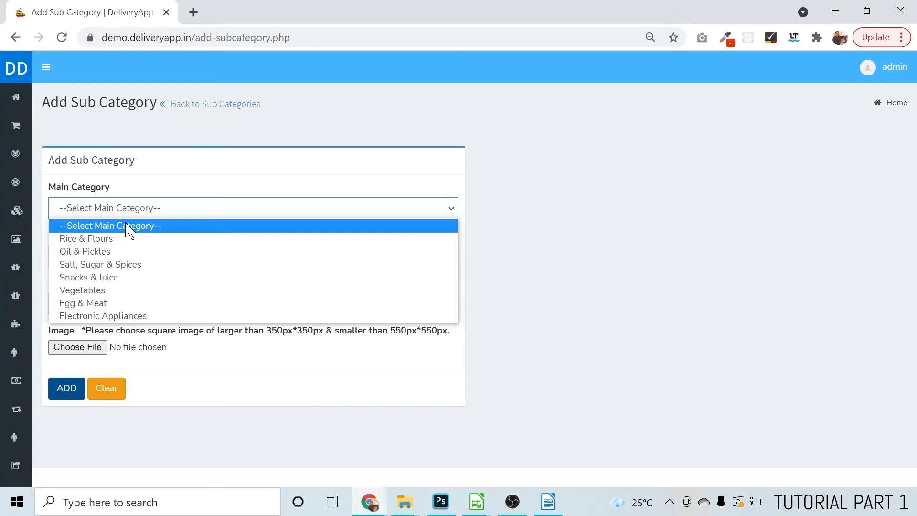
pyautogui.click(130, 316)
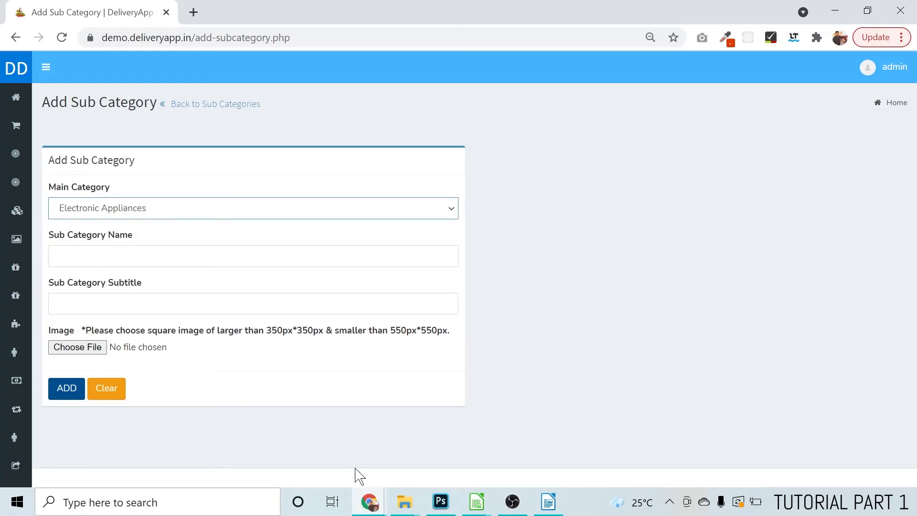
pyautogui.moveTo(475, 502)
pyautogui.click(437, 453)
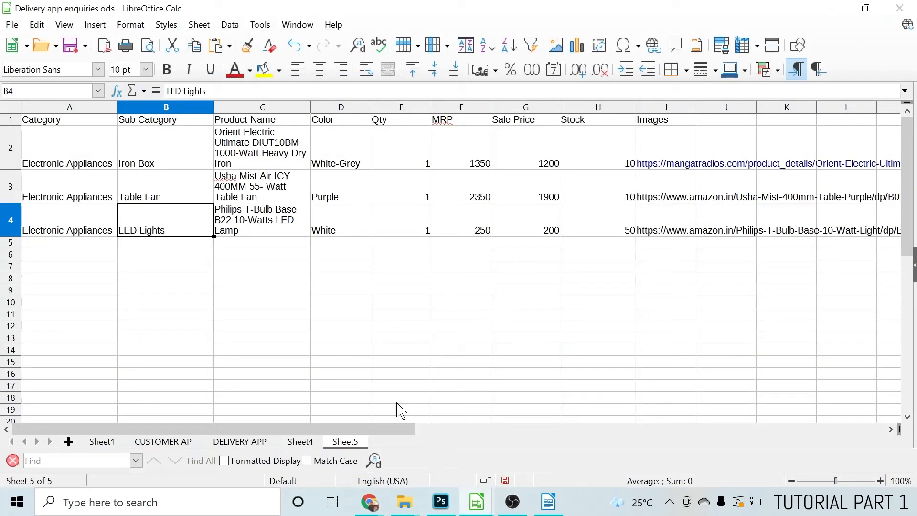
pyautogui.click(159, 165)
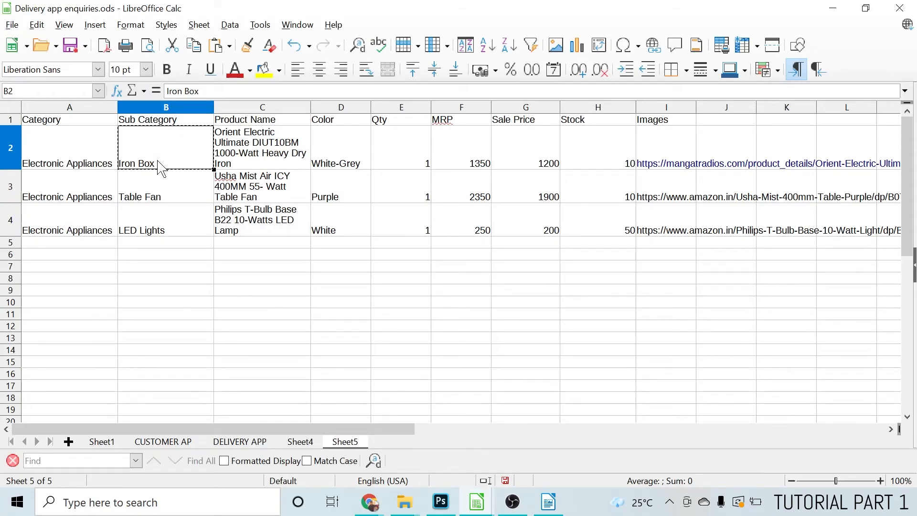
pyautogui.hotkey('alt', 'Tab')
pyautogui.click(143, 256)
pyautogui.write('Iron Box')
pyautogui.press('Tab')
pyautogui.write('Iron Box')
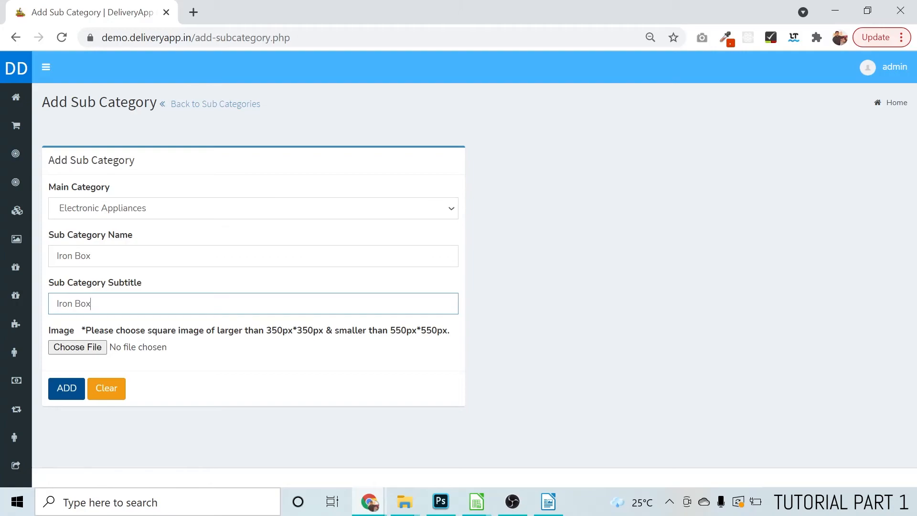
# Search Google for "google translate" in a new browser tab, keeping the sub category form open
pyautogui.click(92, 256)
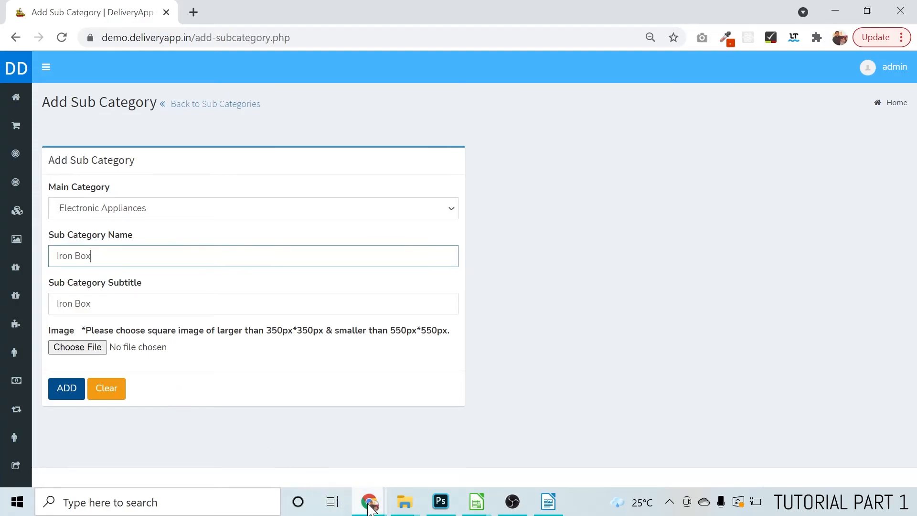
pyautogui.moveTo(372, 508)
pyautogui.click(193, 12)
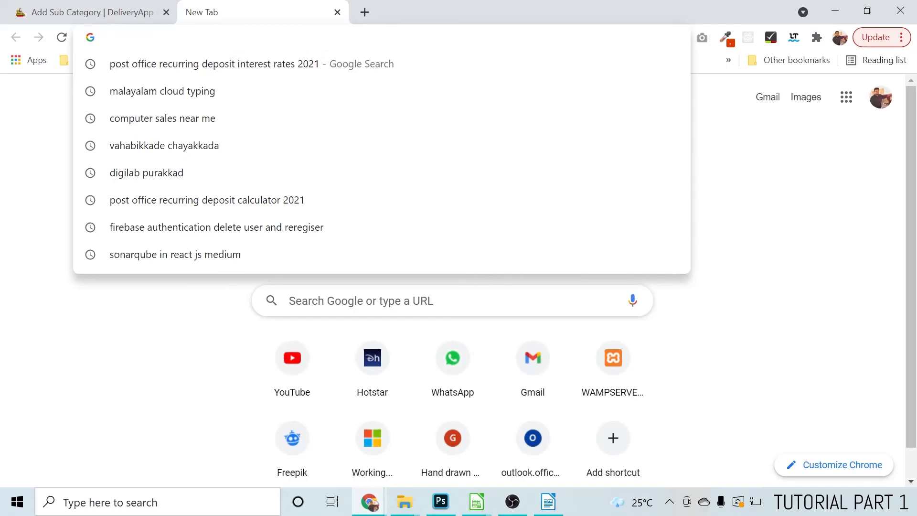
pyautogui.write('google tr')
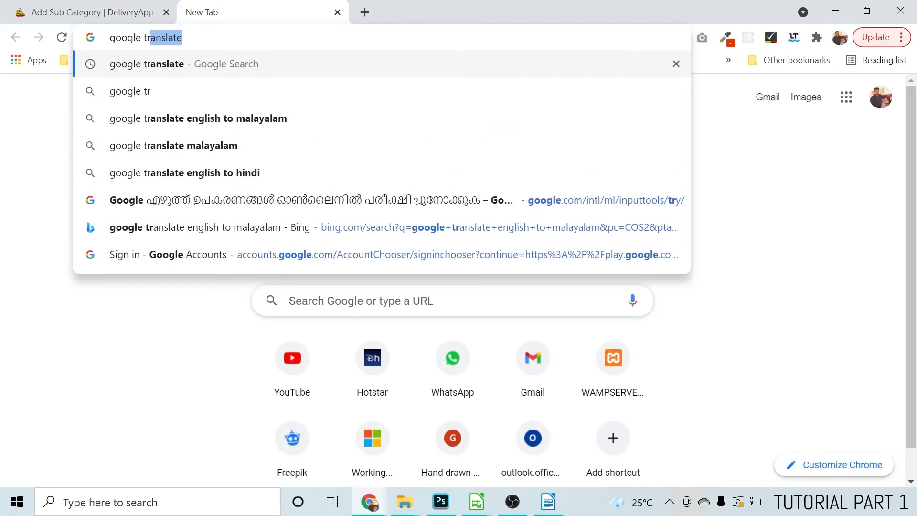
pyautogui.press('Return')
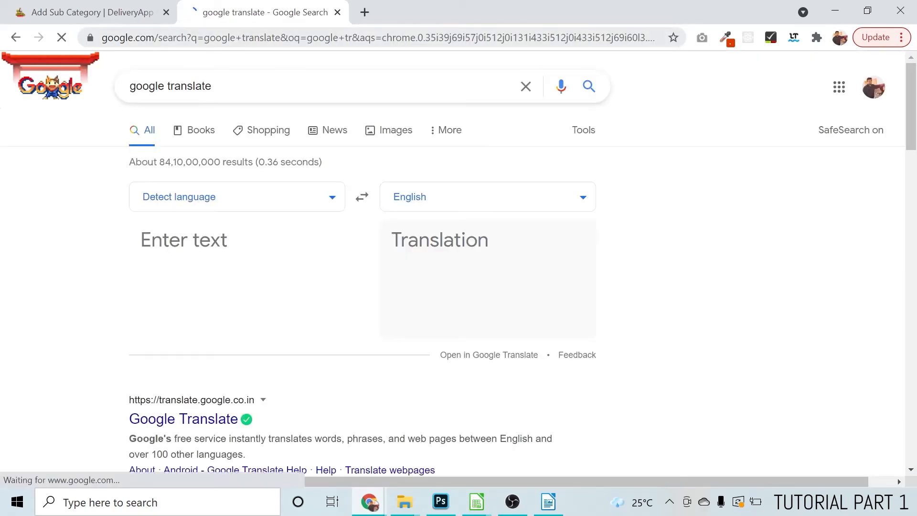
# Translate "Iron Box" into Malayalam in the Google Translate box and check the translated wording
pyautogui.click(160, 261)
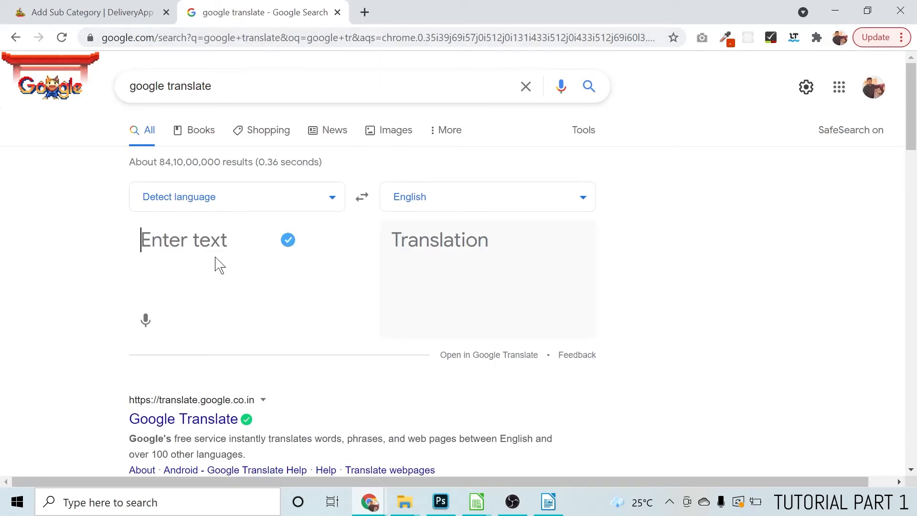
pyautogui.write('Iron Box')
pyautogui.press('BackSpace')
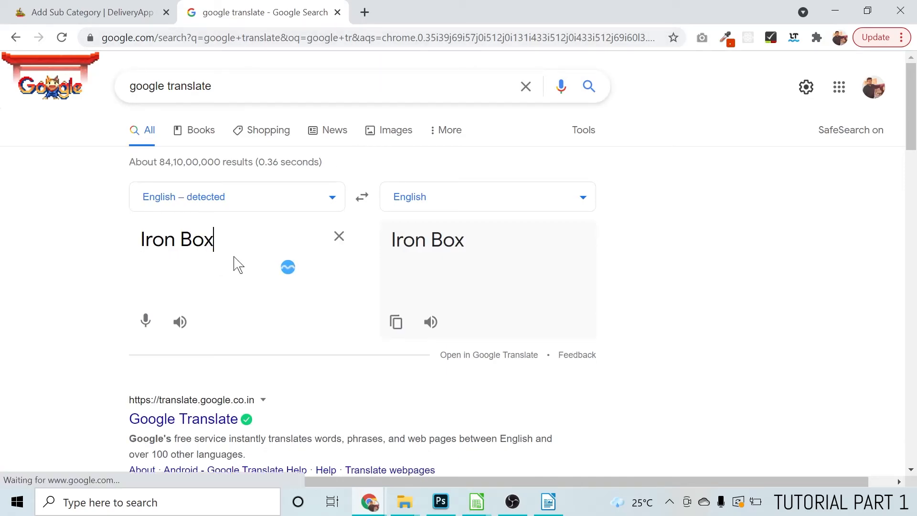
pyautogui.click(228, 191)
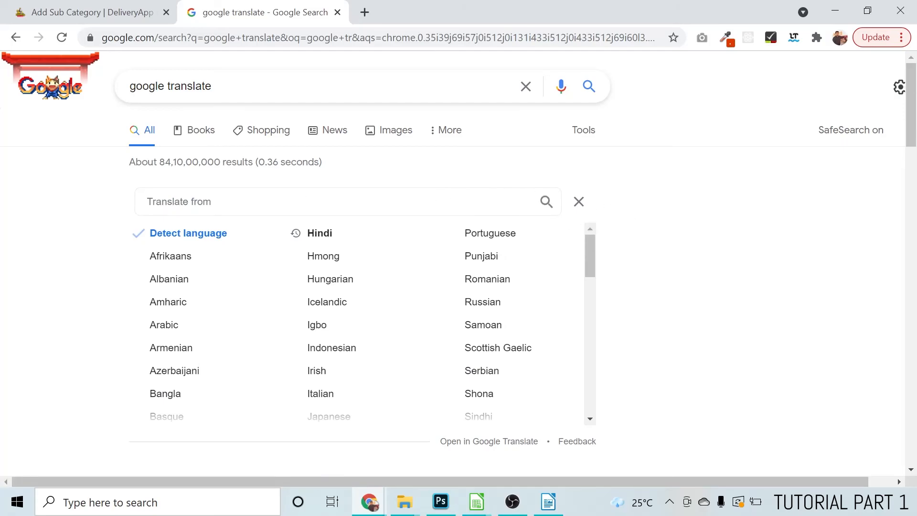
pyautogui.click(586, 204)
pyautogui.click(467, 209)
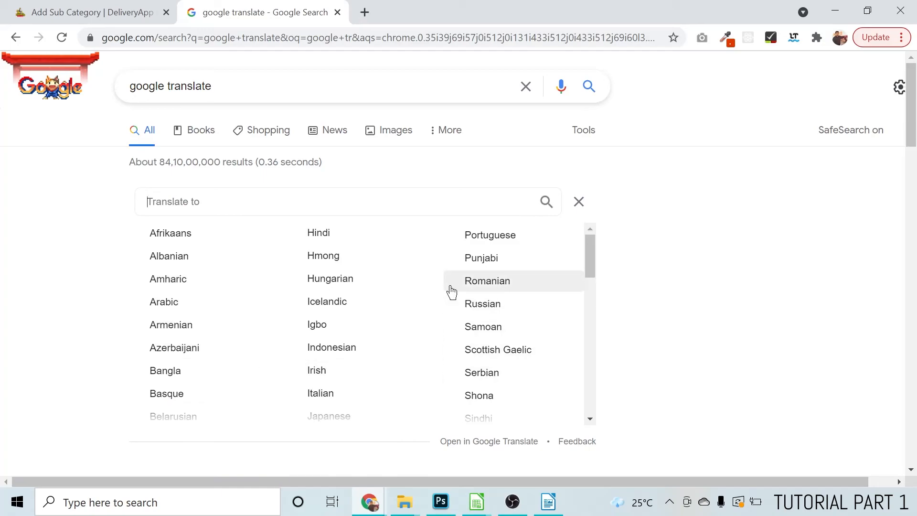
pyautogui.write('malay')
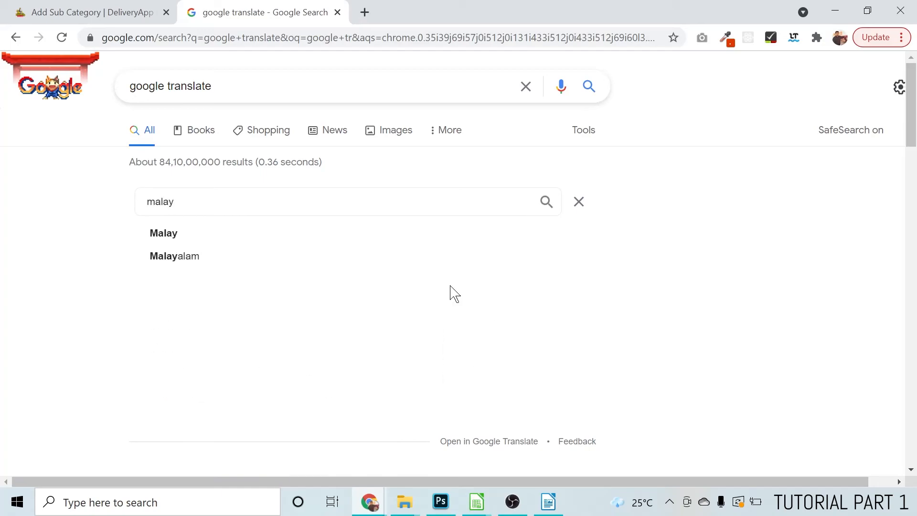
pyautogui.click(168, 256)
pyautogui.moveTo(573, 242); pyautogui.dragTo(386, 239)
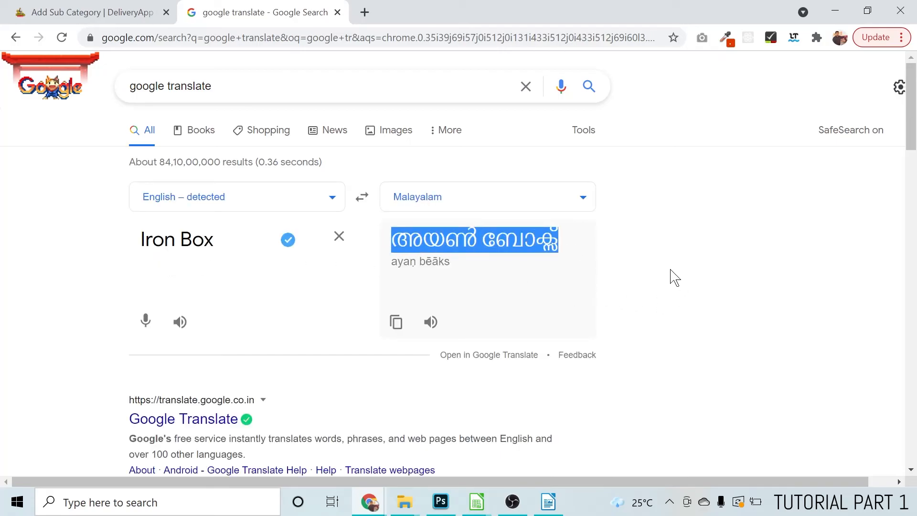
pyautogui.click(622, 269)
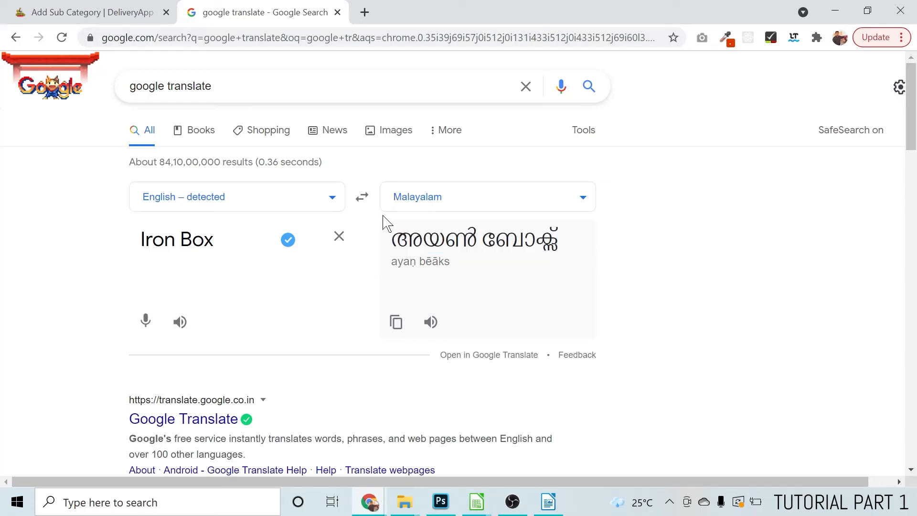
# Search for "google cloud writing malayalam" in another new tab and open the Malayalam Google Input Tools online page
pyautogui.click(366, 14)
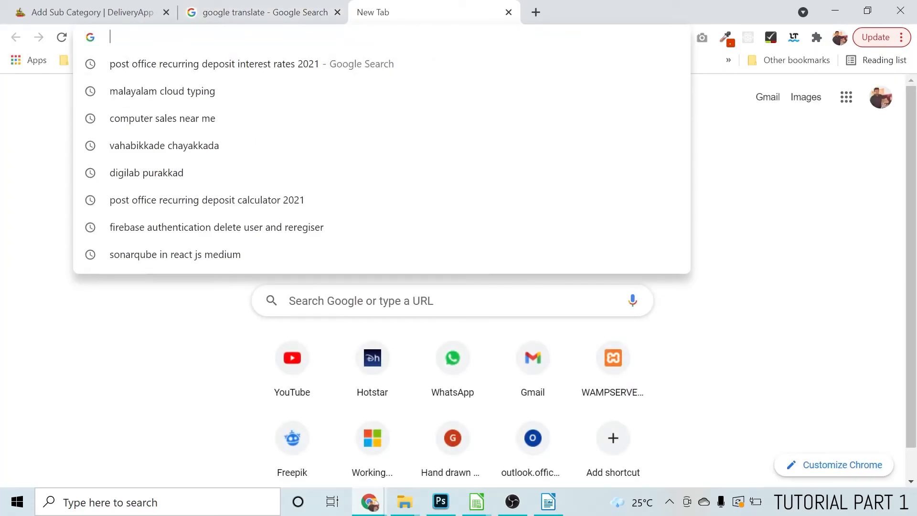
pyautogui.write('goo')
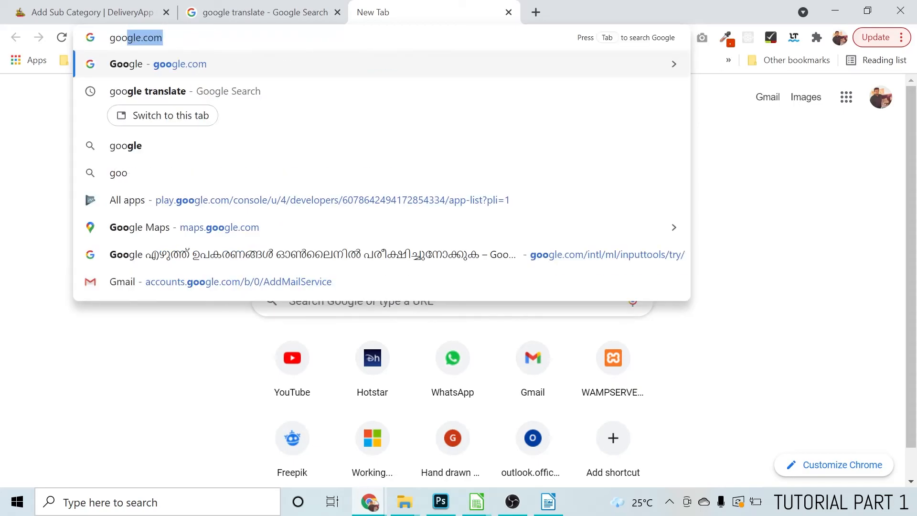
pyautogui.write('le cloud wri')
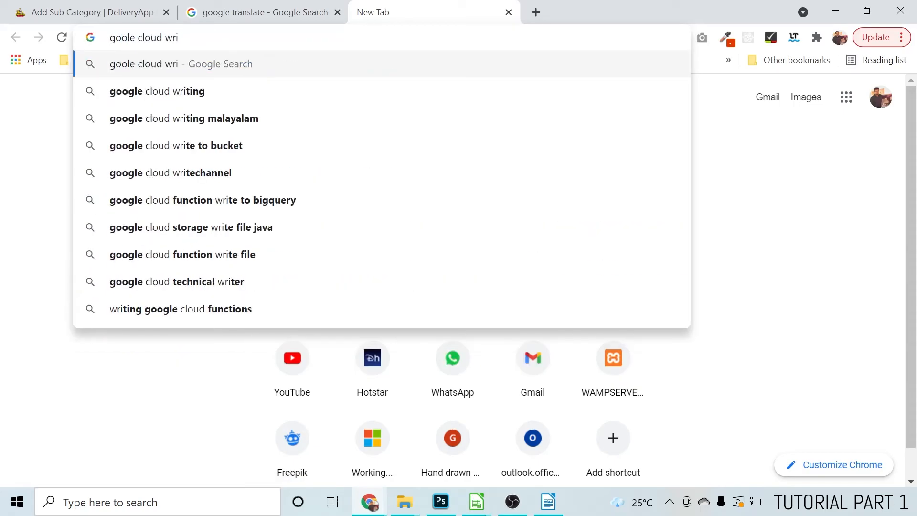
pyautogui.press('Down')
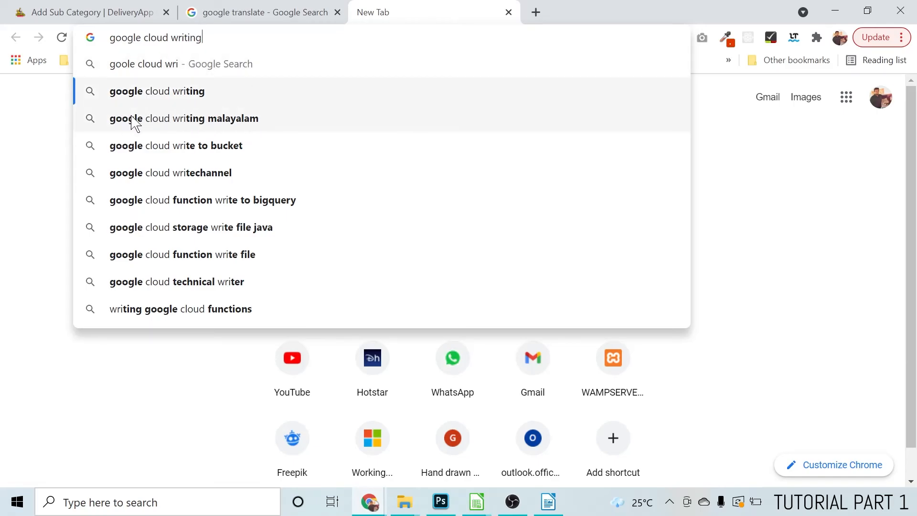
pyautogui.click(245, 125)
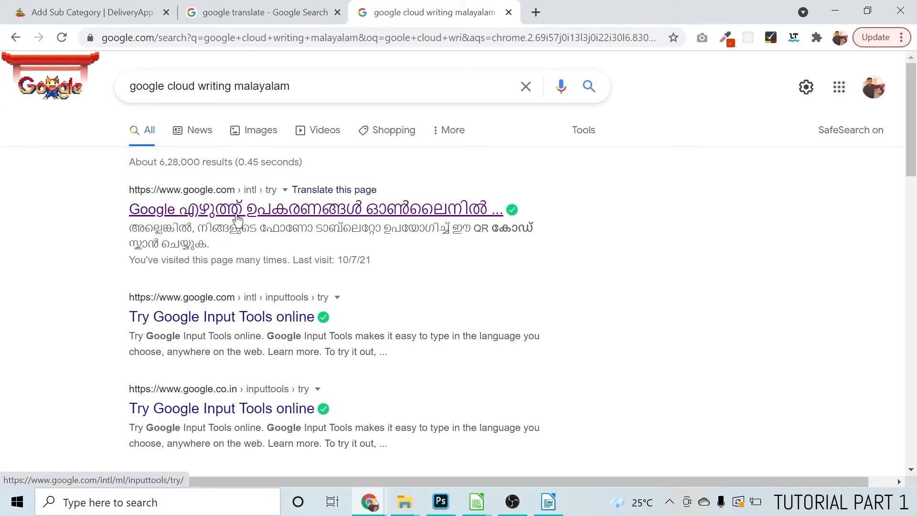
pyautogui.click(186, 212)
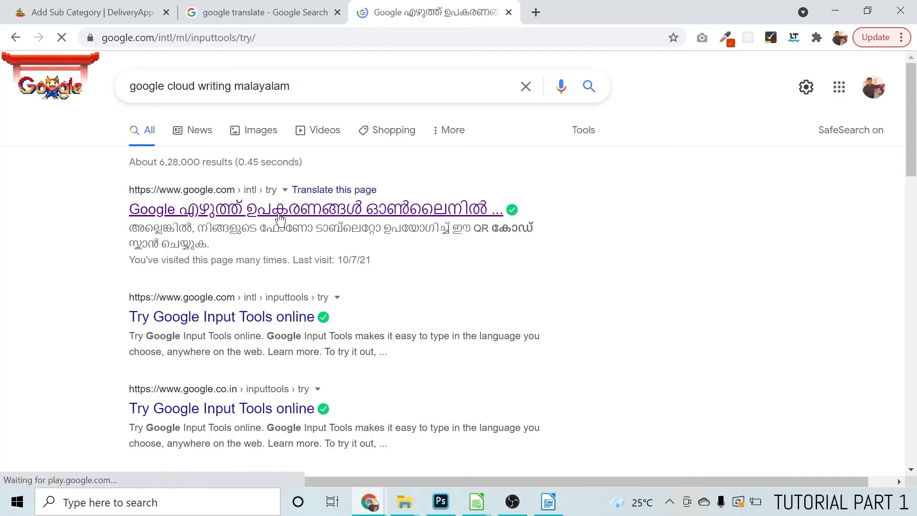
# Write "തേപ്പു പെട്ടി" in the Malayalam input editor by transliterating "theppu petti", and select all of it for copying
pyautogui.scroll(-1, 371, 242)
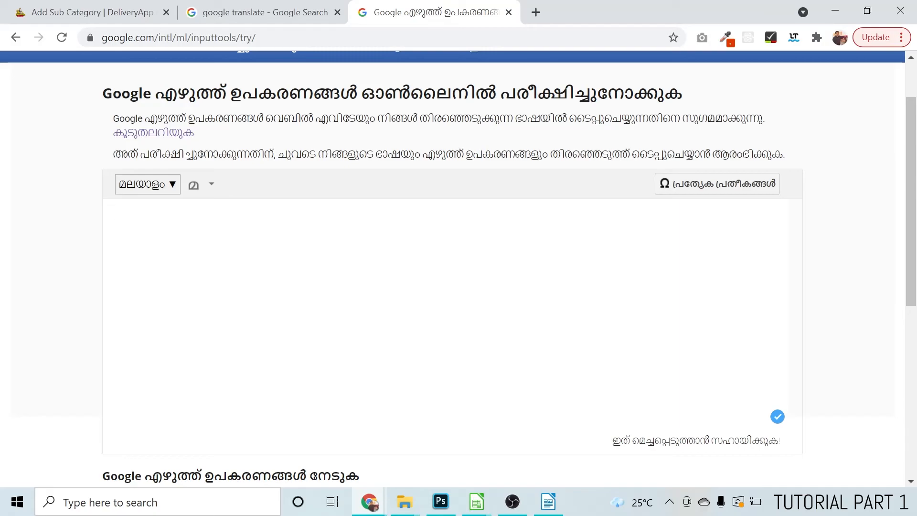
pyautogui.write('theppu')
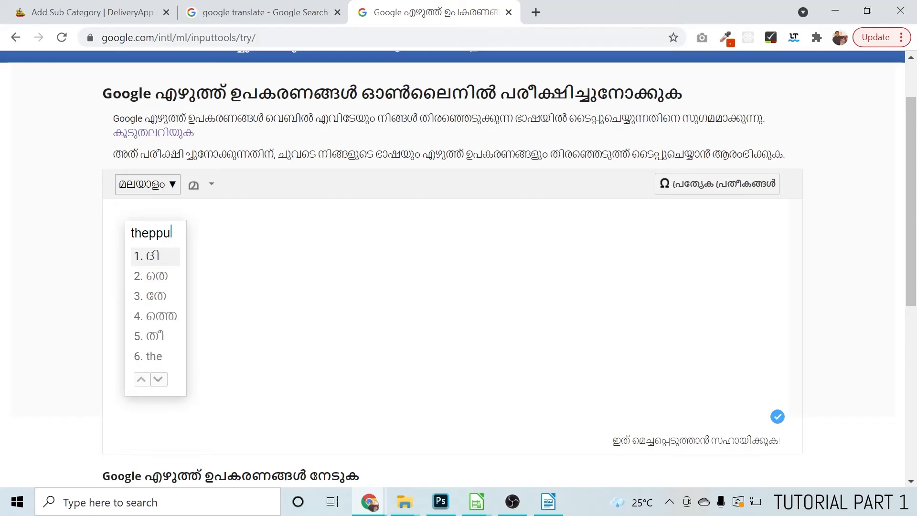
pyautogui.press('space')
pyautogui.write('pedd')
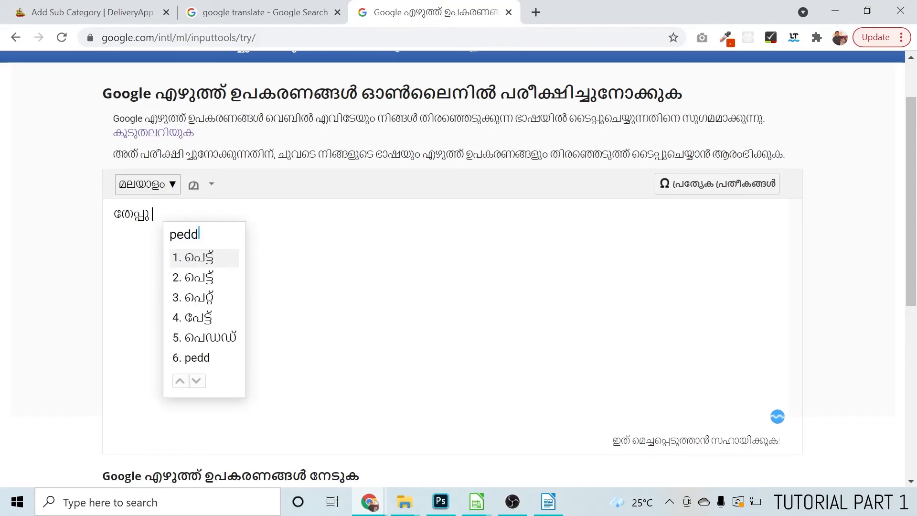
pyautogui.press('BackSpace')
pyautogui.press('BackSpace')
pyautogui.write('tti')
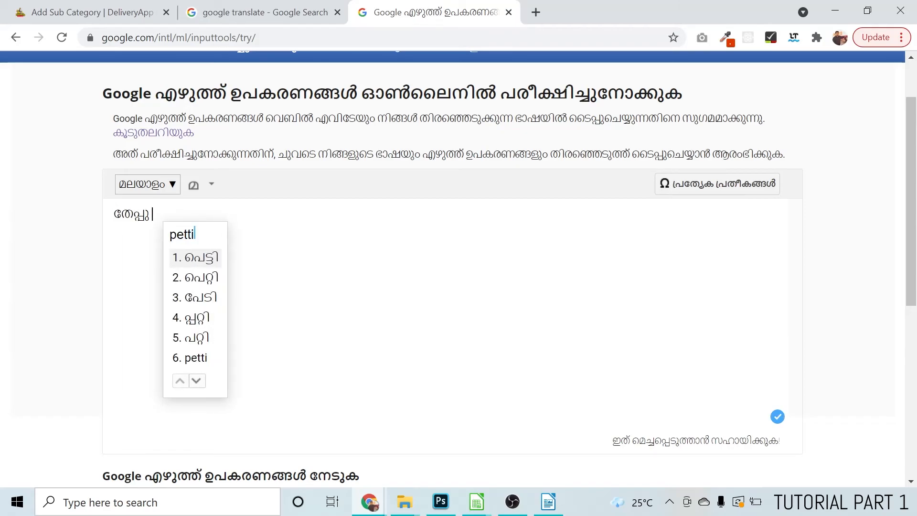
pyautogui.press('space')
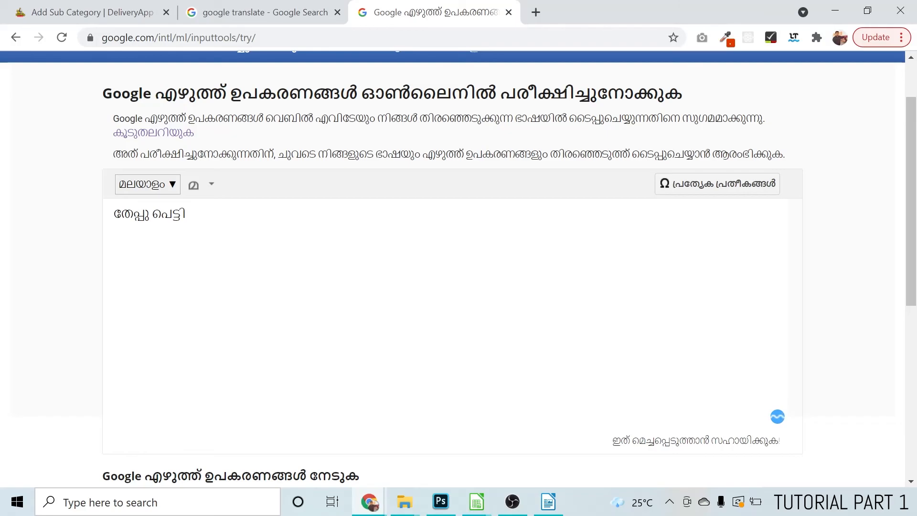
pyautogui.hotkey('ctrl', 'a')
pyautogui.hotkey('ctrl', 'c')
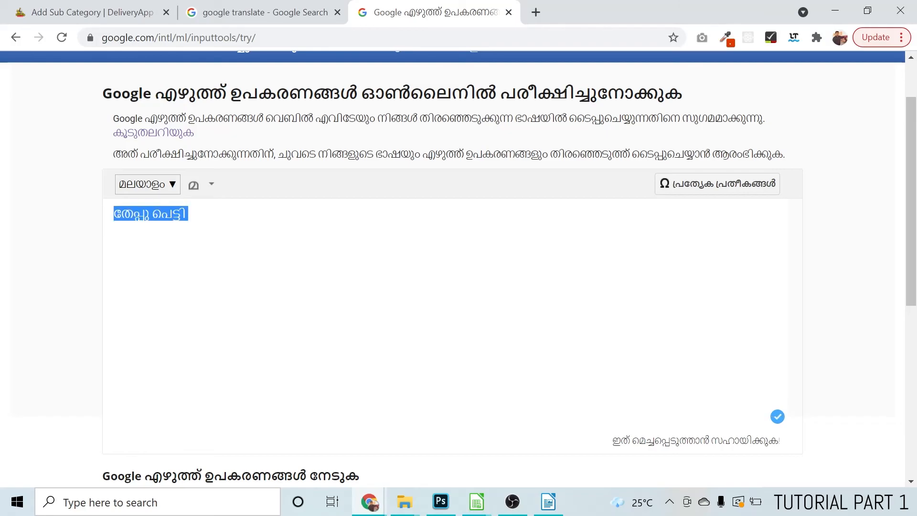
# Return to the sub category form and make both the name and the subtitle "Iron Box (തേപ്പു പെട്ടി)"
pyautogui.click(92, 22)
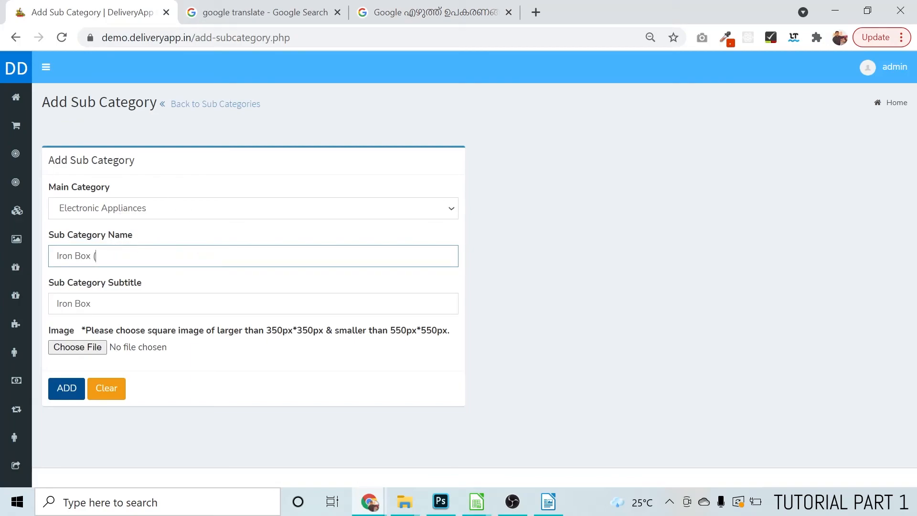
pyautogui.write('(')
pyautogui.hotkey('ctrl', 'v')
pyautogui.hotkey('ctrl', 'a')
pyautogui.hotkey('ctrl', 'c')
pyautogui.press('Tab')
pyautogui.hotkey('ctrl', 'v')
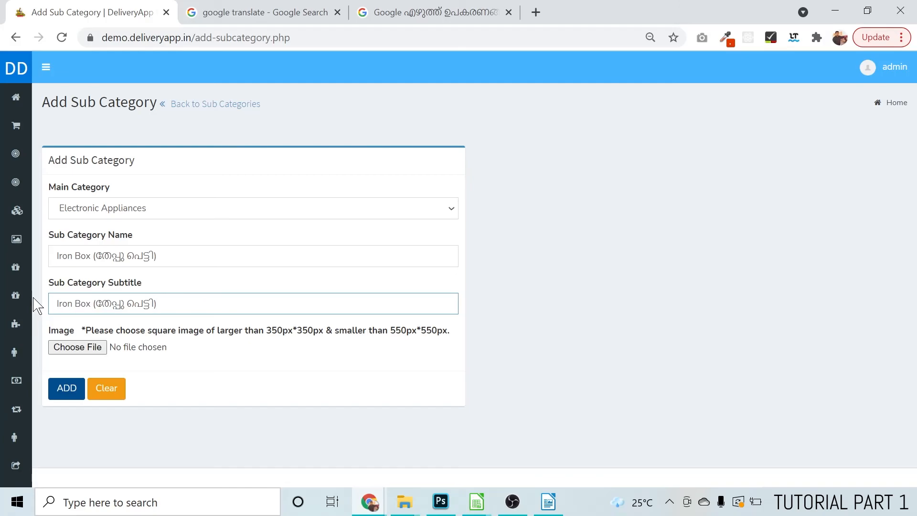
# Attach iron-box-sub-category.jpg from the images folder as the sub category image and submit the new sub category
pyautogui.click(84, 351)
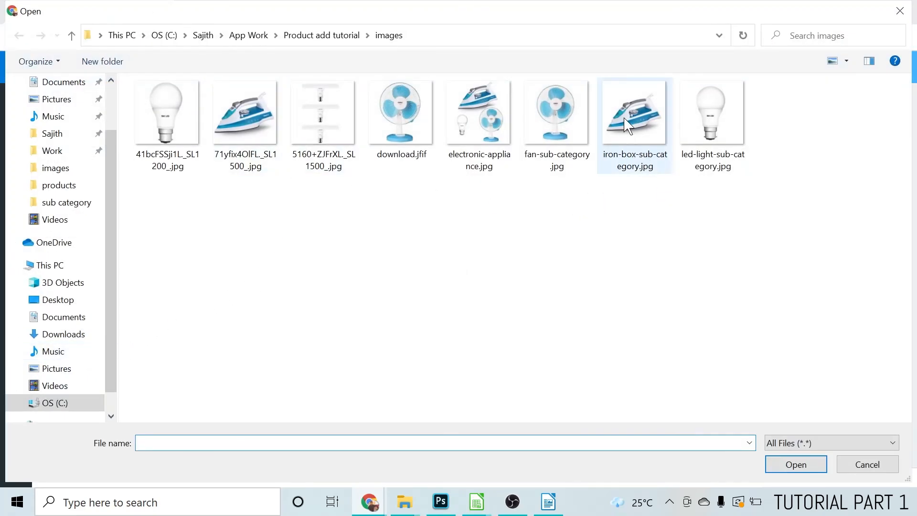
pyautogui.click(646, 175)
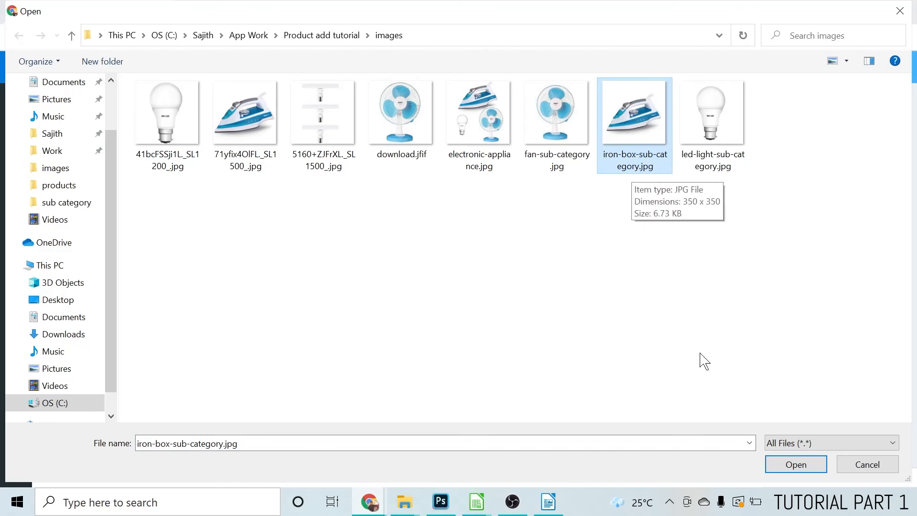
pyautogui.click(809, 468)
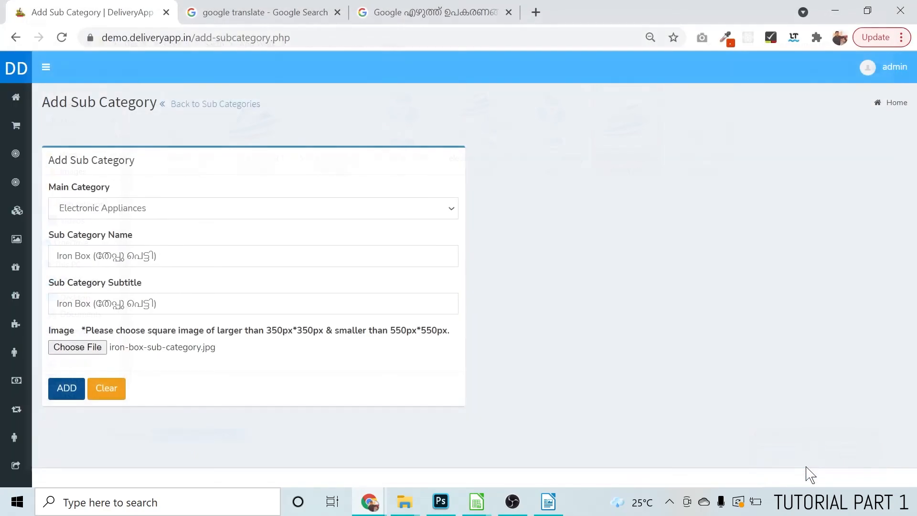
pyautogui.click(66, 390)
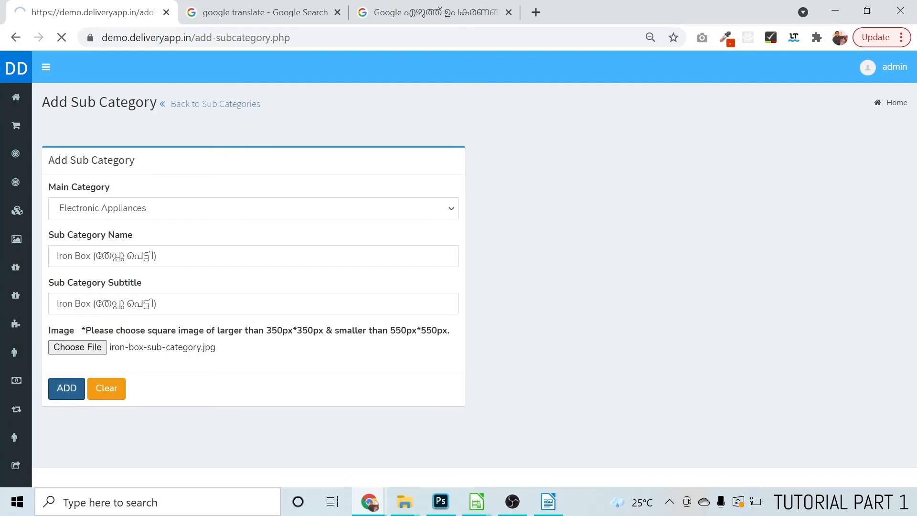
# Choose Electronic Appliances as the new sub category's main category and enter the name "Table Fan" copied from the product spreadsheet
pyautogui.click(286, 256)
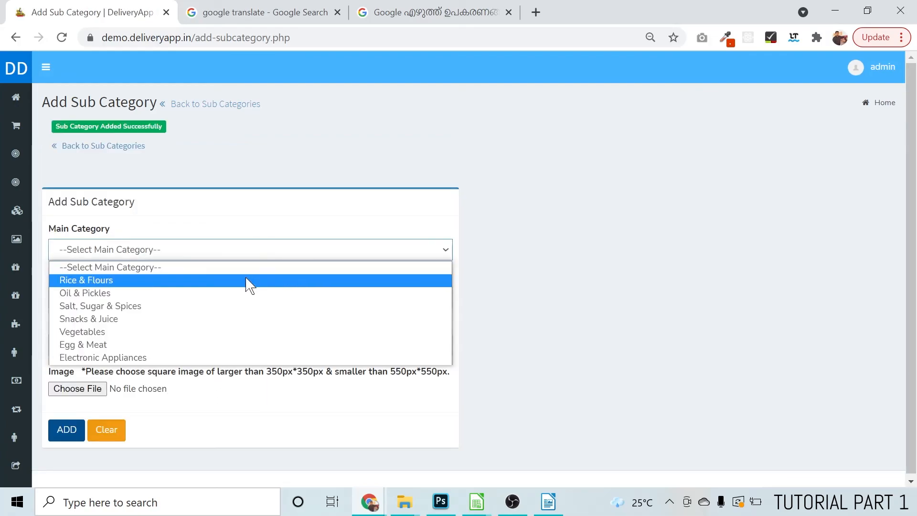
pyautogui.click(97, 359)
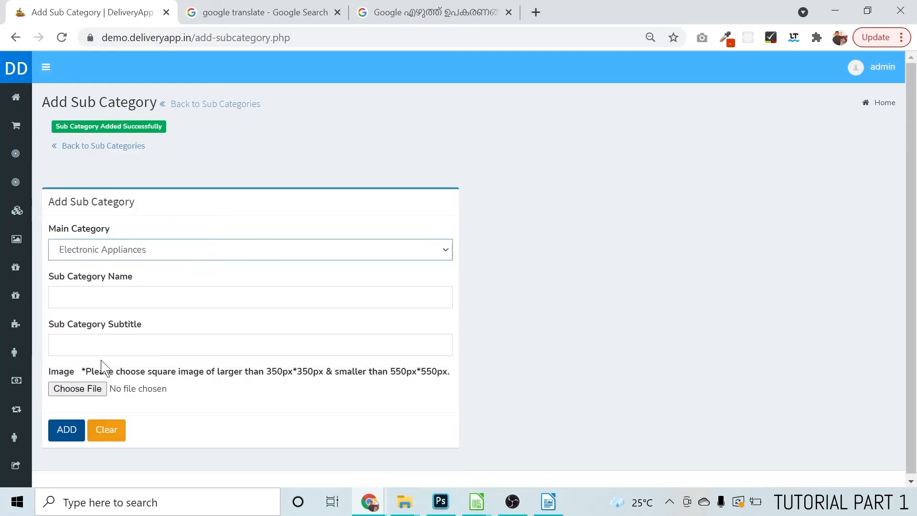
pyautogui.click(131, 293)
pyautogui.hotkey('alt', 'Tab')
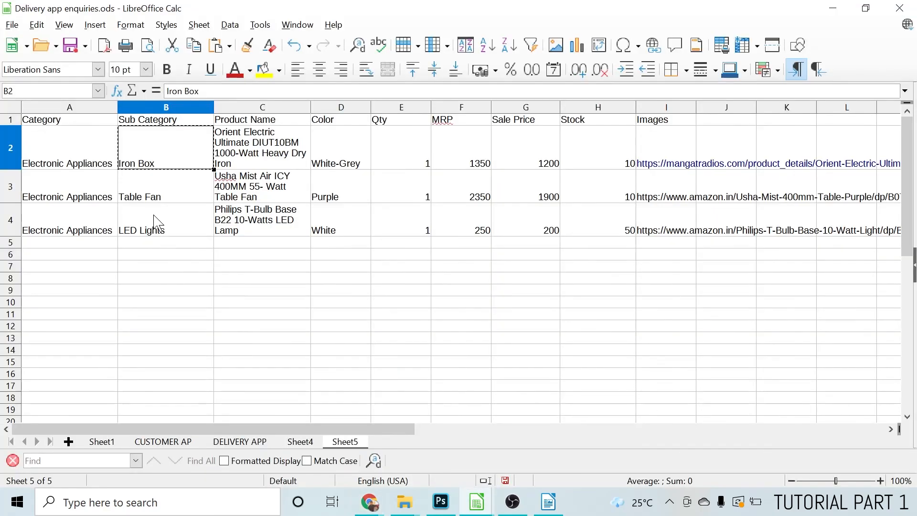
pyautogui.click(154, 191)
pyautogui.hotkey('alt', 'Tab')
pyautogui.hotkey('ctrl', 'v')
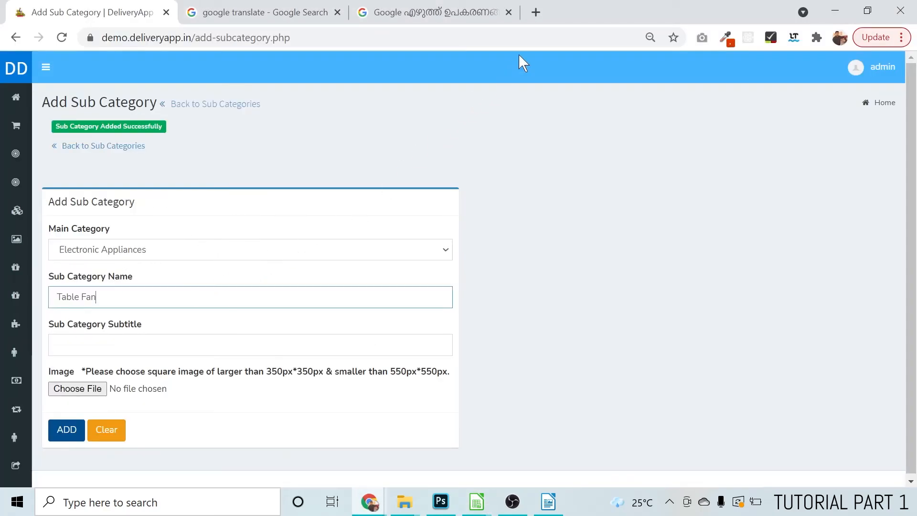
# Replace the text in the Google translation with "Table Fan" and select its Malayalam translation for copying
pyautogui.click(258, 12)
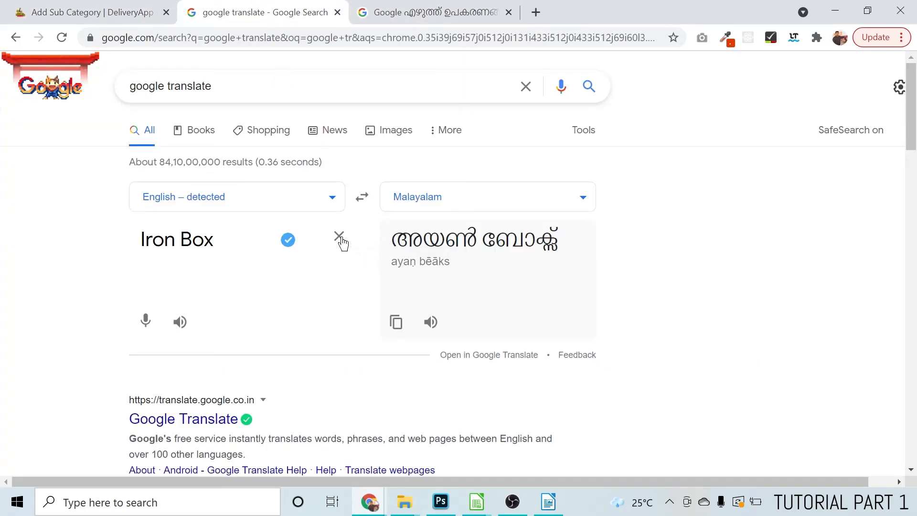
pyautogui.click(339, 236)
pyautogui.hotkey('ctrl', 'v')
pyautogui.moveTo(547, 238); pyautogui.dragTo(391, 249)
# Return to the sub category form and make both the name and the subtitle "Table Fan (ടേബിൾ ഫാൻ)"
pyautogui.click(76, 13)
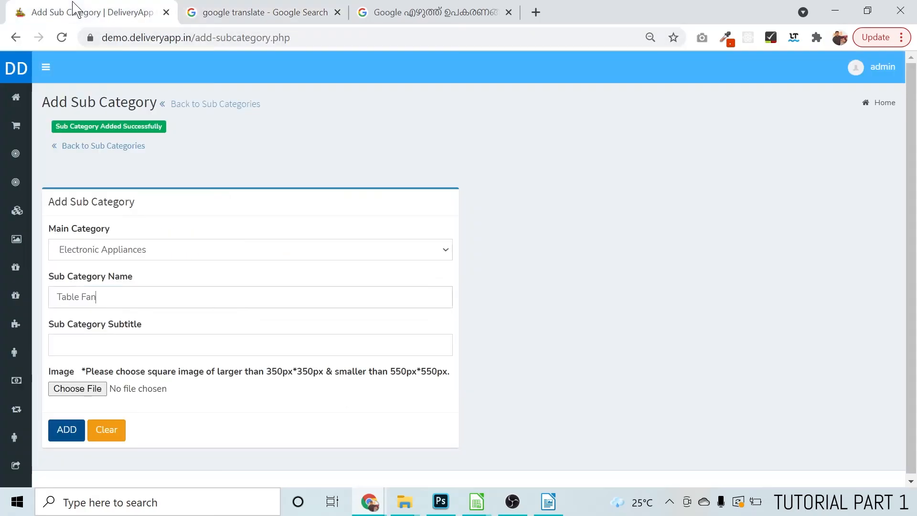
pyautogui.hotkey('ctrl', 'v')
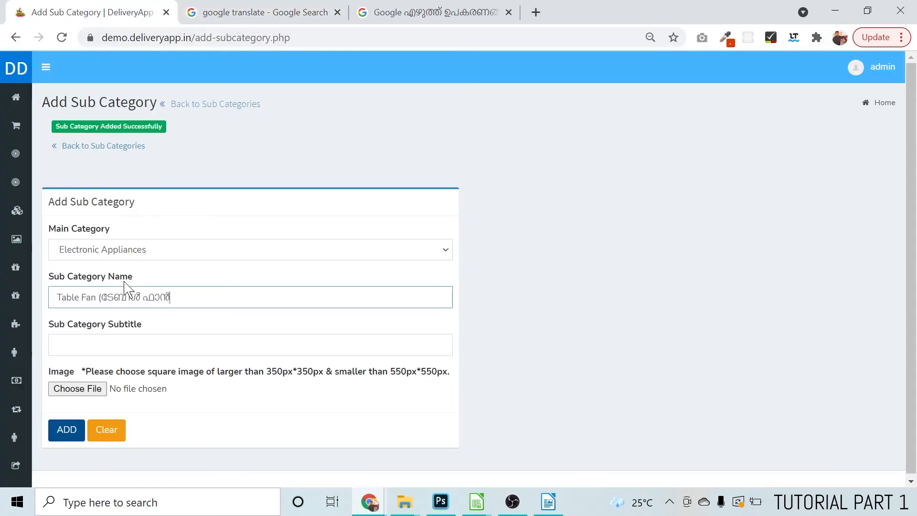
pyautogui.hotkey('ctrl', 'a')
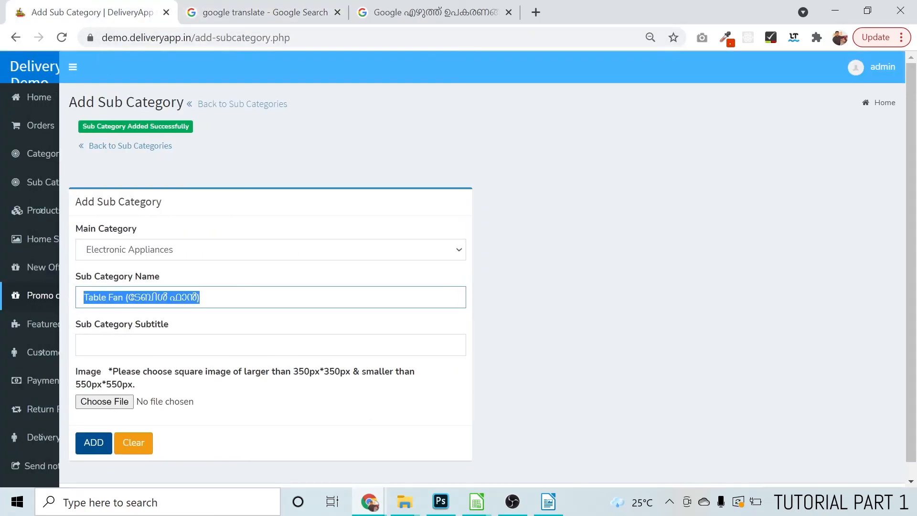
pyautogui.press('Tab')
pyautogui.hotkey('ctrl', 'v')
# Attach fan-sub-category.jpg as the sub category image and submit the Table Fan sub category
pyautogui.click(84, 391)
pyautogui.doubleClick(562, 129)
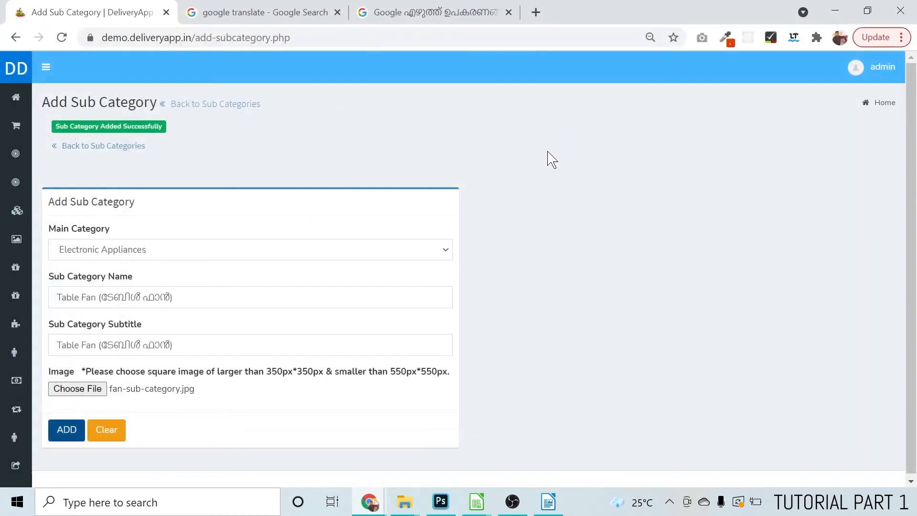
pyautogui.click(66, 432)
# Start another sub category under Electronic Appliances and enter the name "LED Lights" copied from the product spreadsheet
pyautogui.click(170, 250)
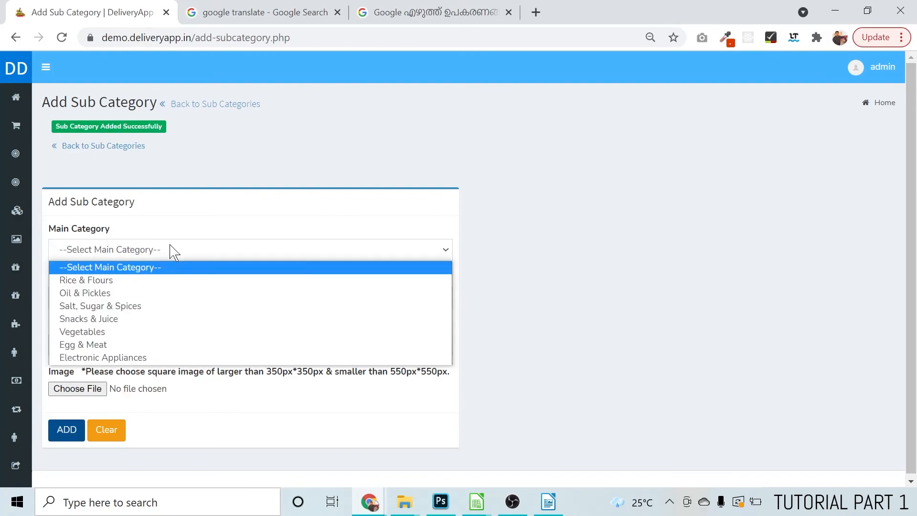
pyautogui.click(134, 357)
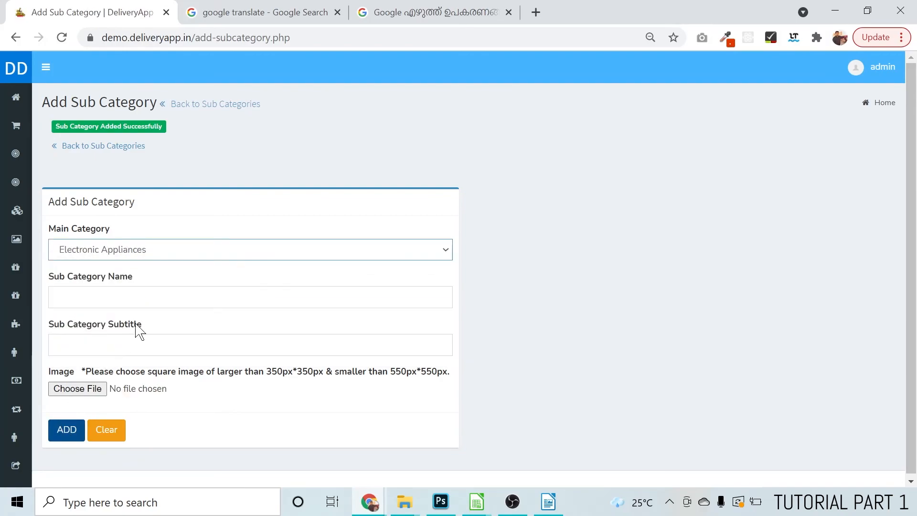
pyautogui.hotkey('alt', 'Tab')
pyautogui.click(129, 234)
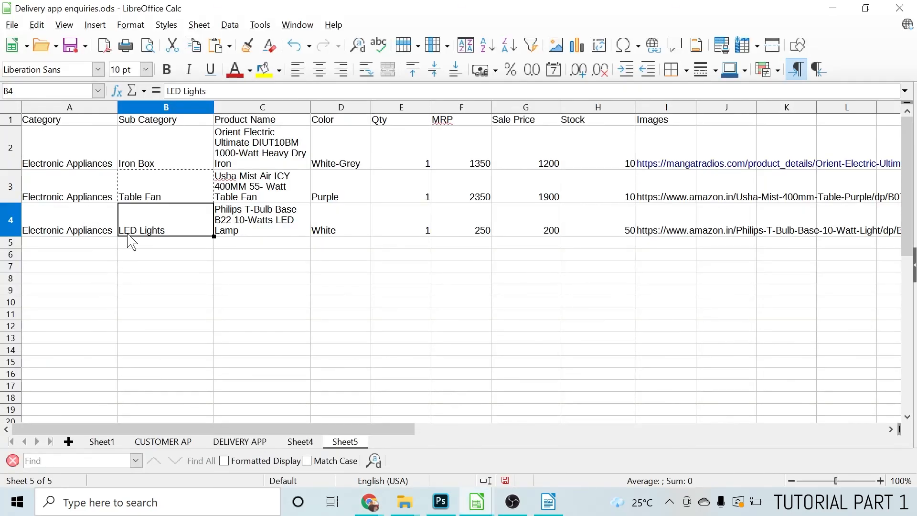
pyautogui.hotkey('alt', 'Tab')
pyautogui.hotkey('ctrl', 'v')
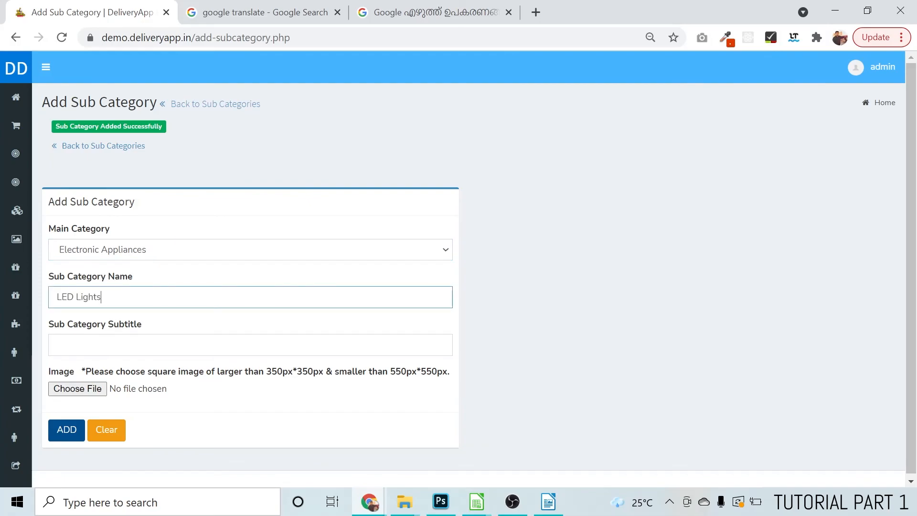
# Translate "LED Lights" into Malayalam in the Google translation and select the translated text for copying
pyautogui.click(262, 11)
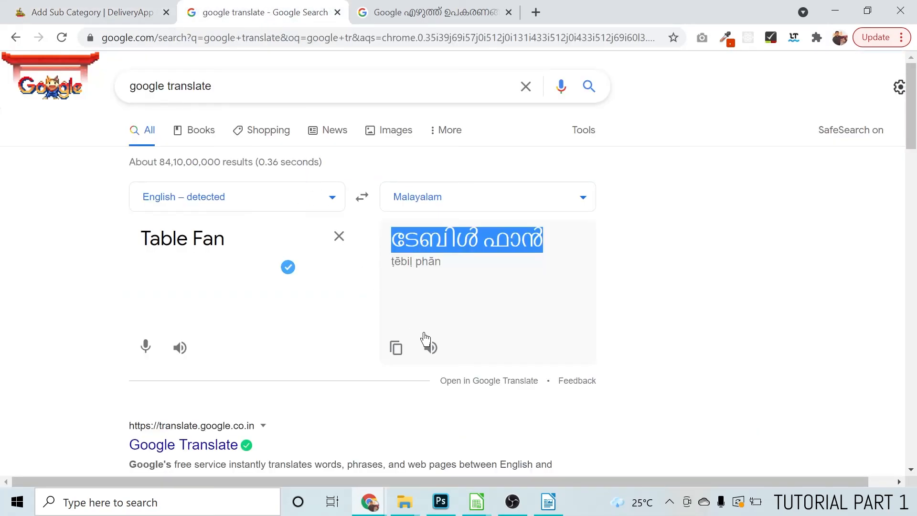
pyautogui.click(338, 237)
pyautogui.hotkey('ctrl', 'v')
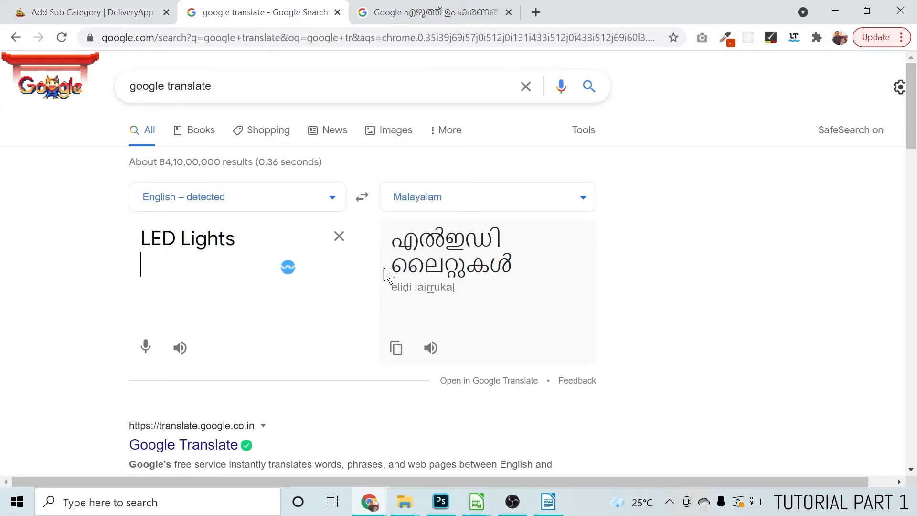
pyautogui.moveTo(527, 276); pyautogui.dragTo(373, 237)
pyautogui.hotkey('ctrl', 'c')
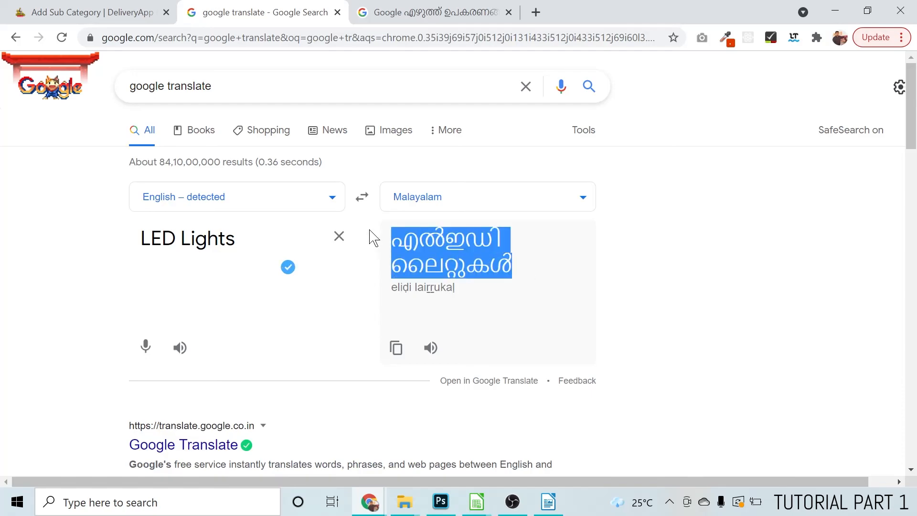
# Back in the sub category form, complete the name as "LED Lights (എൽഇഡി ലൈറ്റുകൾ)" and copy it into the subtitle
pyautogui.click(172, 14)
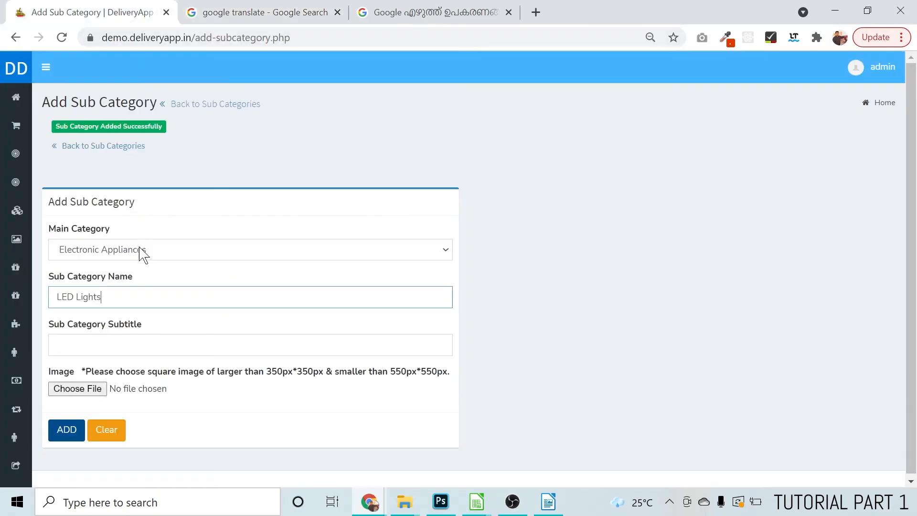
pyautogui.write('(')
pyautogui.hotkey('ctrl', 'v')
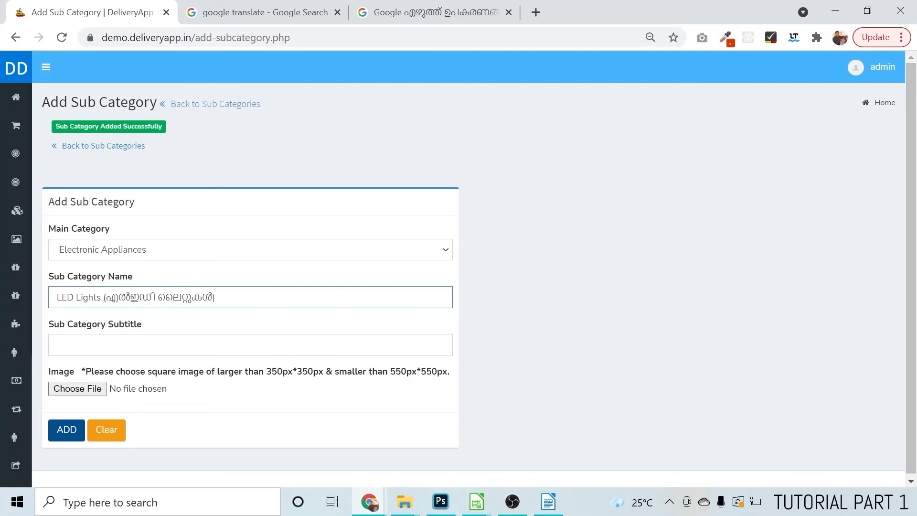
pyautogui.hotkey('ctrl', 'a')
pyautogui.hotkey('ctrl', 'c')
pyautogui.press('Tab')
pyautogui.hotkey('ctrl', 'v')
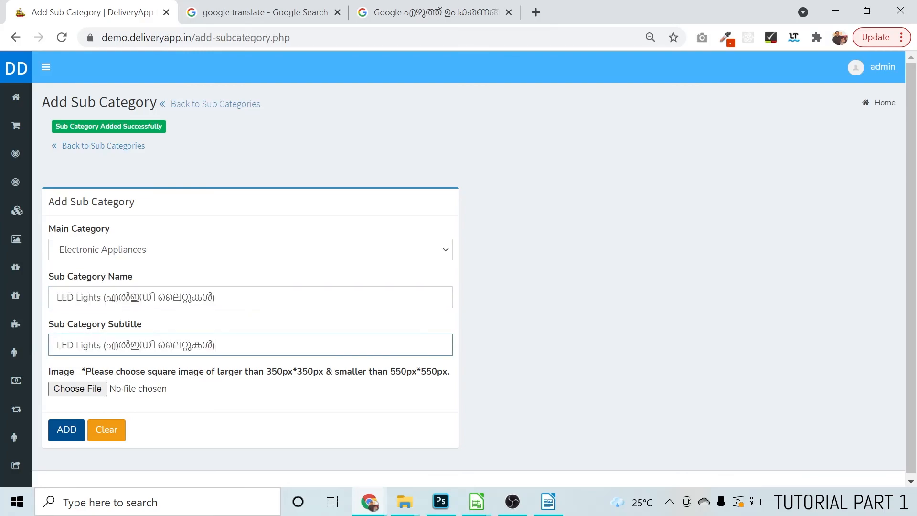
# Attach led-light-sub-category.jpg, submit the LED Lights sub category, and go back to the sub categories list
pyautogui.click(90, 393)
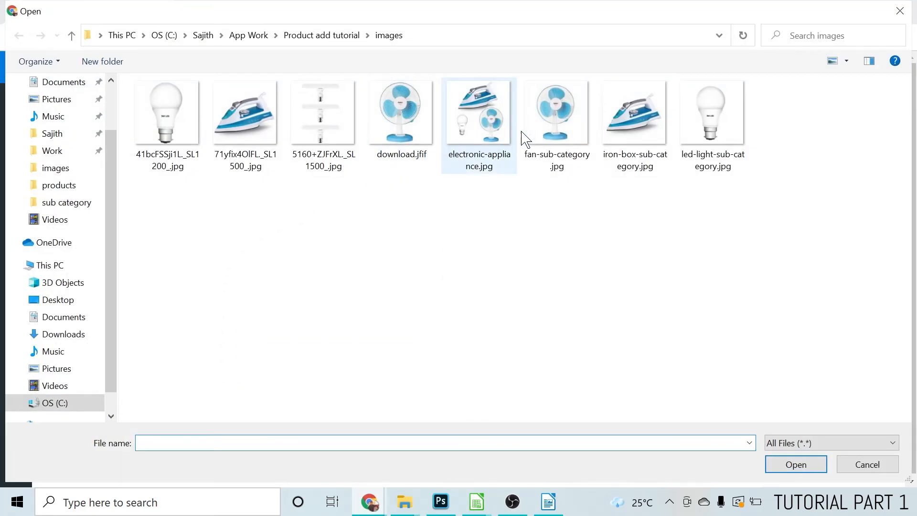
pyautogui.doubleClick(684, 127)
pyautogui.click(72, 433)
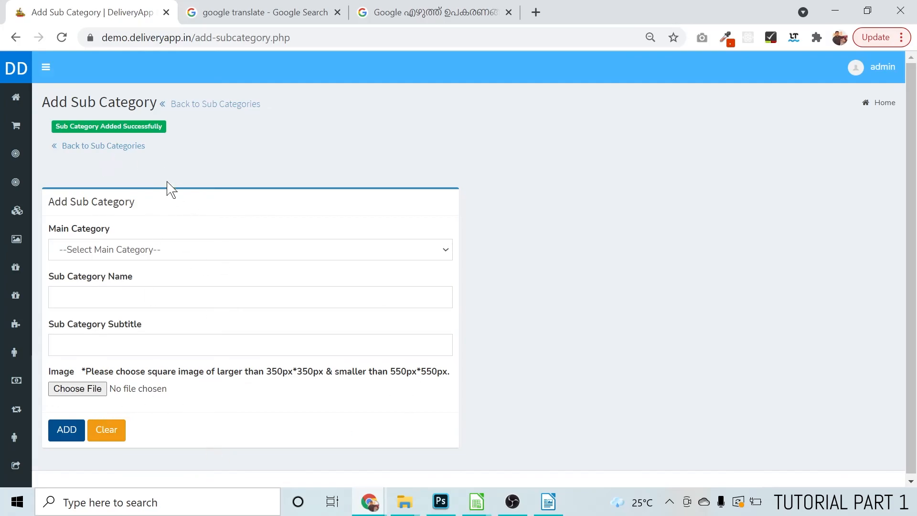
pyautogui.click(96, 148)
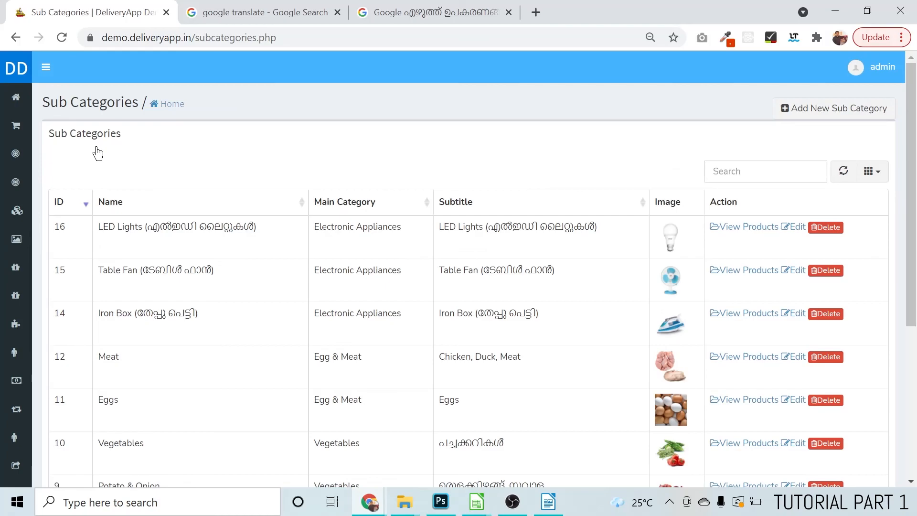